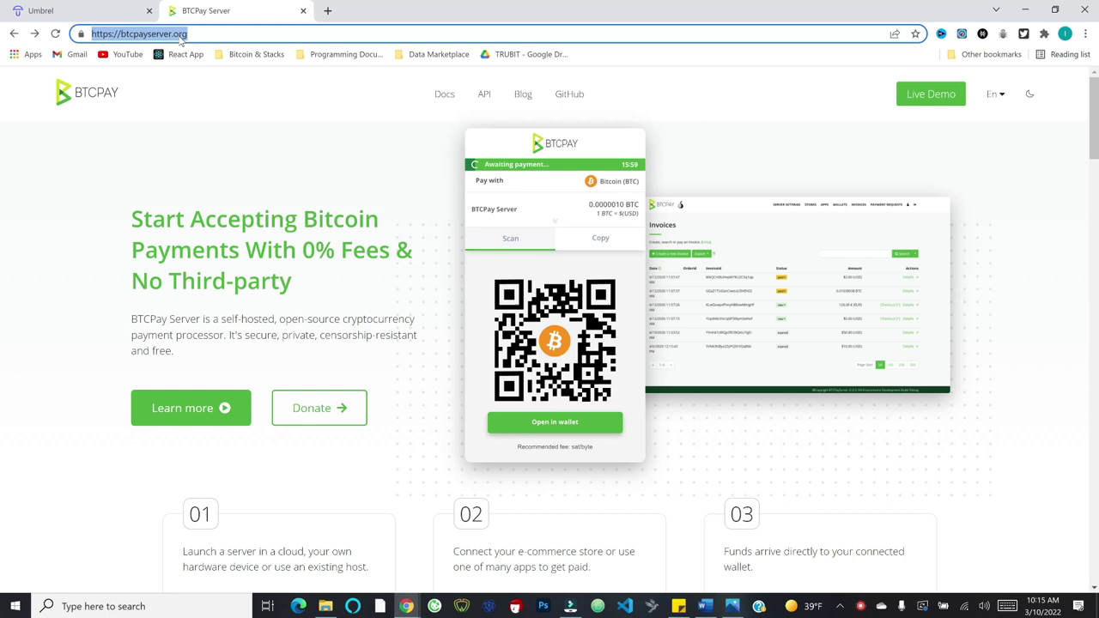
Step: Merge the docs window into the main browser and scroll to the deployment methods comparison table
left_click(129, 165)
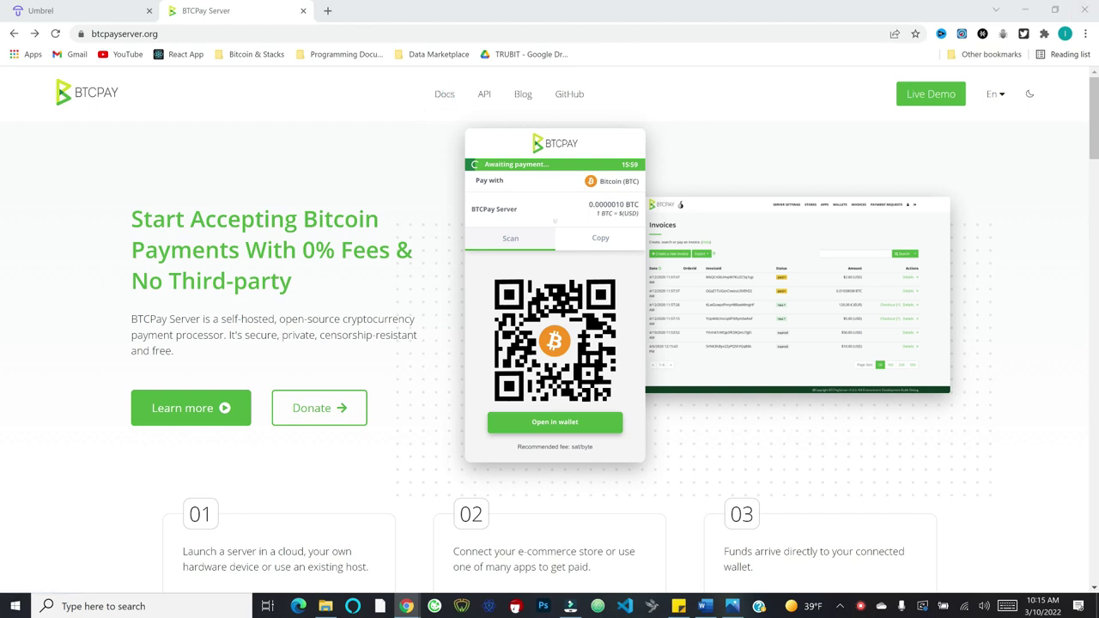
left_click_drag(349, 187, 359, 19)
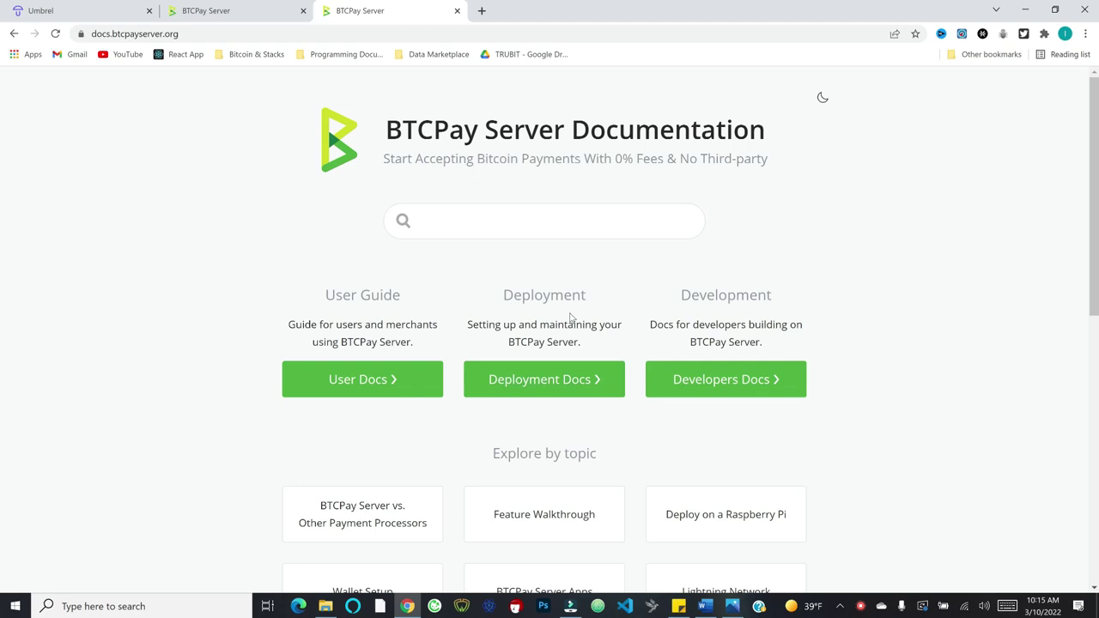
left_click(535, 383)
scroll(781, 329, "down", 8)
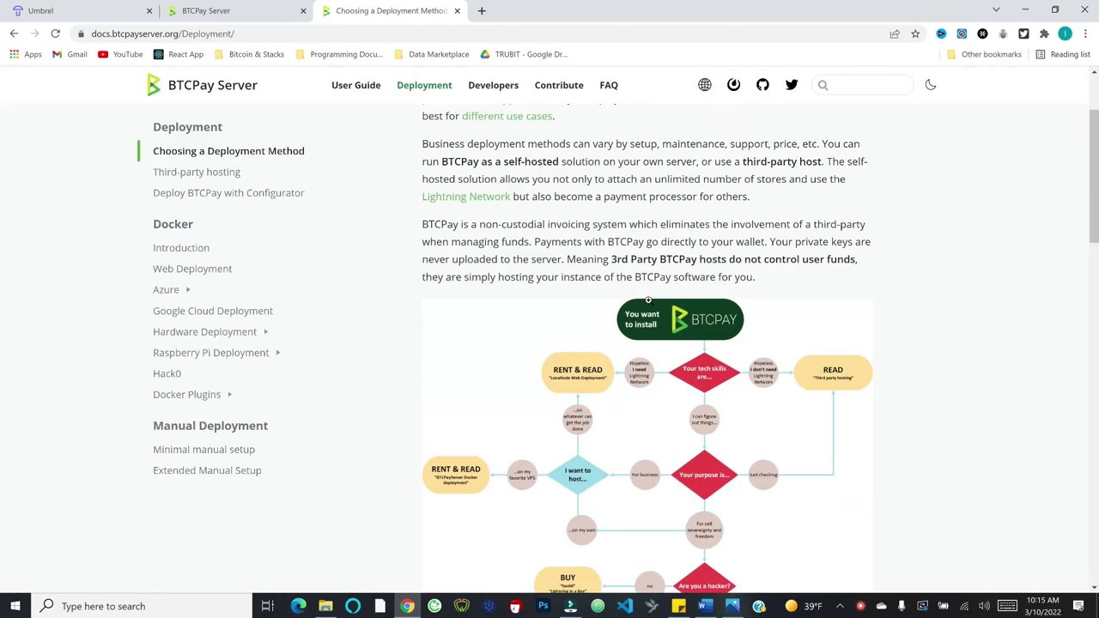
scroll(781, 325, "down", 4)
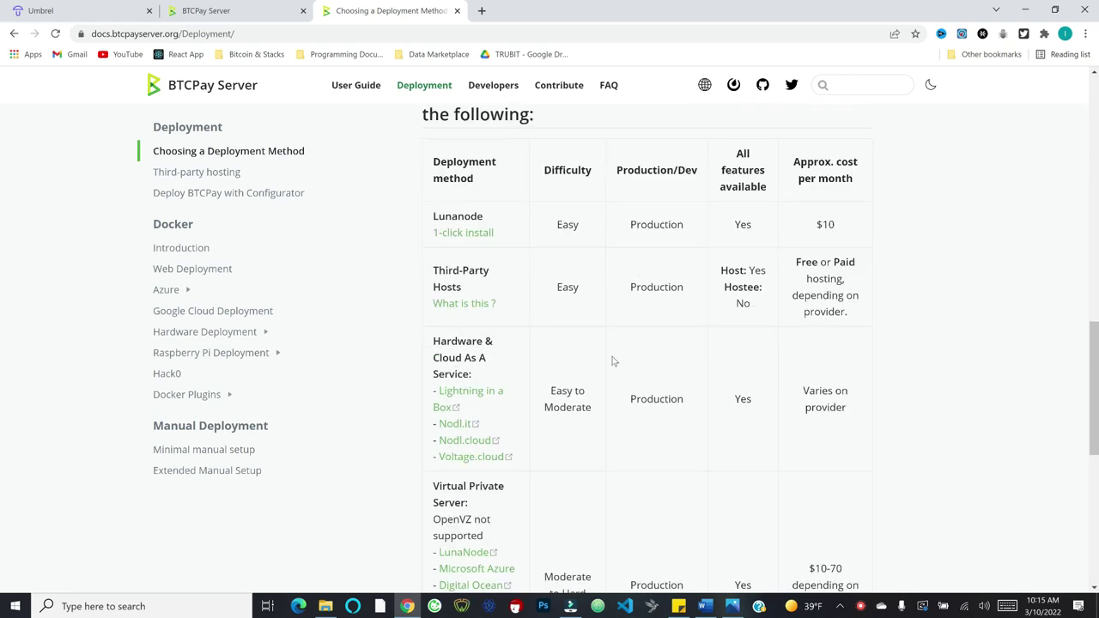
scroll(610, 363, "down", 4)
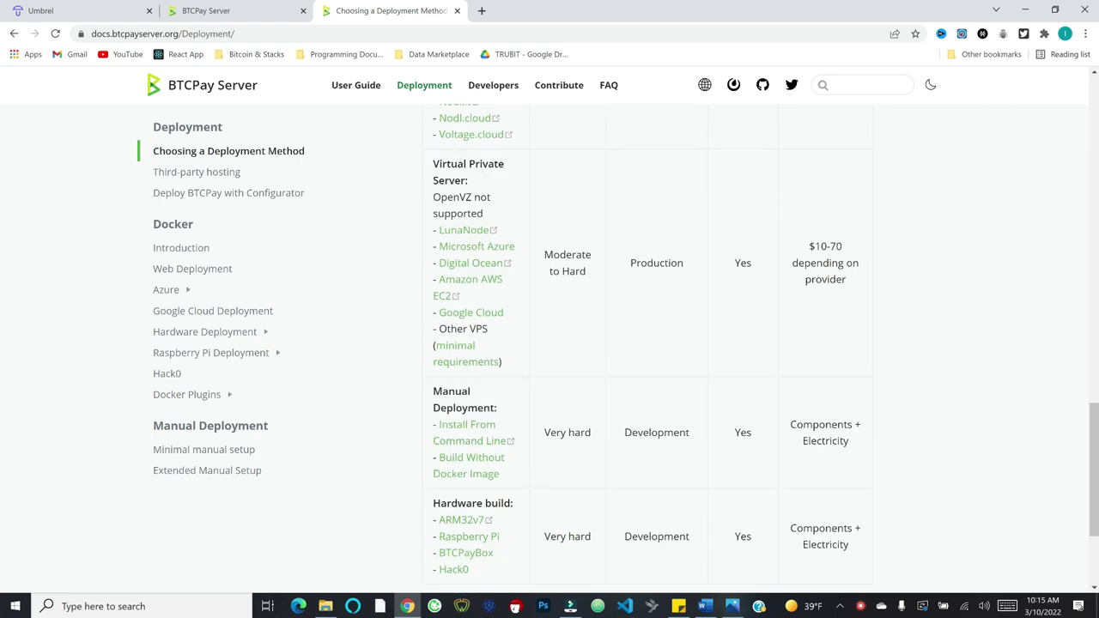
Step: In the Umbrel dashboard's App Store, scroll to the Payments category listing BTCPay Server
left_click(79, 16)
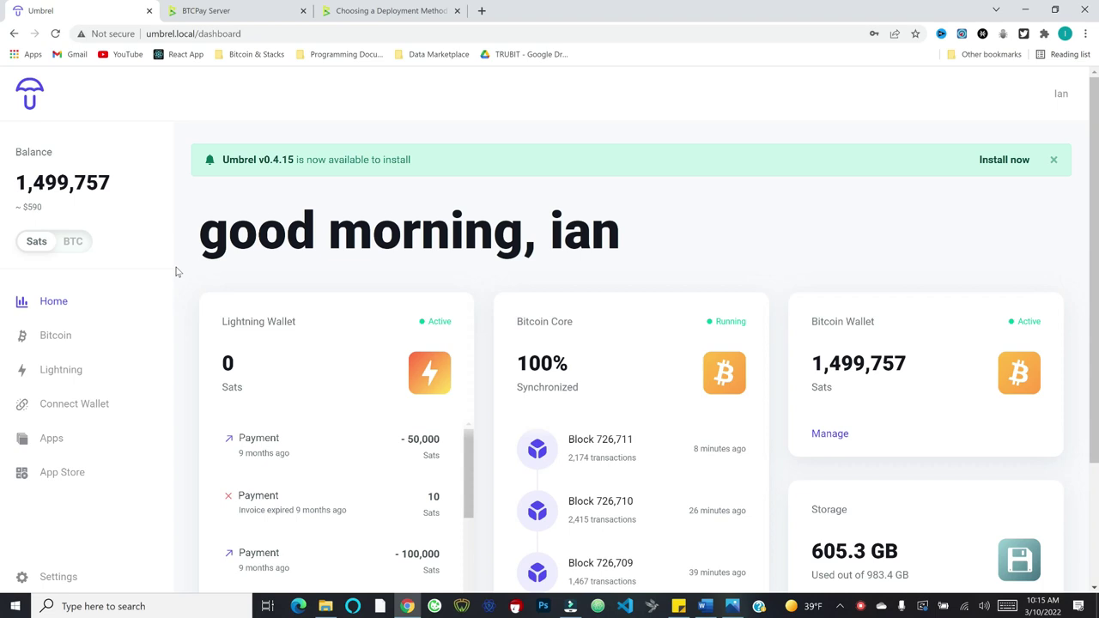
left_click(54, 478)
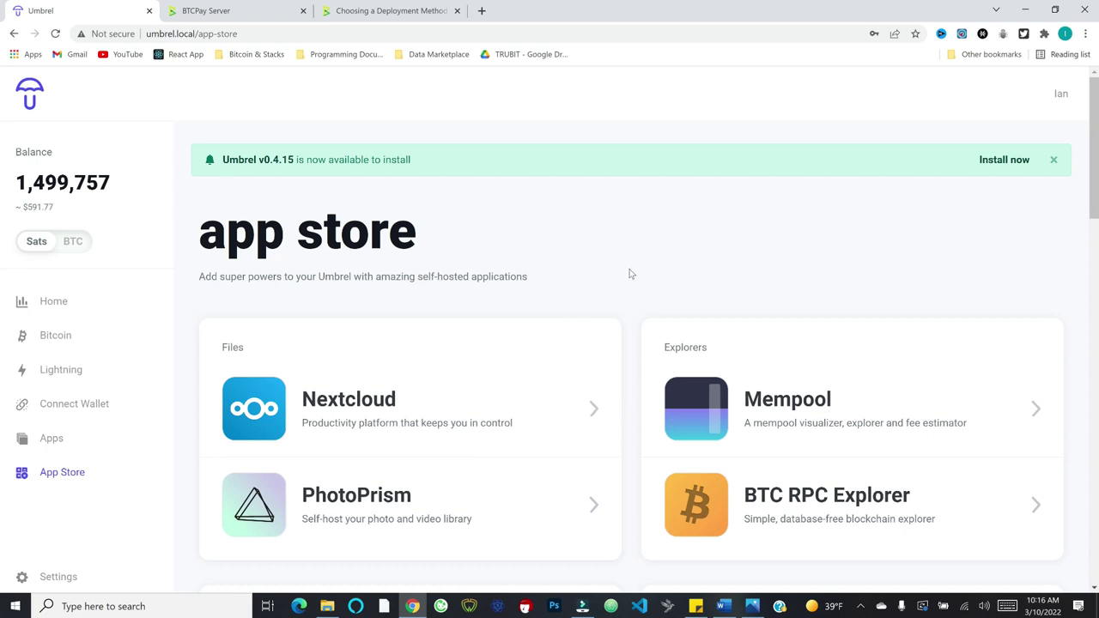
scroll(640, 264, "down", 3)
scroll(640, 263, "down", 7)
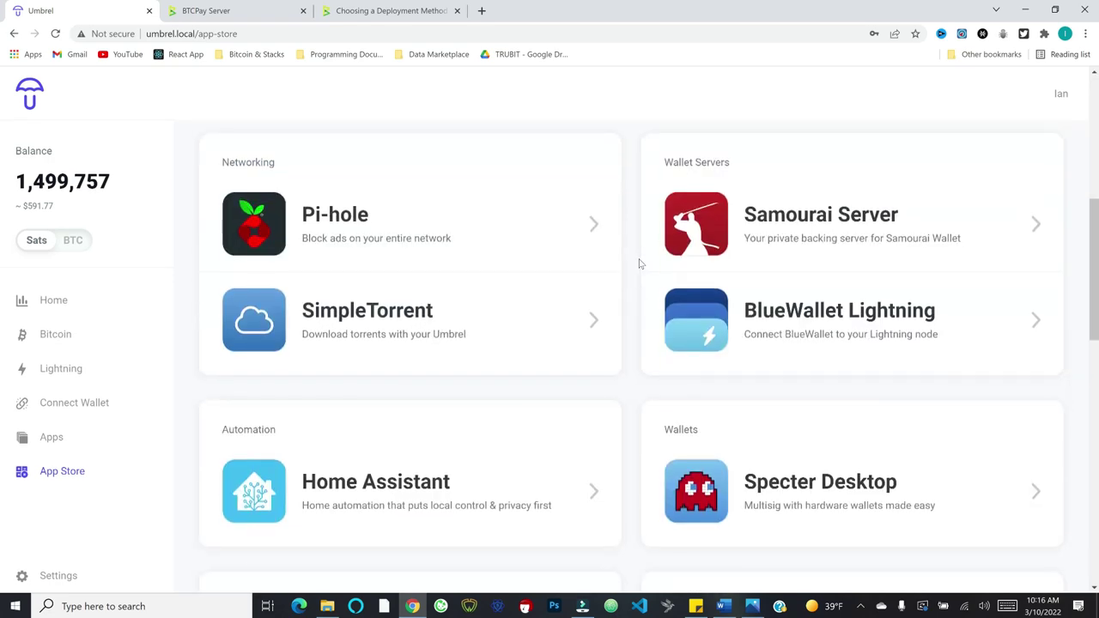
scroll(639, 264, "down", 5)
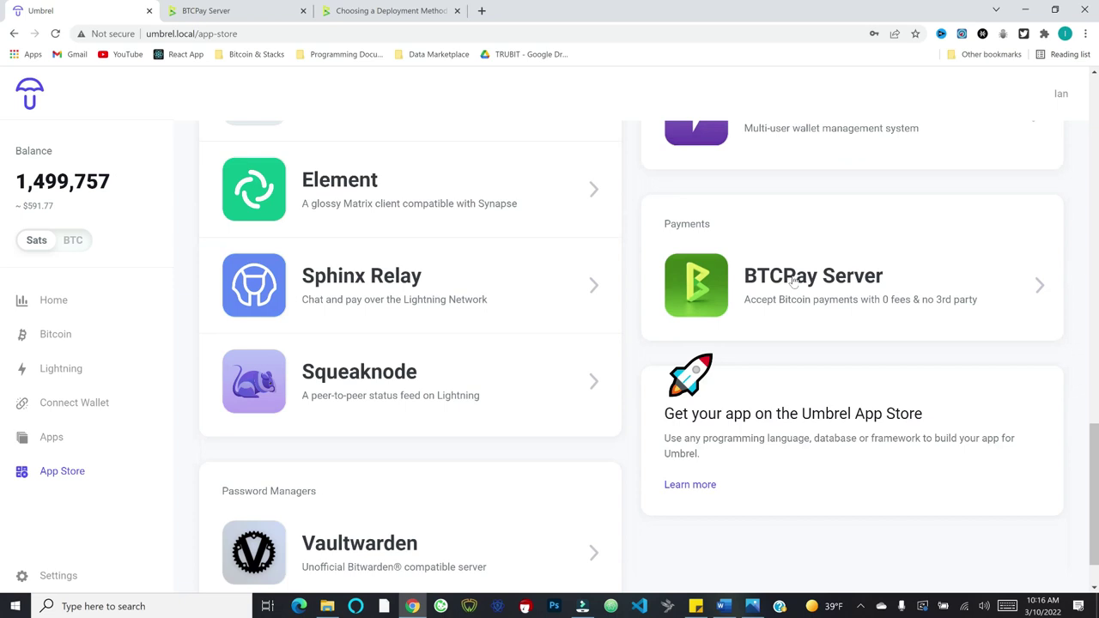
Step: Review the BTCPay Server app page in the Umbrel store and install it
left_click(794, 281)
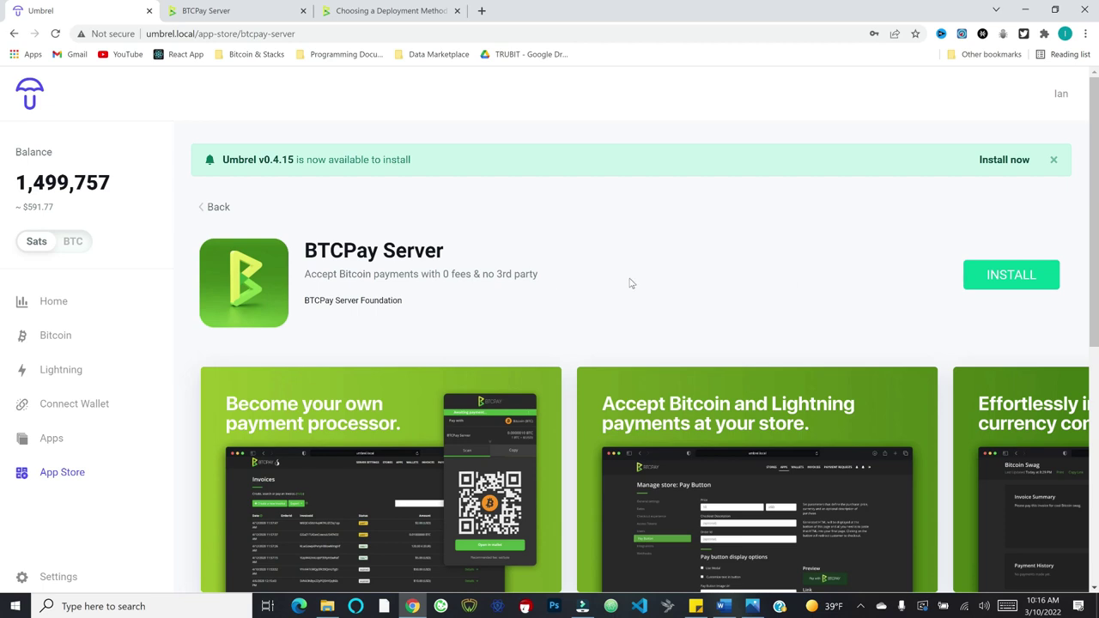
scroll(637, 282, "down", 2)
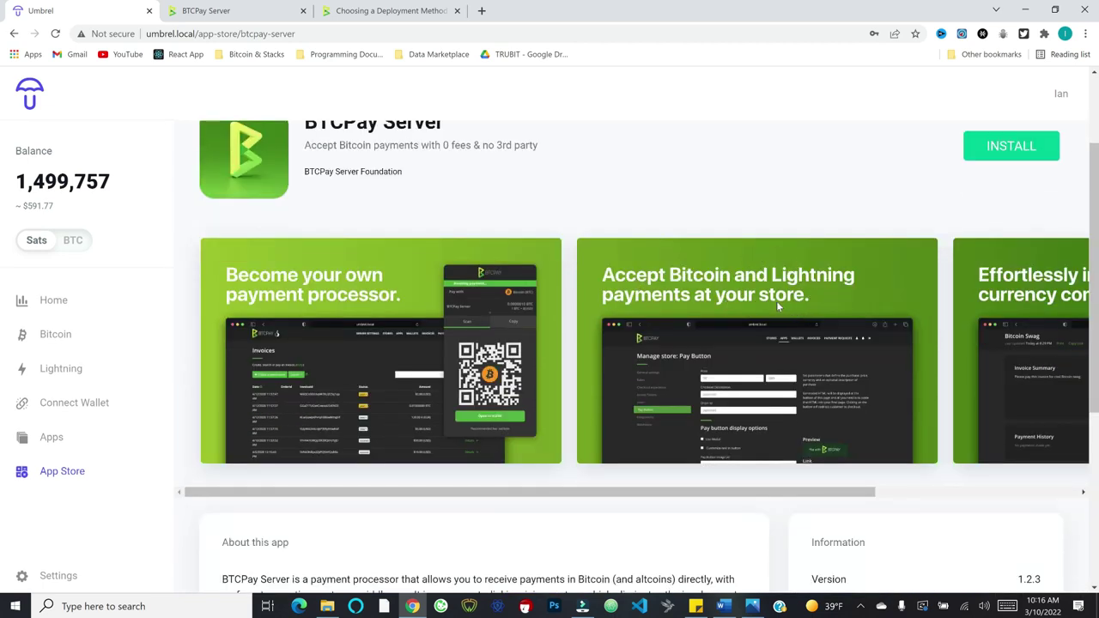
scroll(772, 297, "down", 2)
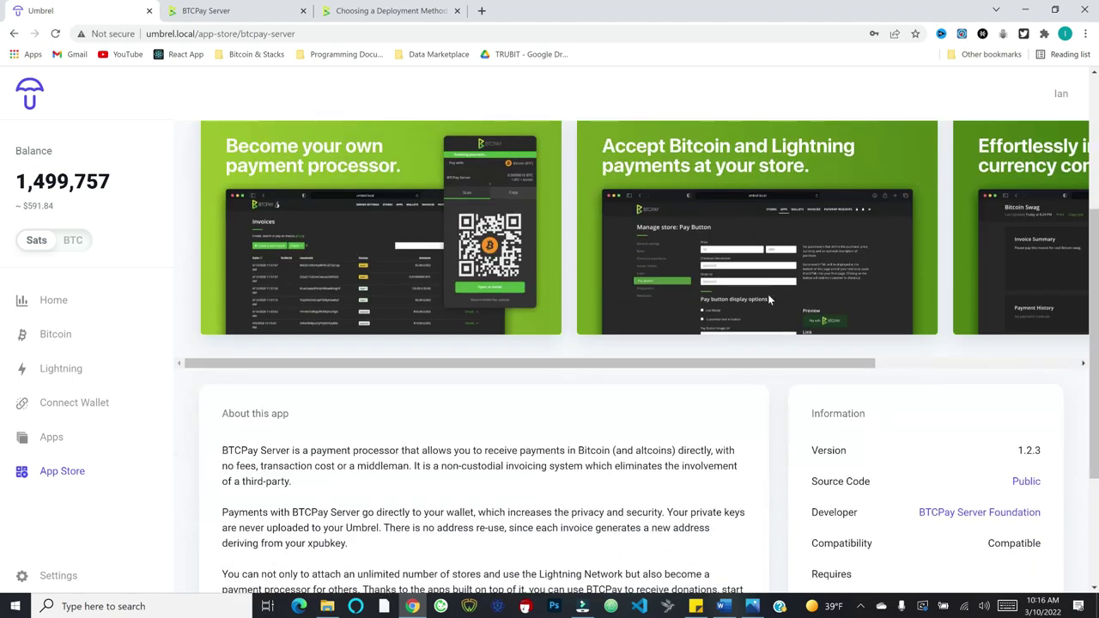
scroll(767, 293, "up", 2)
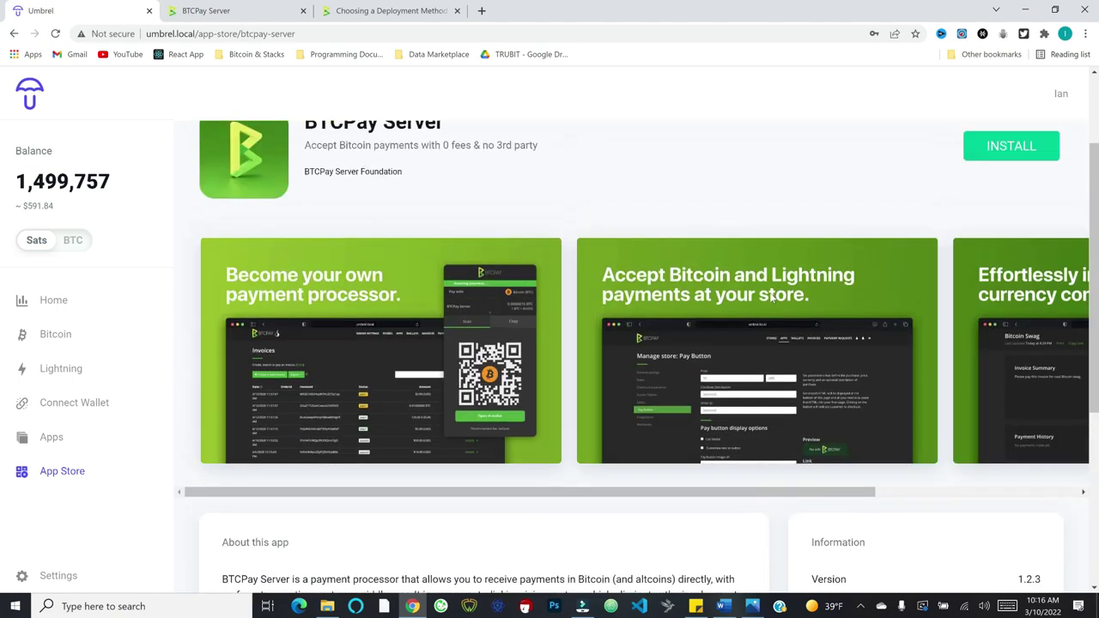
left_click(996, 153)
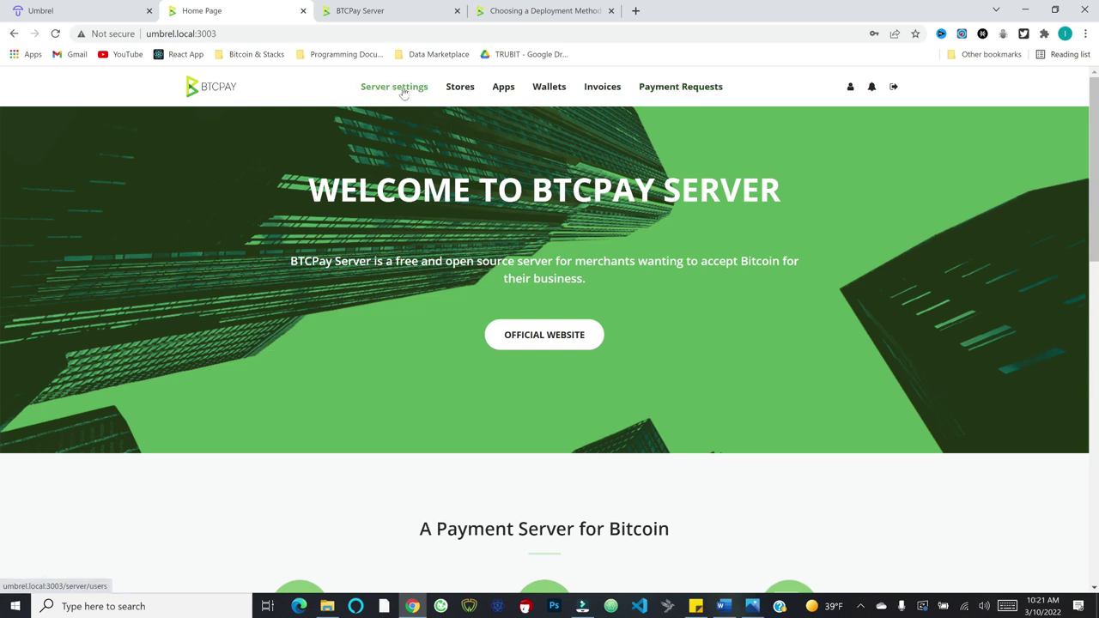
Step: Browse the server's Email server, Policies and Services settings pages
left_click(374, 89)
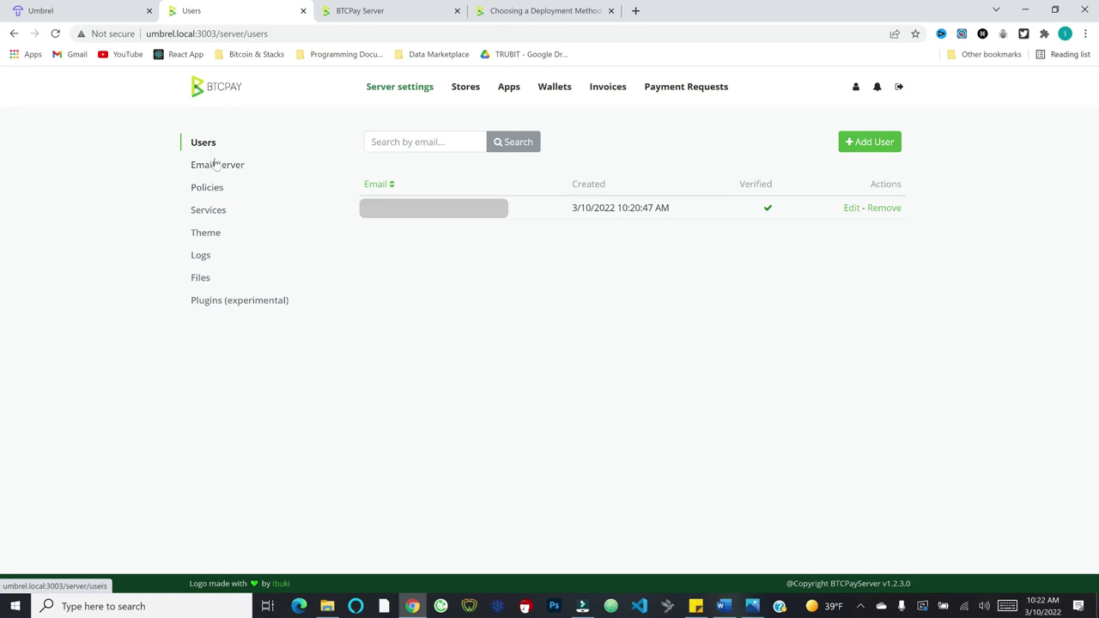
left_click(216, 165)
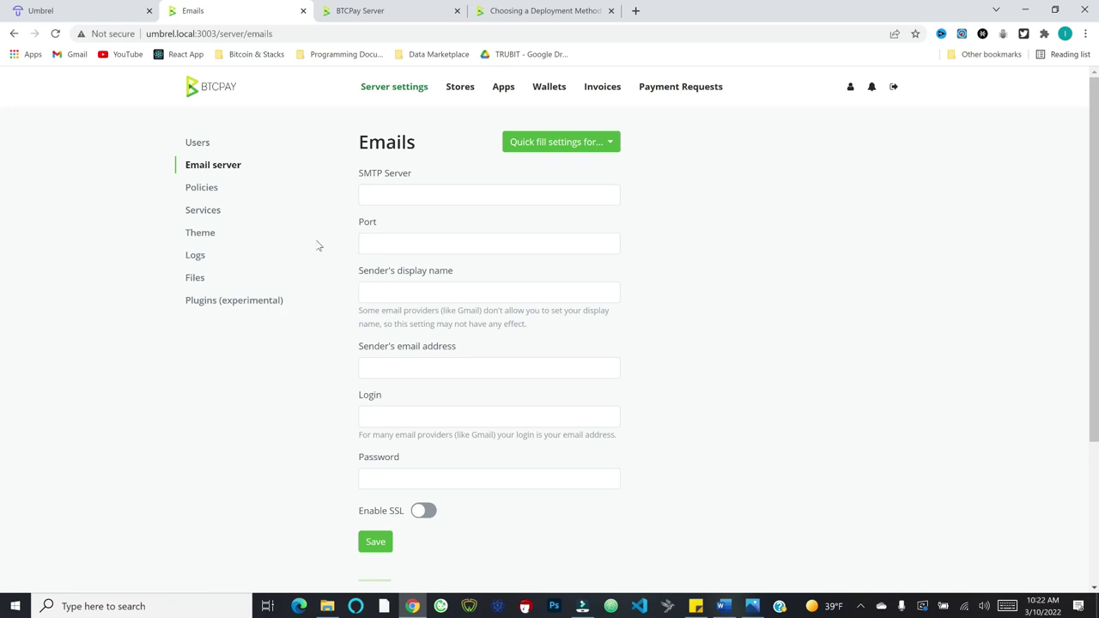
left_click(190, 189)
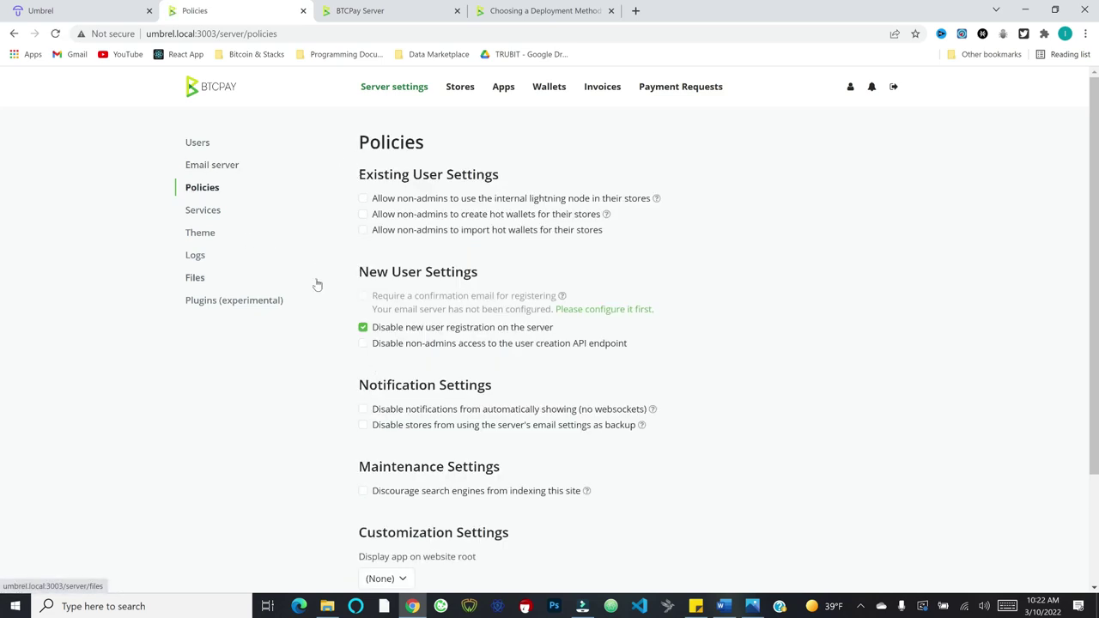
left_click(194, 209)
Step: Switch the server theme to Default (Dark) and save
left_click(203, 232)
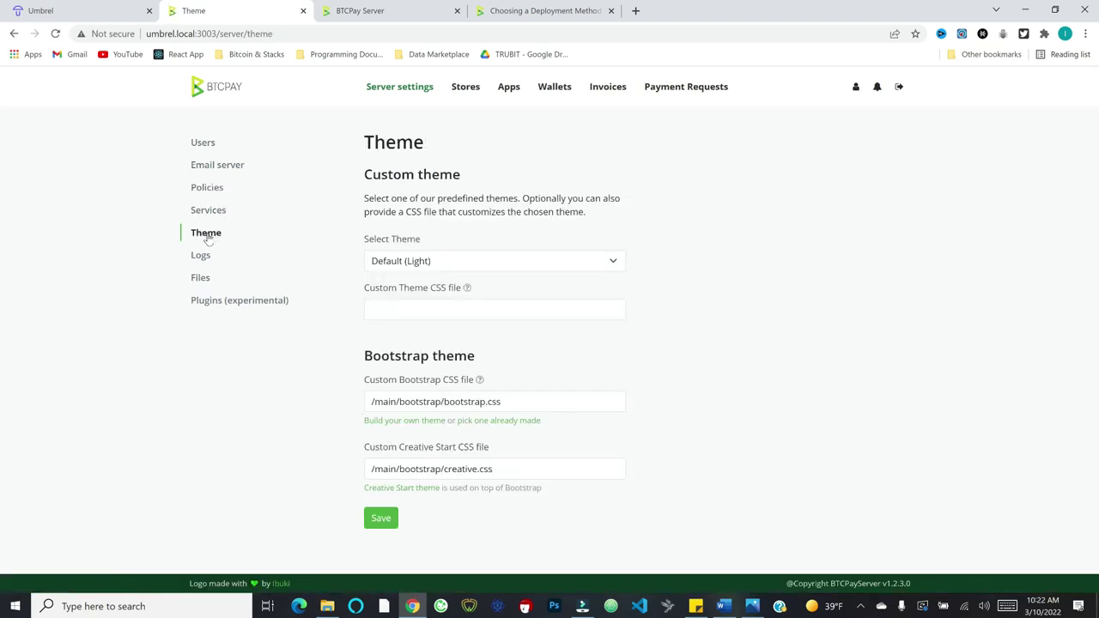
left_click(476, 261)
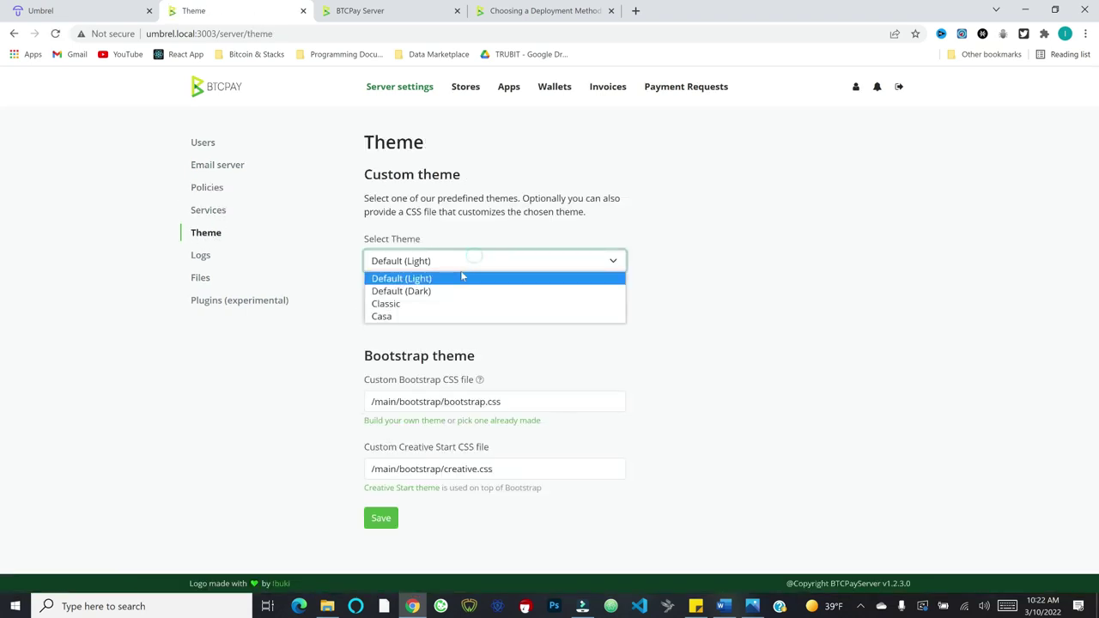
left_click(408, 292)
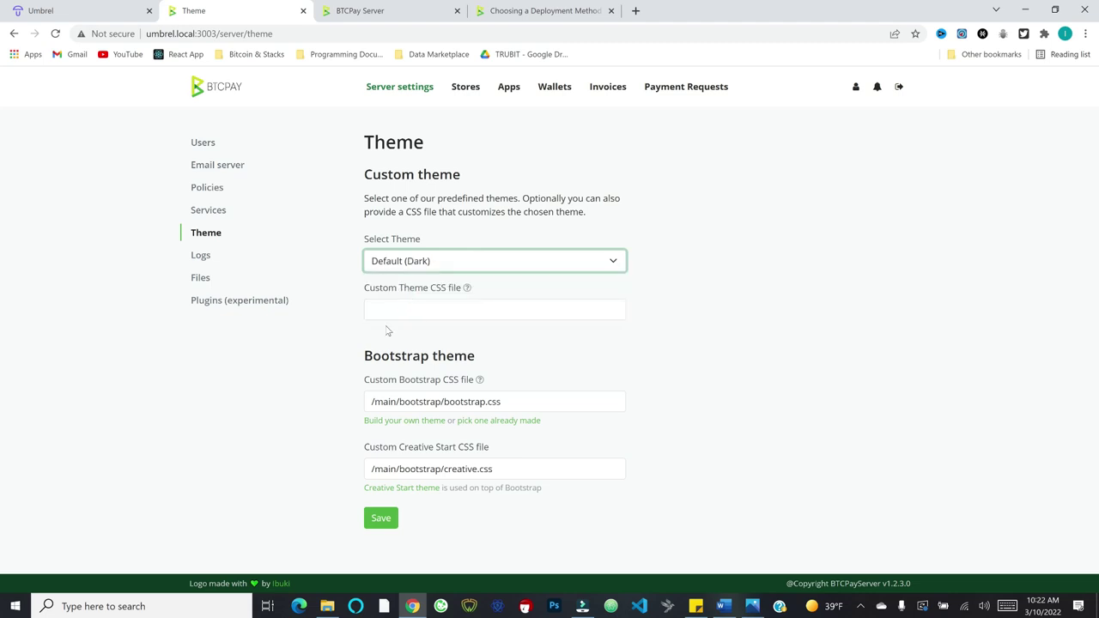
left_click(381, 518)
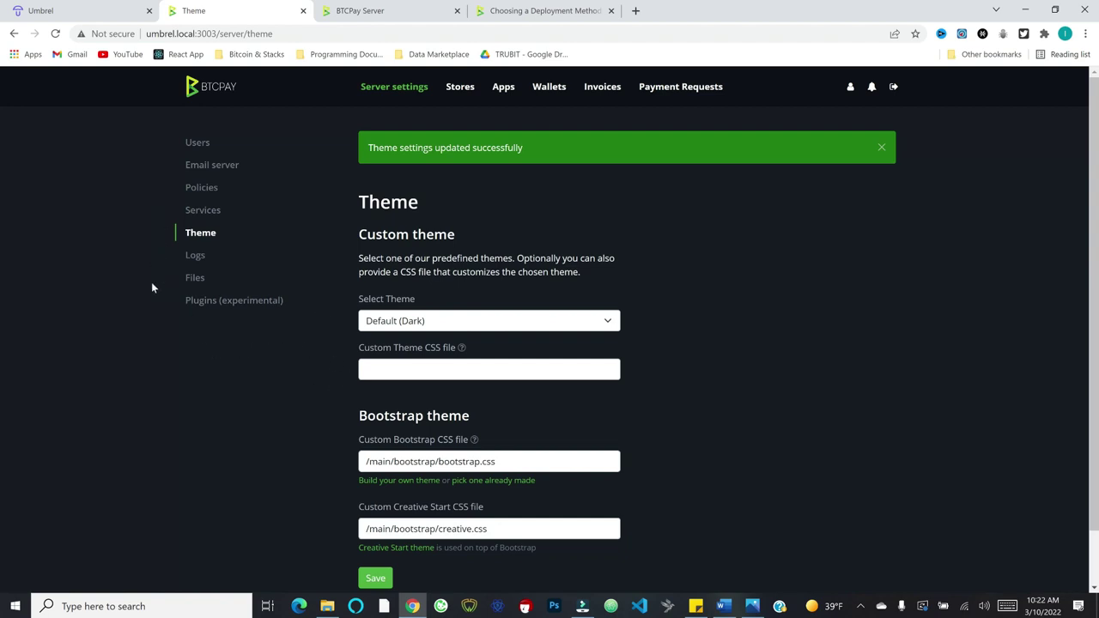
Step: Look through the server Logs, Files and installed Plugins pages
left_click(194, 256)
left_click(196, 278)
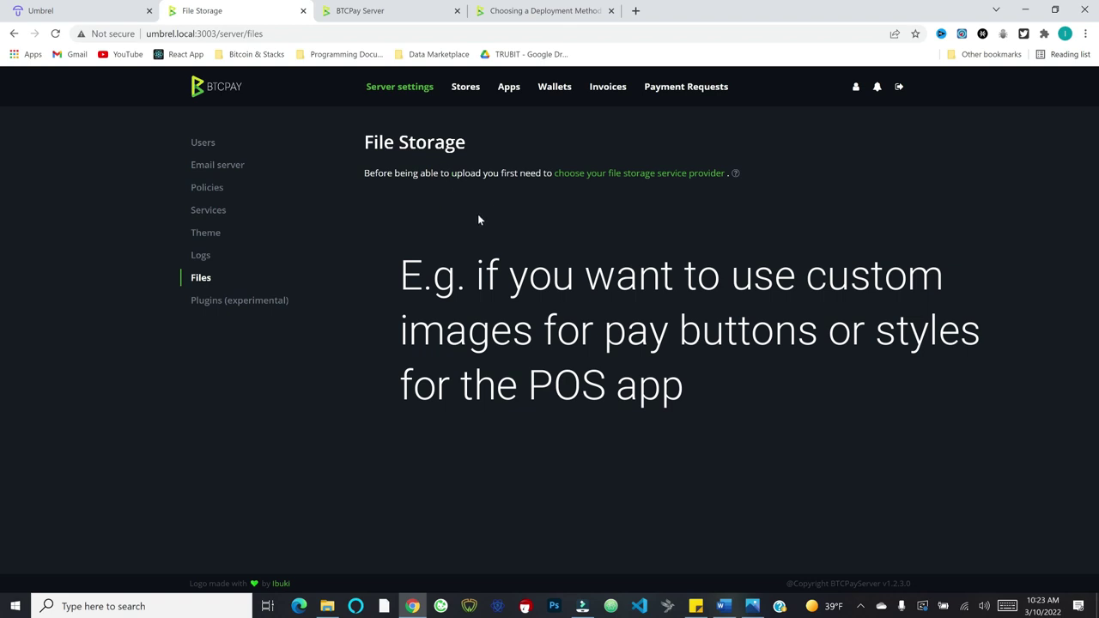
left_click(203, 302)
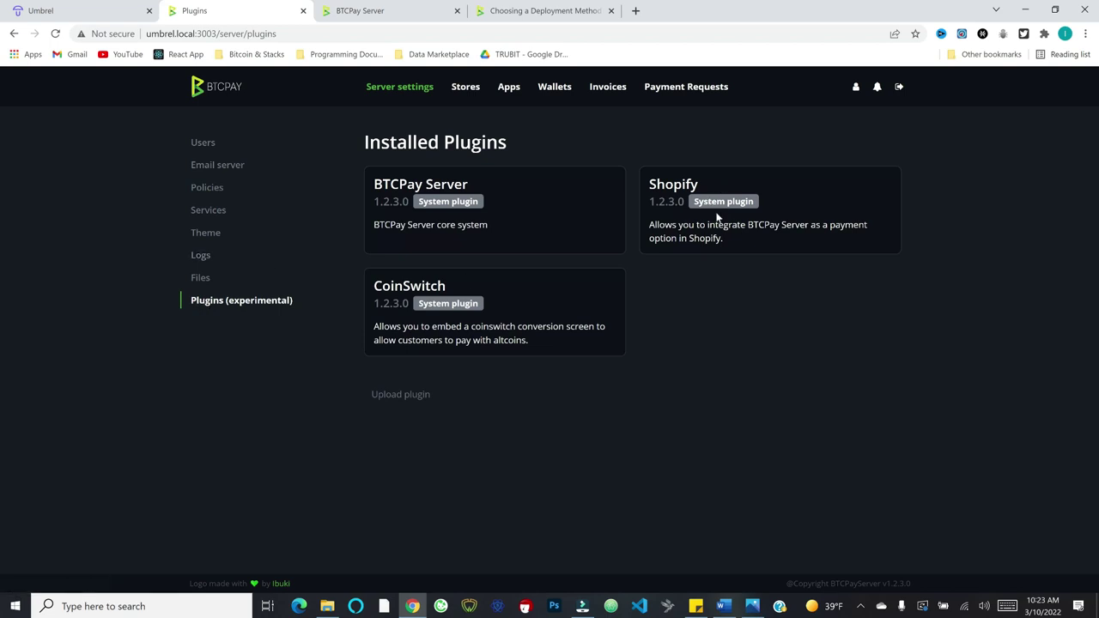
Step: Create a store named 'Test Store' and start setting up its BTC wallet
left_click(472, 91)
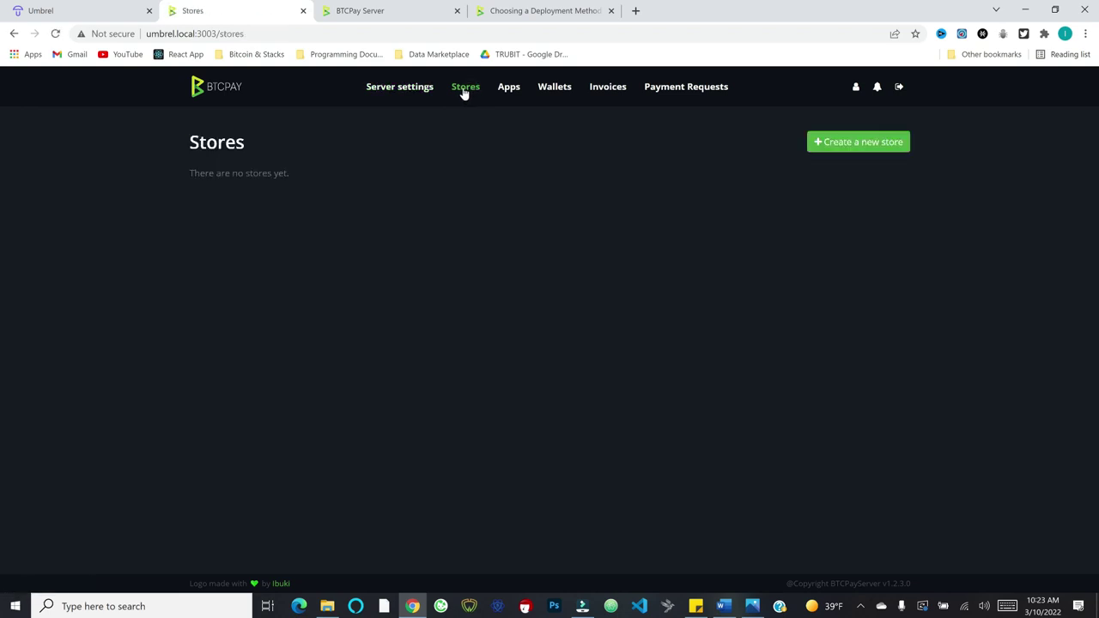
left_click(867, 144)
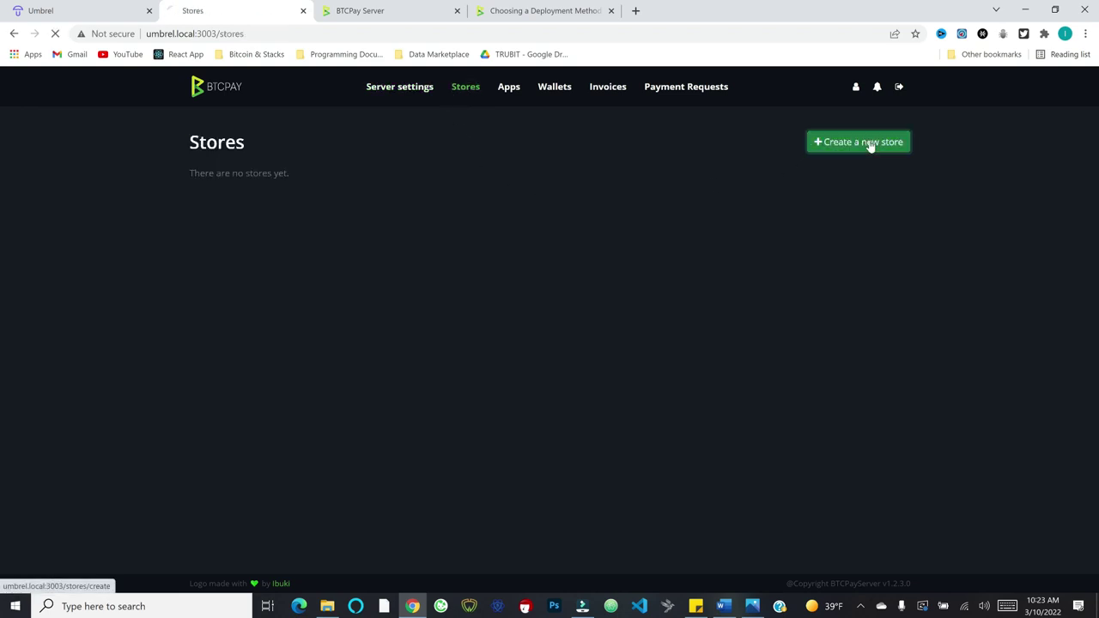
left_click(284, 194)
type("Test Store")
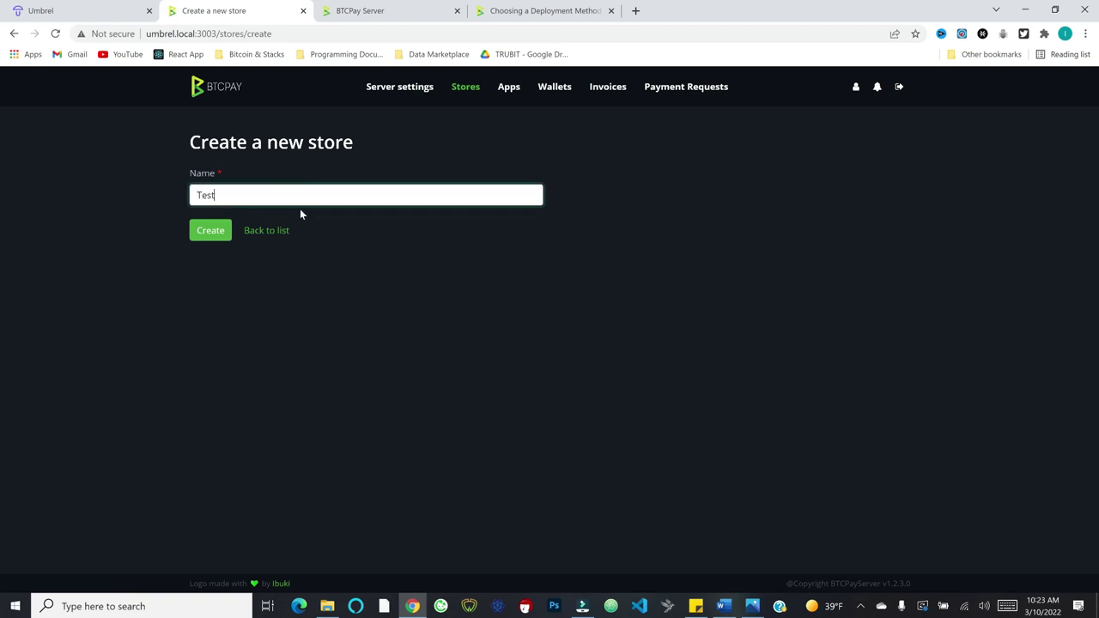
left_click(205, 237)
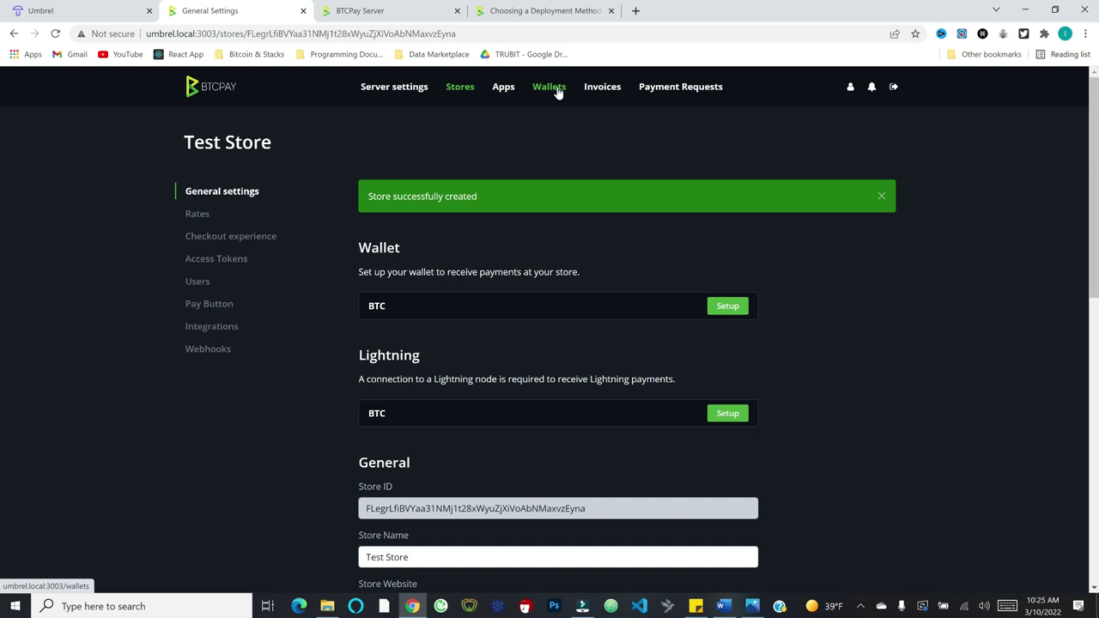
left_click(730, 310)
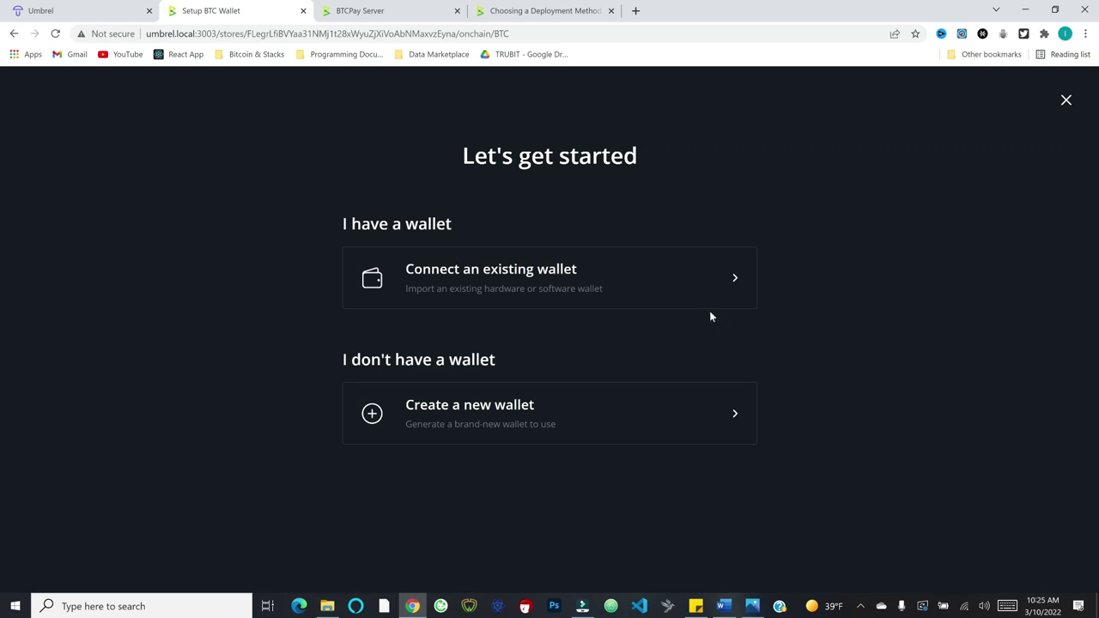
Step: Generate a new BTC hot wallet for Test Store, leaving the advanced passphrase empty
left_click(576, 411)
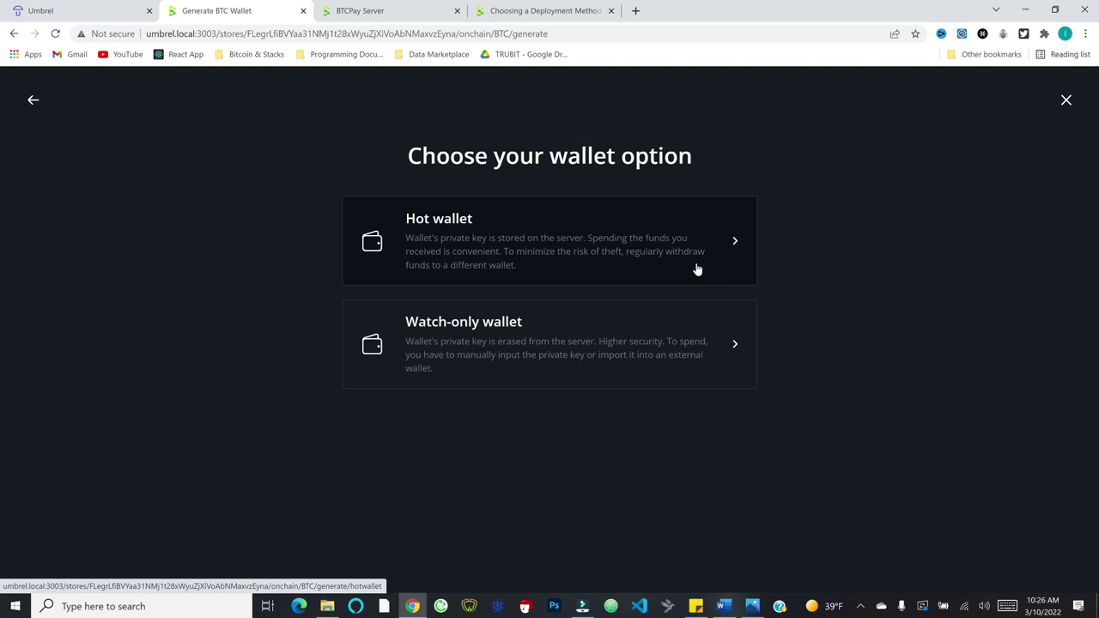
left_click(566, 219)
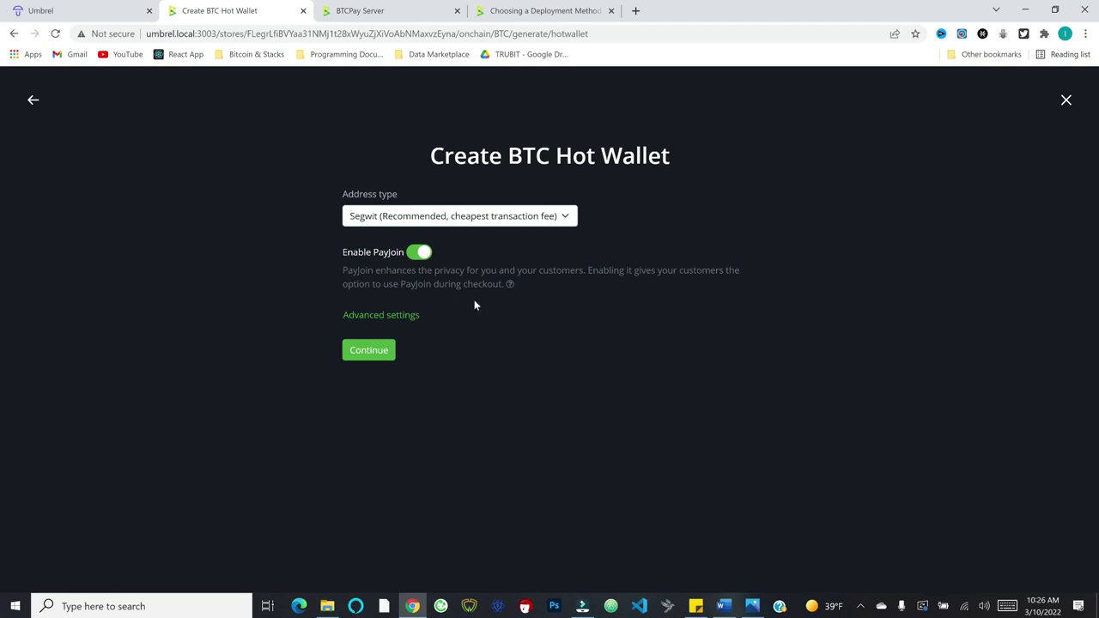
left_click(402, 315)
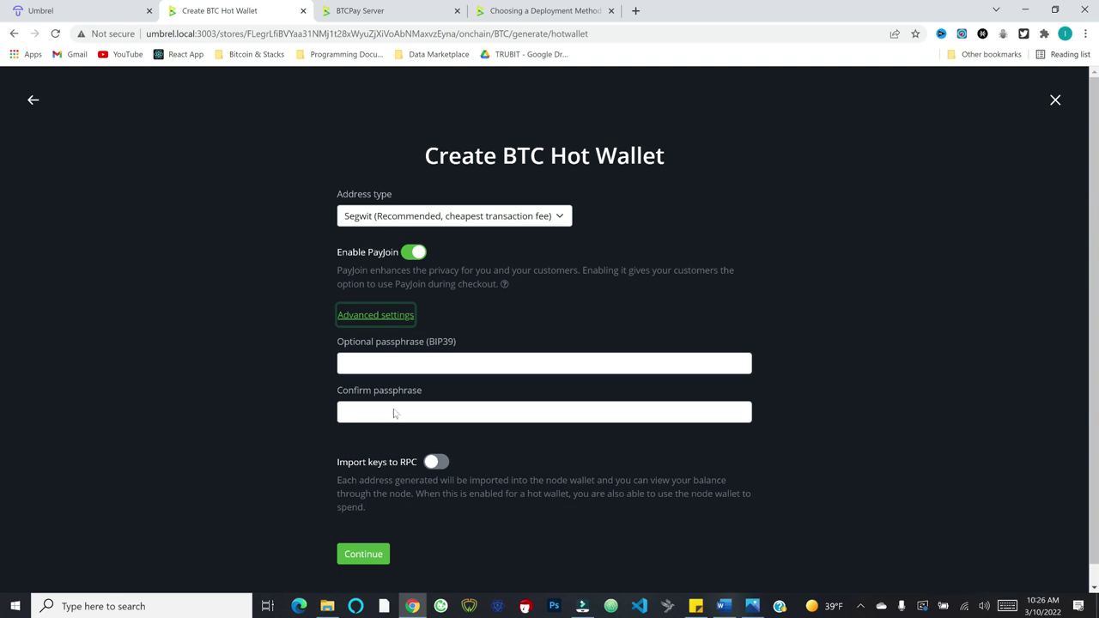
left_click(354, 558)
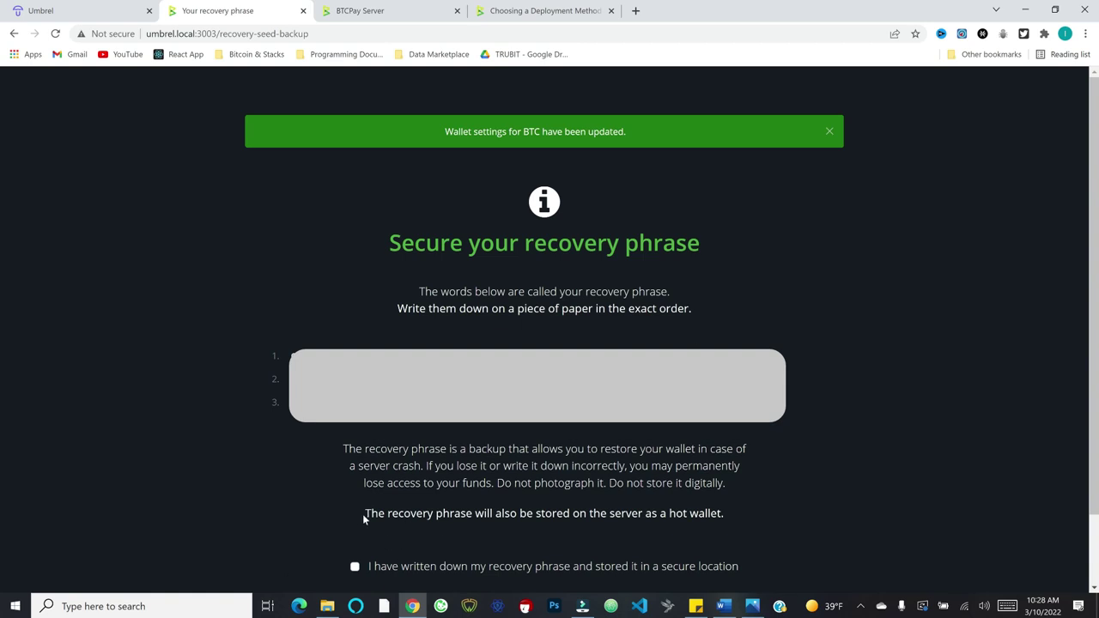
Step: Read the note about the server-stored recovery phrase and confirm it is written down
left_click_drag(363, 513, 746, 513)
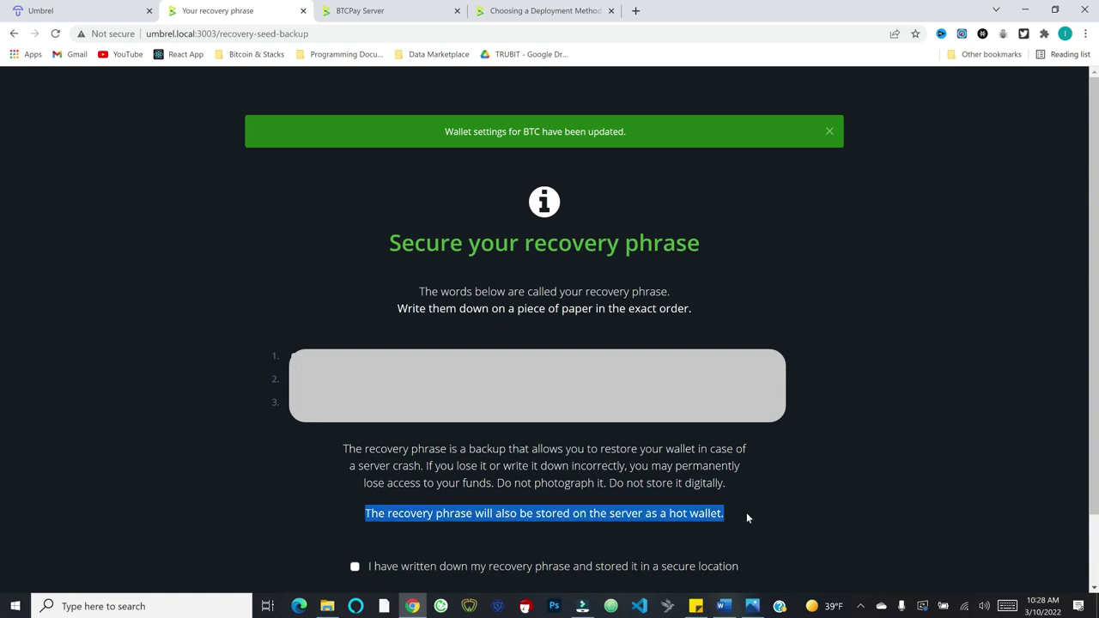
left_click(324, 534)
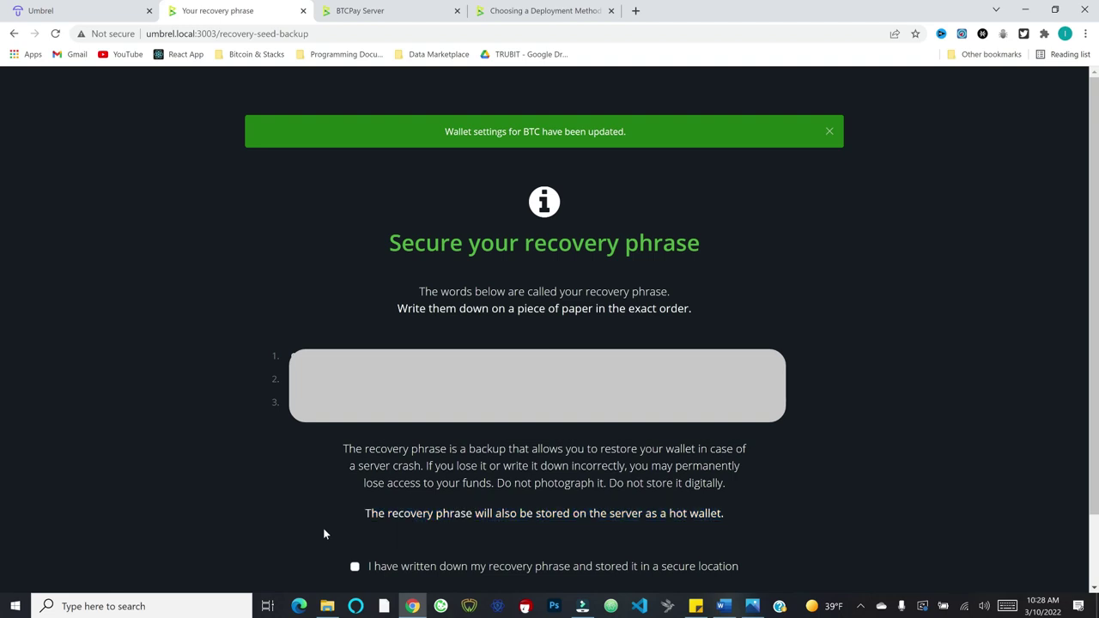
left_click(355, 567)
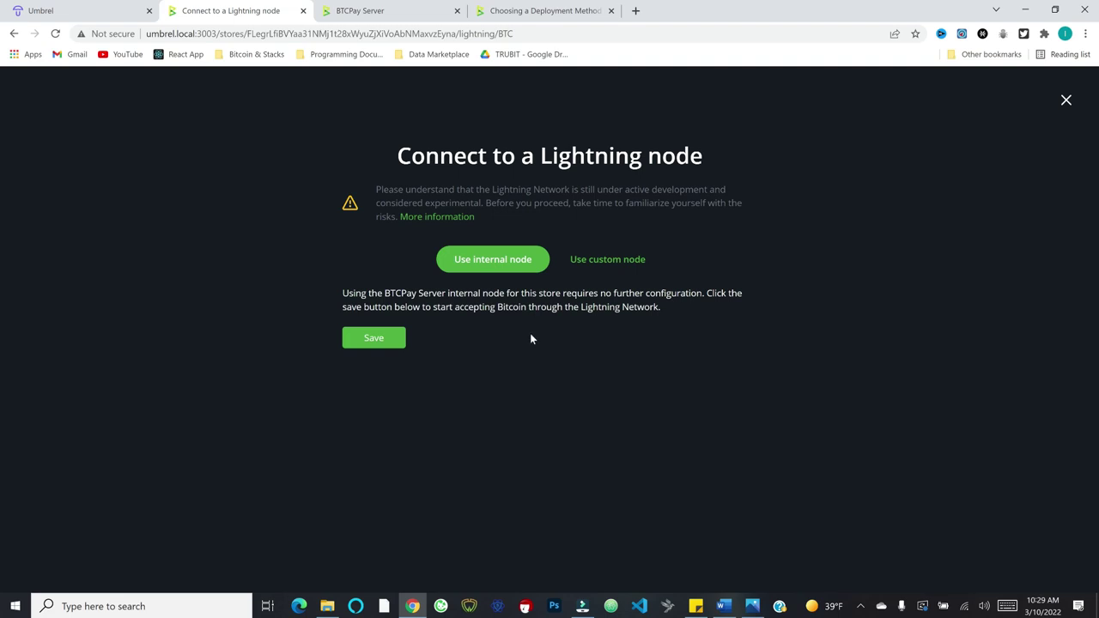
Step: Look over the custom-node LND connection examples, then select the internal Lightning node
left_click(612, 261)
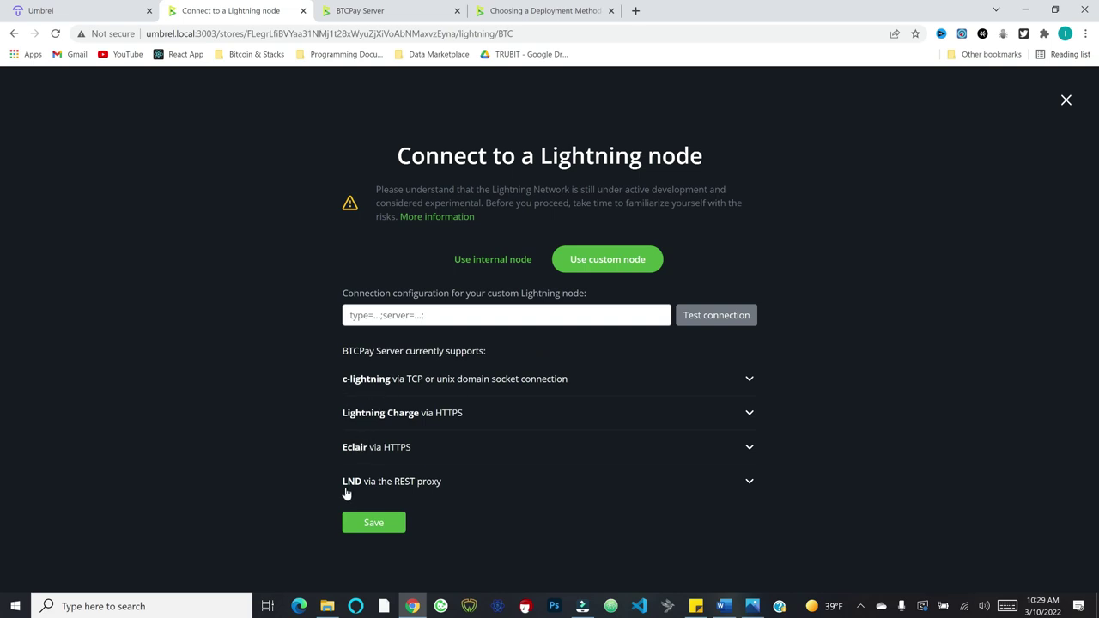
left_click(434, 483)
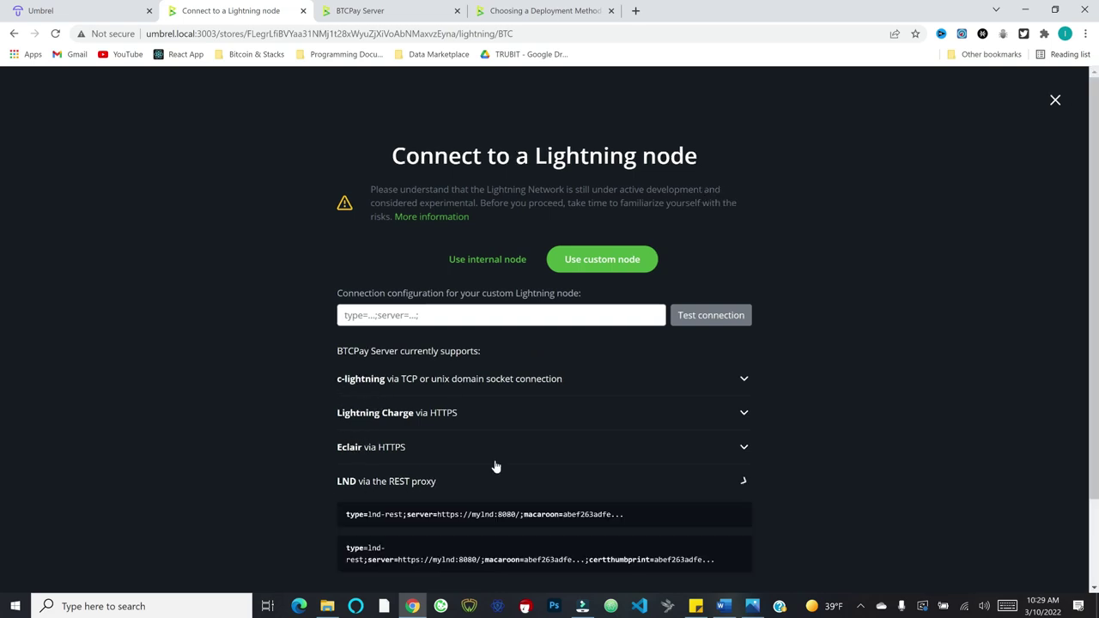
scroll(275, 446, "down", 2)
scroll(494, 373, "down", 1)
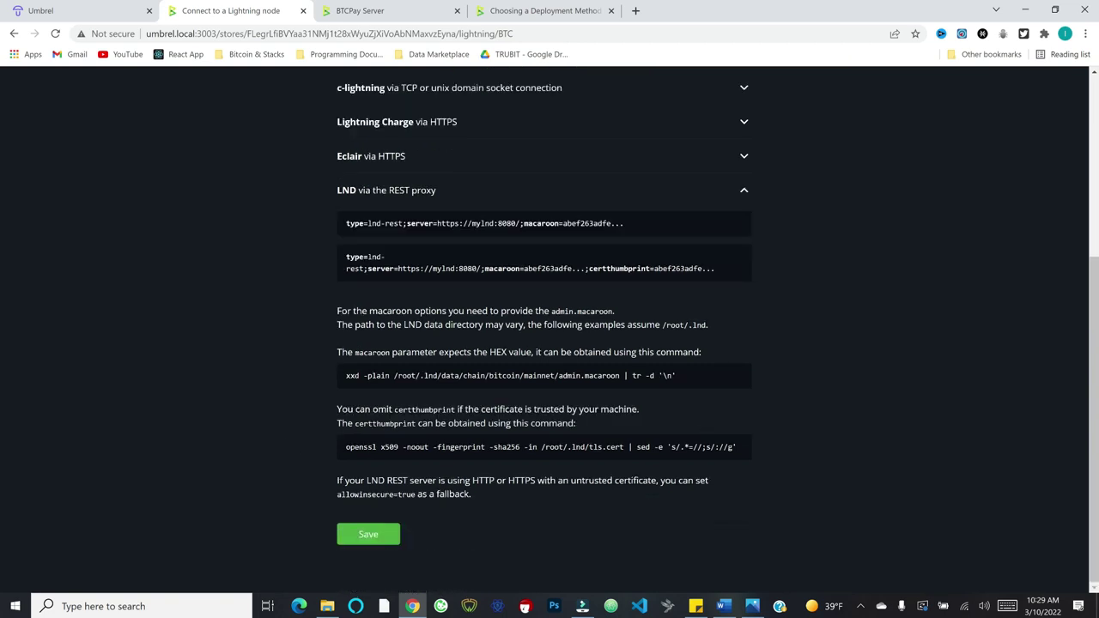
scroll(525, 334, "up", 5)
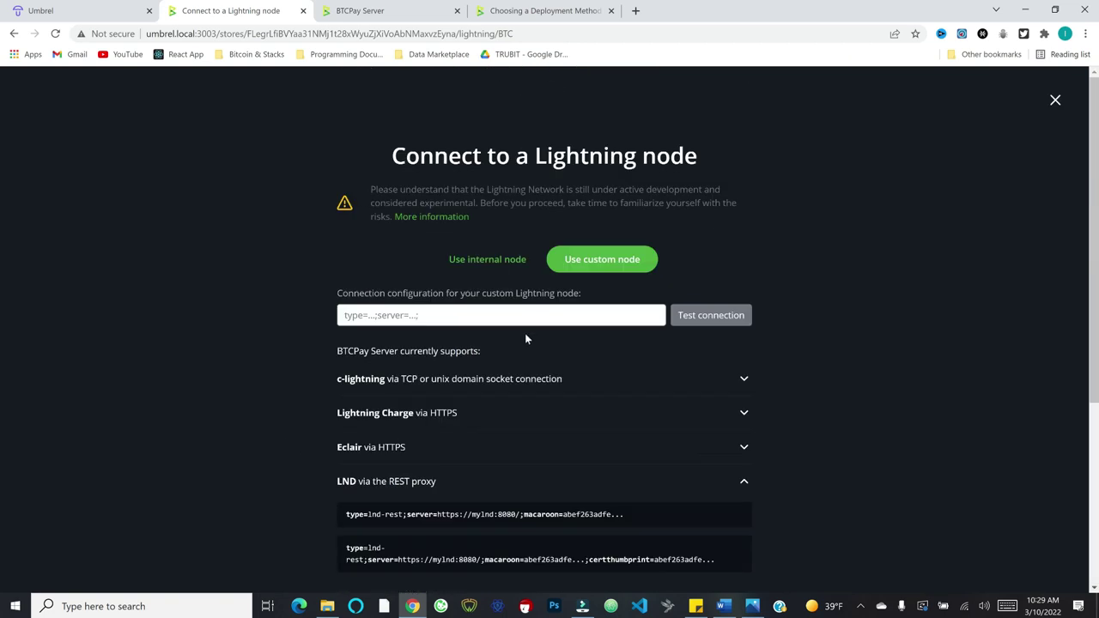
left_click(461, 262)
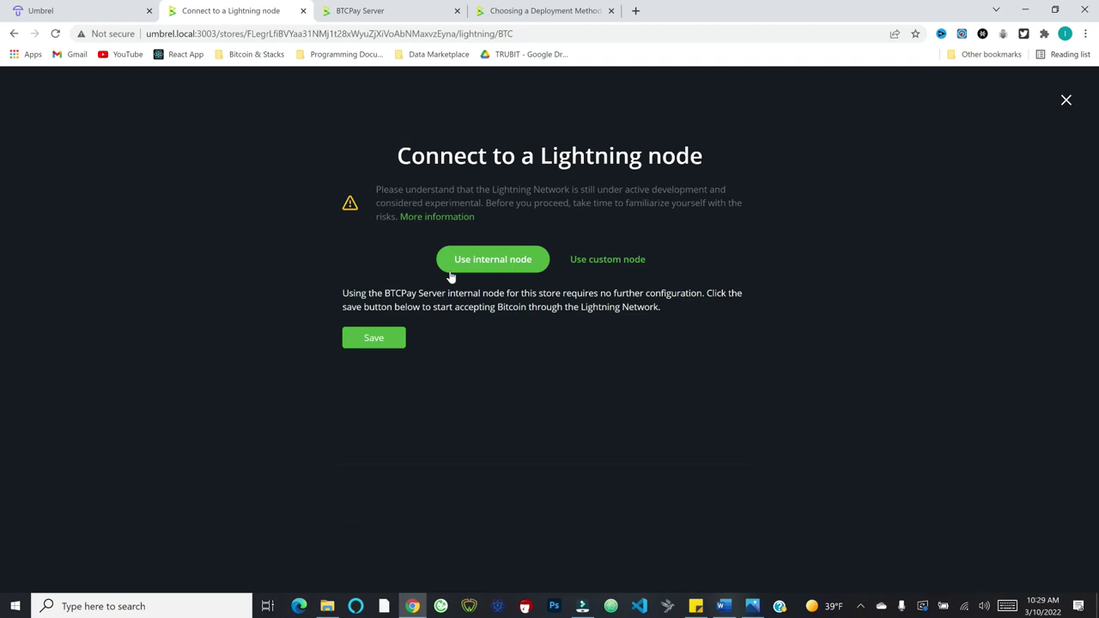
Step: Save the internal Lightning node connection and scroll to the Payment settings
left_click(374, 339)
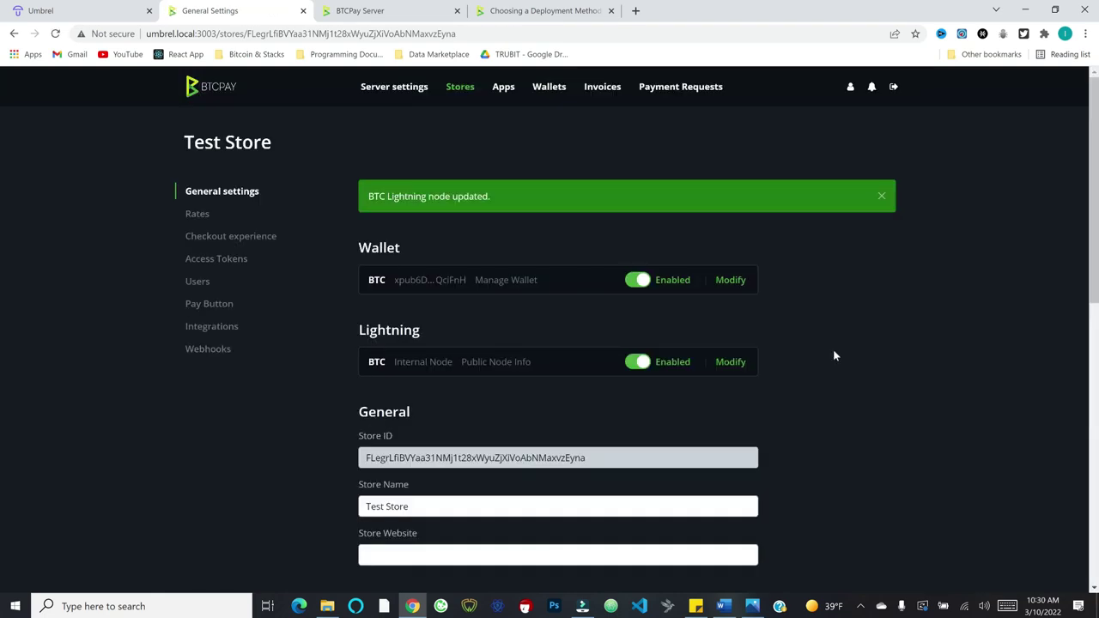
scroll(840, 340, "down", 2)
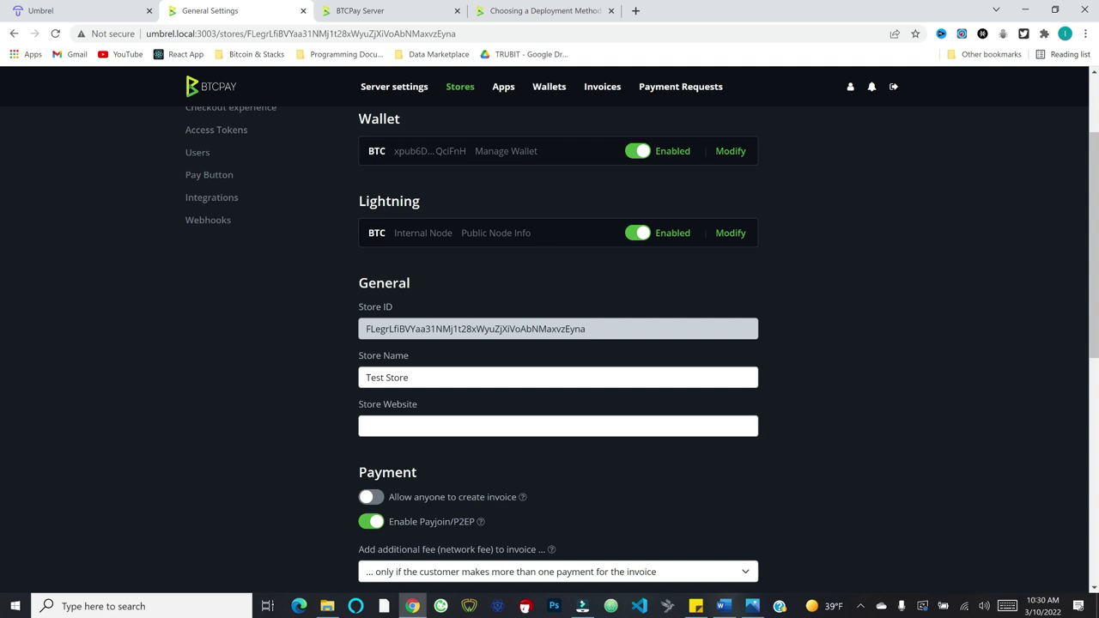
scroll(481, 412, "down", 3)
scroll(481, 410, "down", 2)
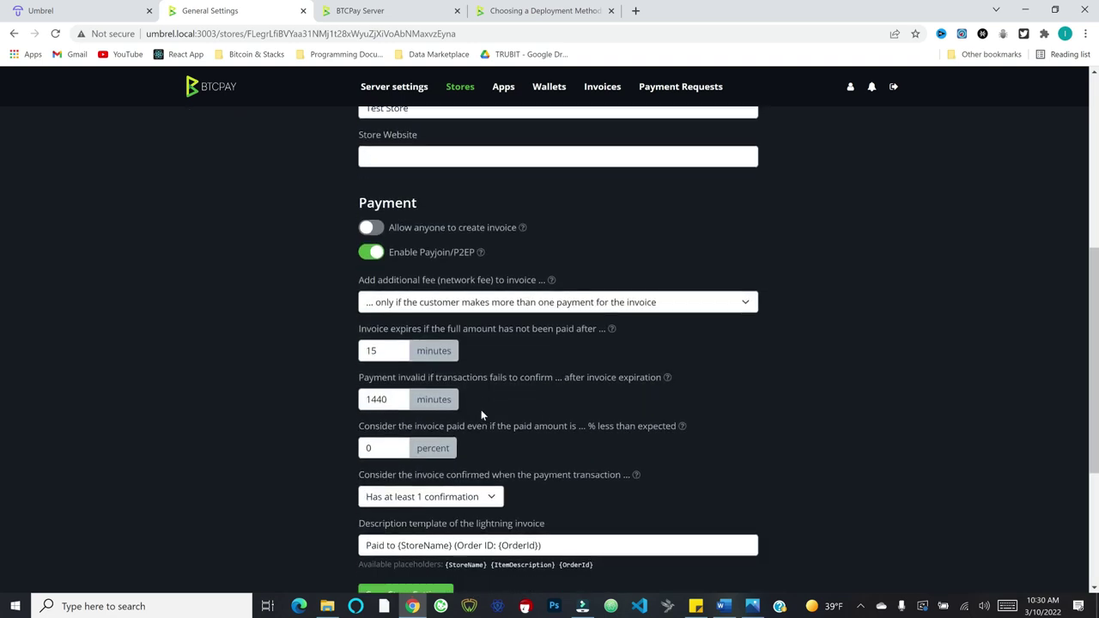
scroll(481, 412, "up", 1)
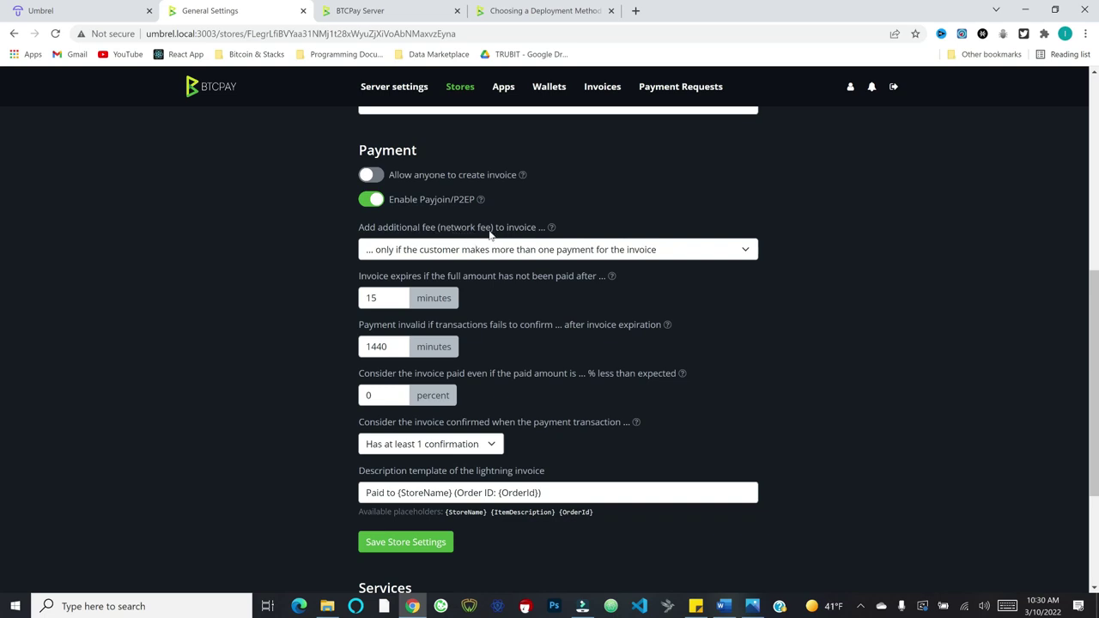
Step: Set 'Add additional fee' to add the network fee on every payment
left_click(411, 250)
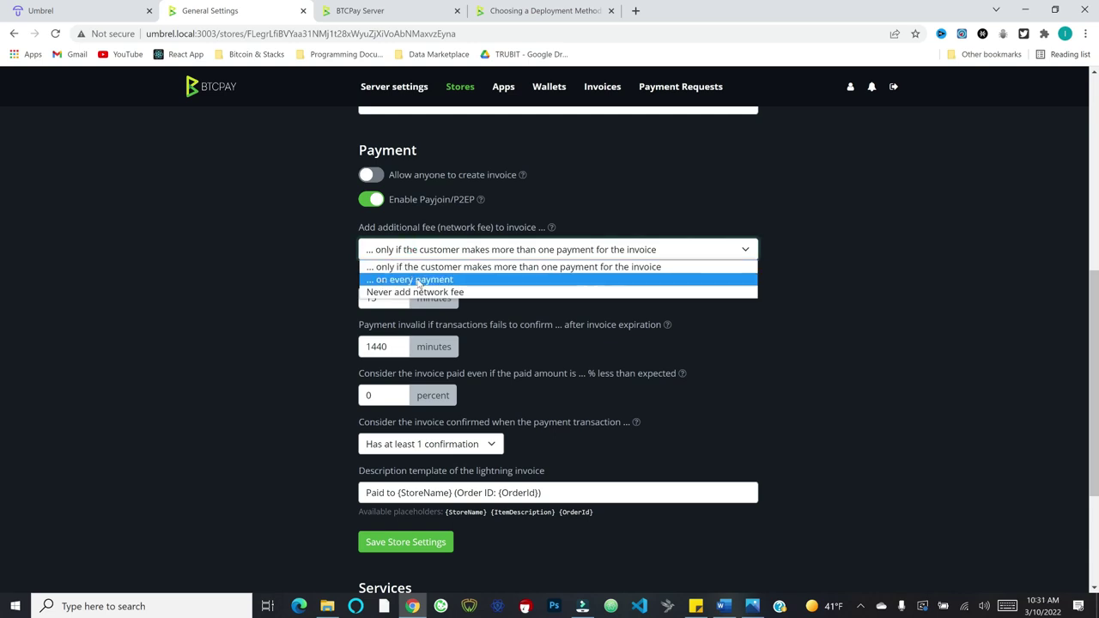
left_click(419, 280)
left_click(456, 254)
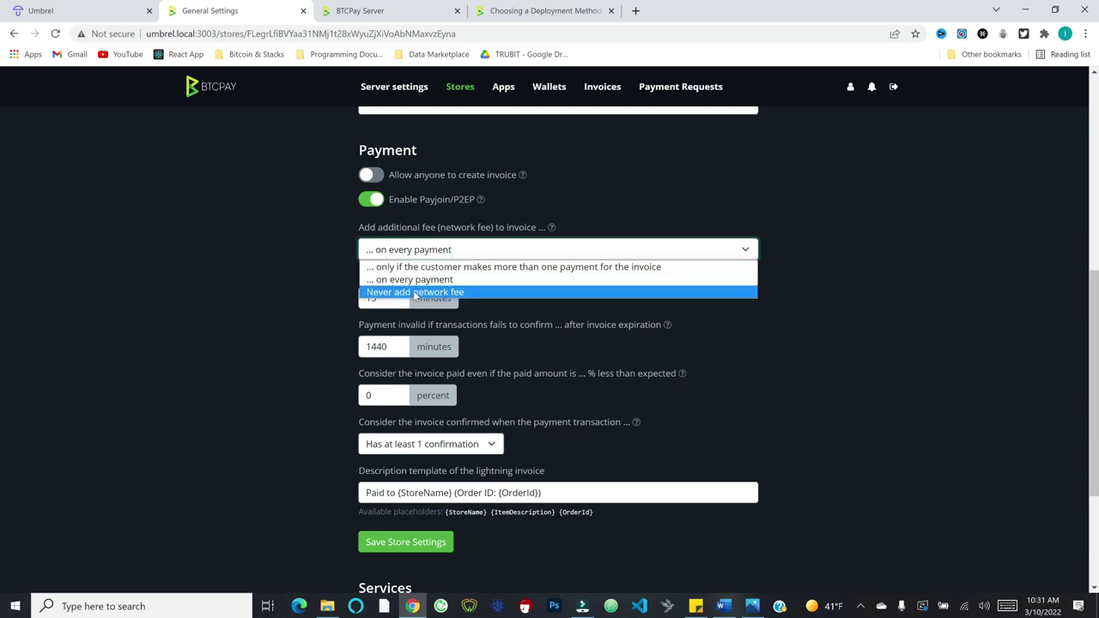
left_click(415, 280)
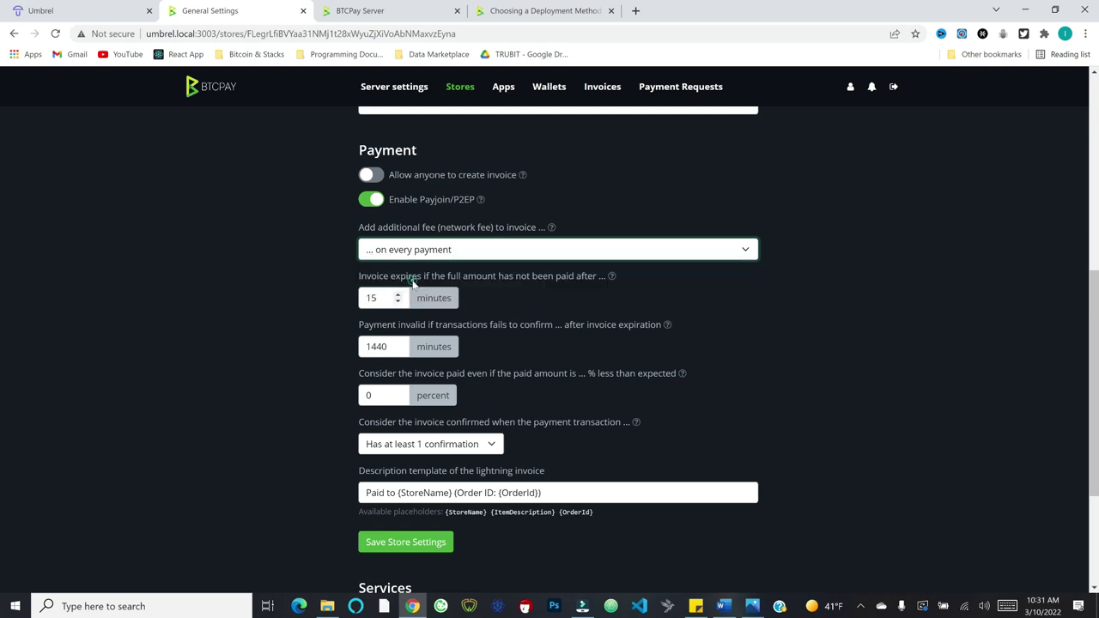
left_click(297, 252)
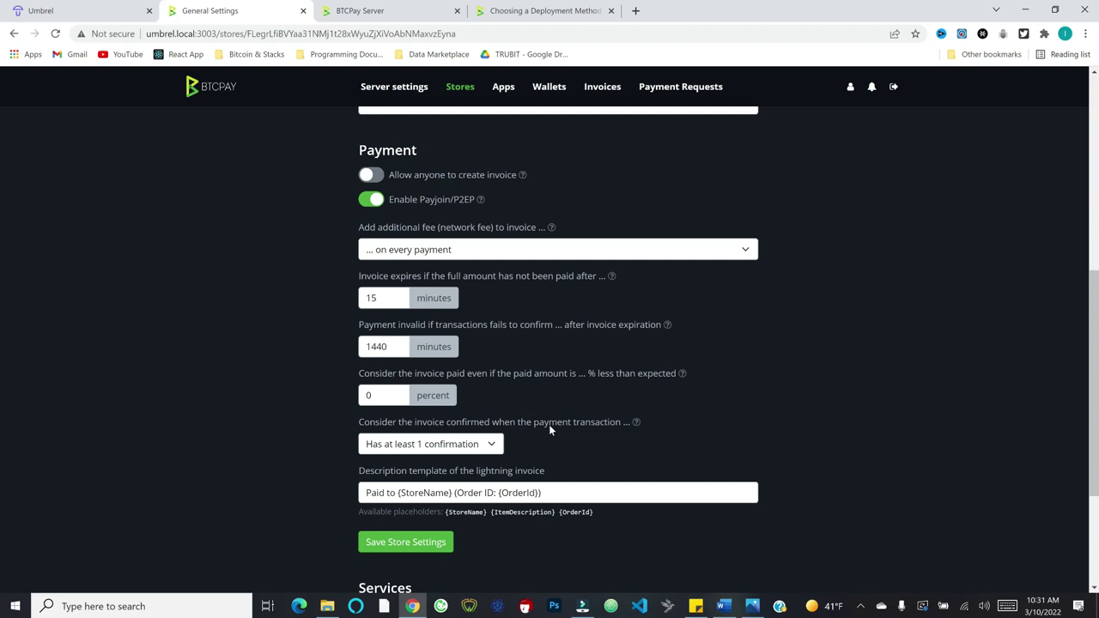
scroll(549, 425, "up", 5)
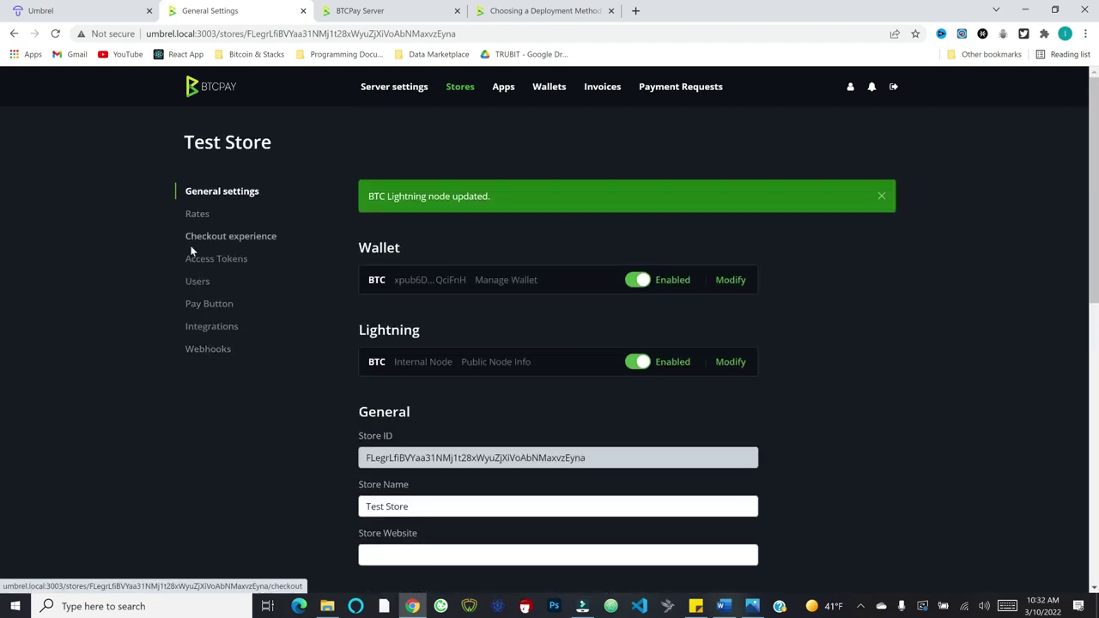
Step: Keep CoinGecko as the store's rate source, then view the Checkout experience settings
left_click(193, 216)
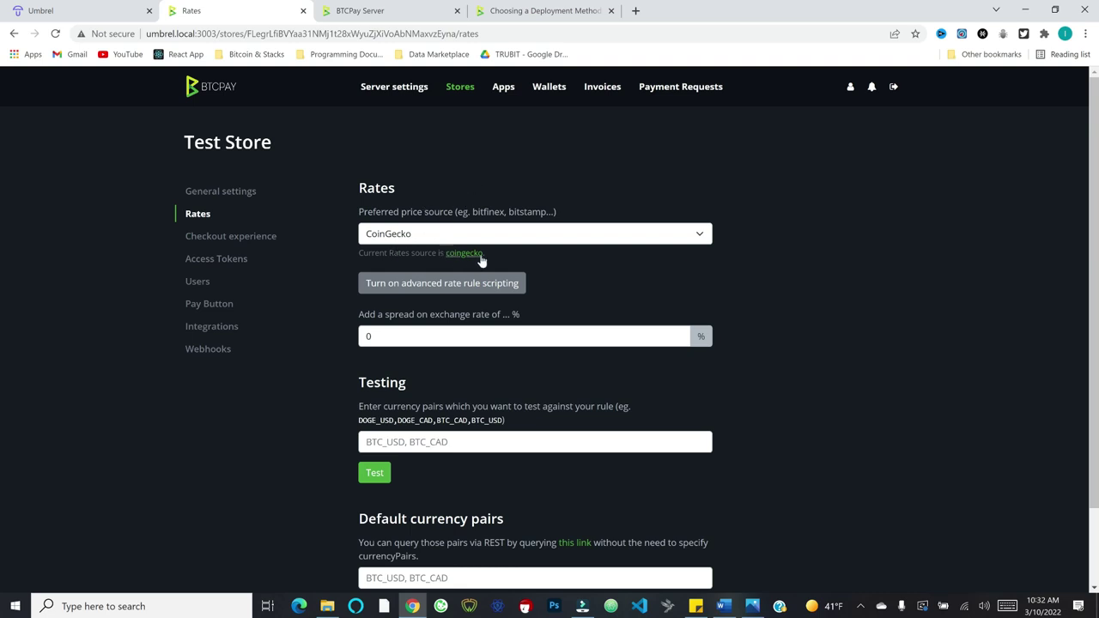
left_click(414, 240)
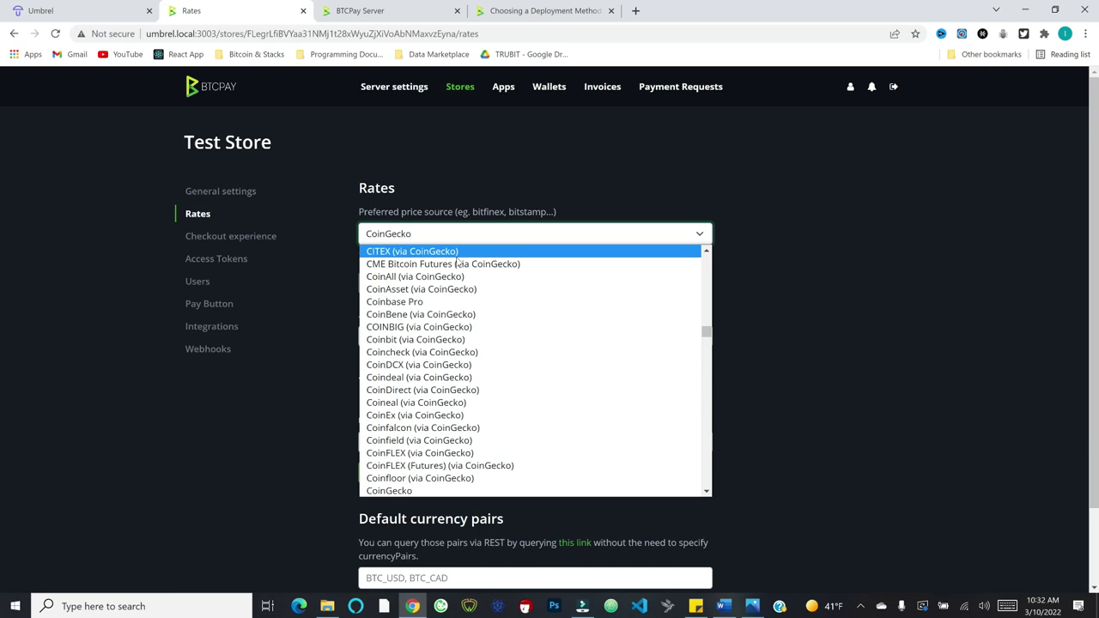
left_click(775, 273)
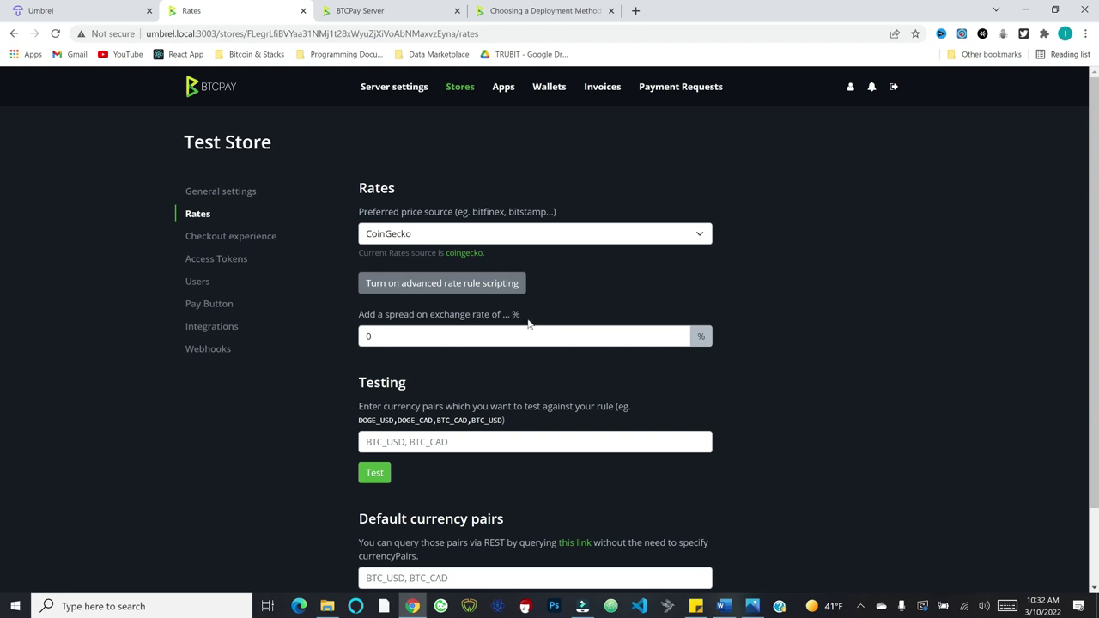
scroll(741, 331, "down", 1)
scroll(715, 442, "down", 1)
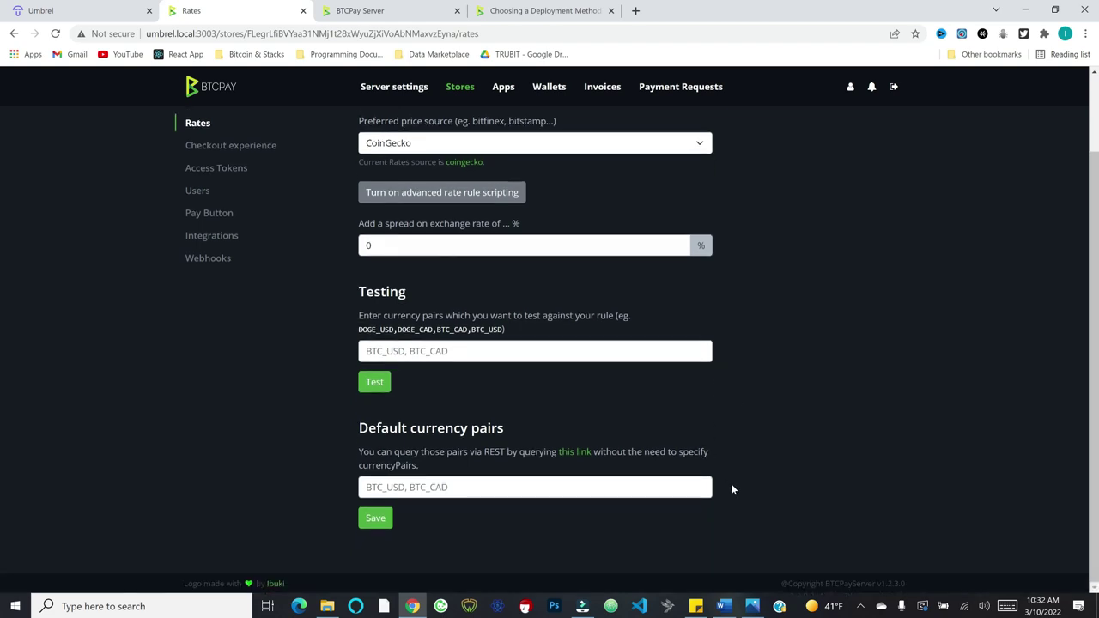
scroll(737, 300, "up", 1)
scroll(737, 302, "up", 1)
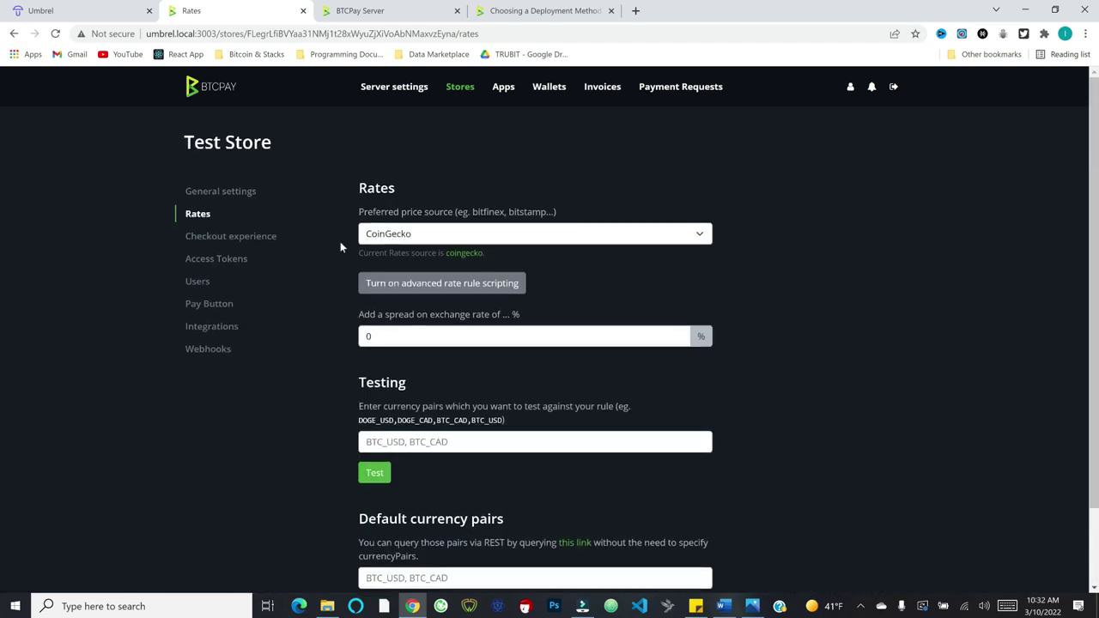
left_click(249, 237)
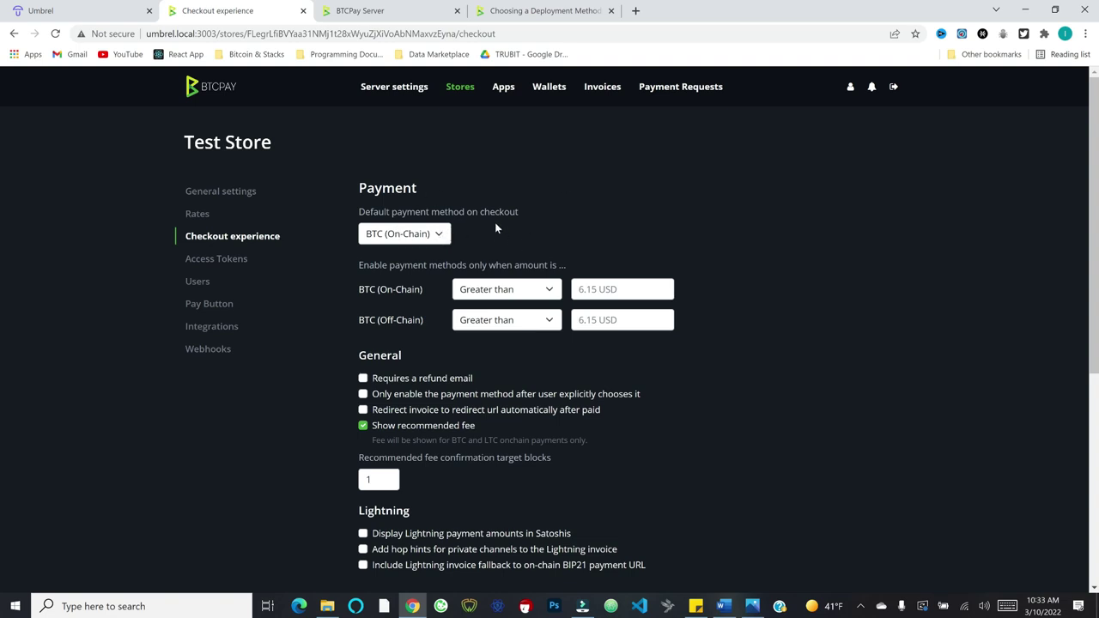
Step: Keep BTC (On-Chain) as the default payment method and leave the refund email unrequired
left_click(438, 233)
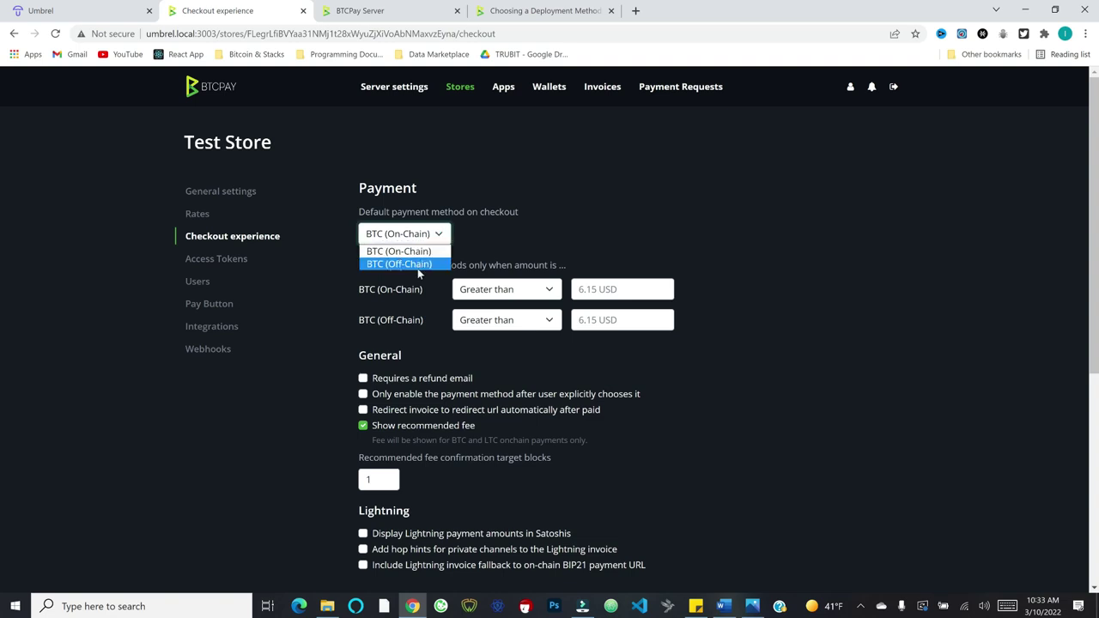
left_click(503, 237)
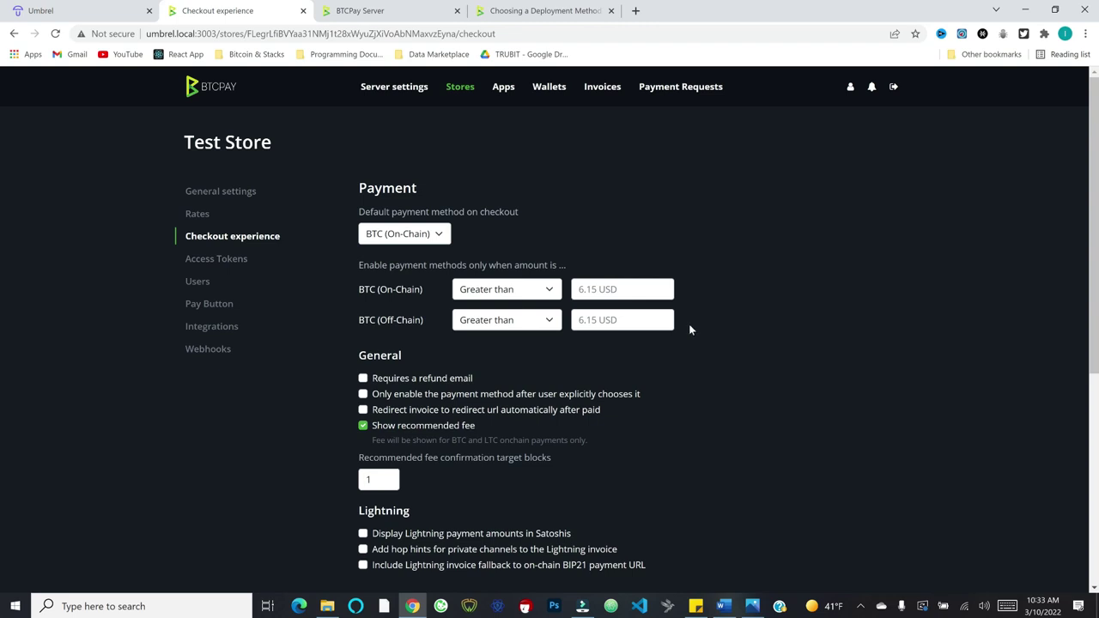
scroll(689, 324, "down", 1)
left_click(390, 315)
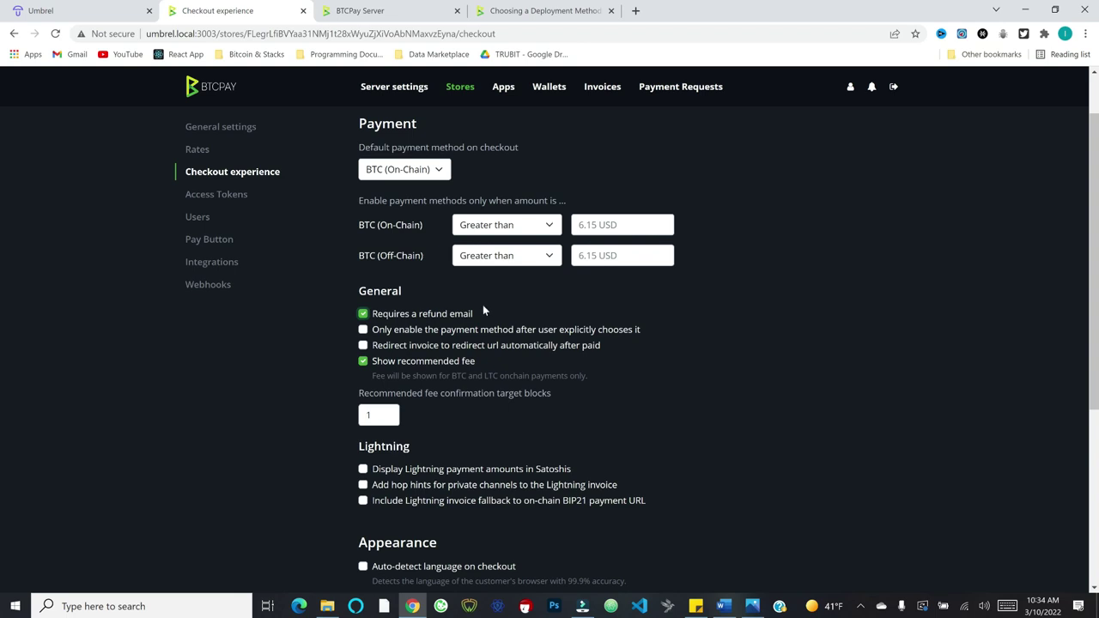
left_click(441, 316)
Step: Apply the bundled Dark theme stylesheet, save the checkout settings, and go to Pay Button
scroll(643, 352, "down", 2)
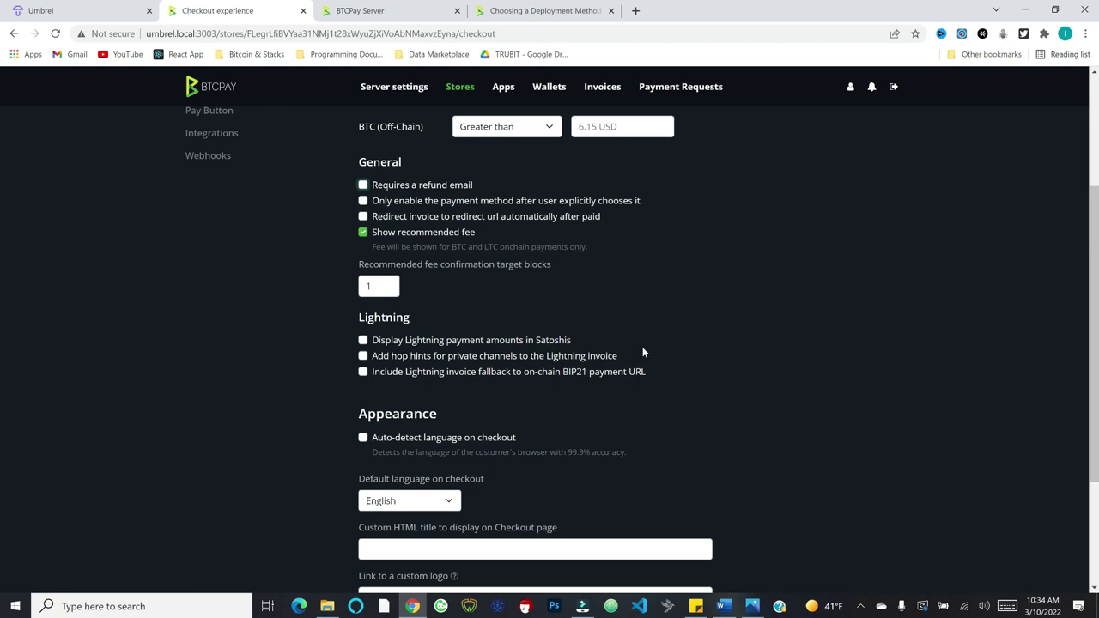
scroll(643, 349, "down", 1)
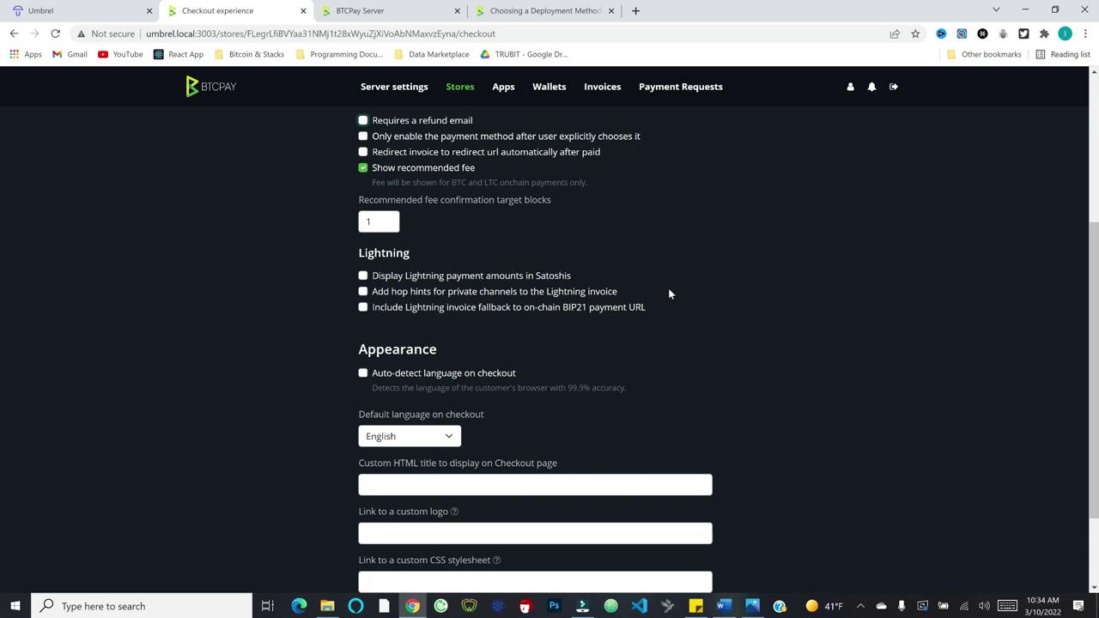
scroll(695, 327, "down", 1)
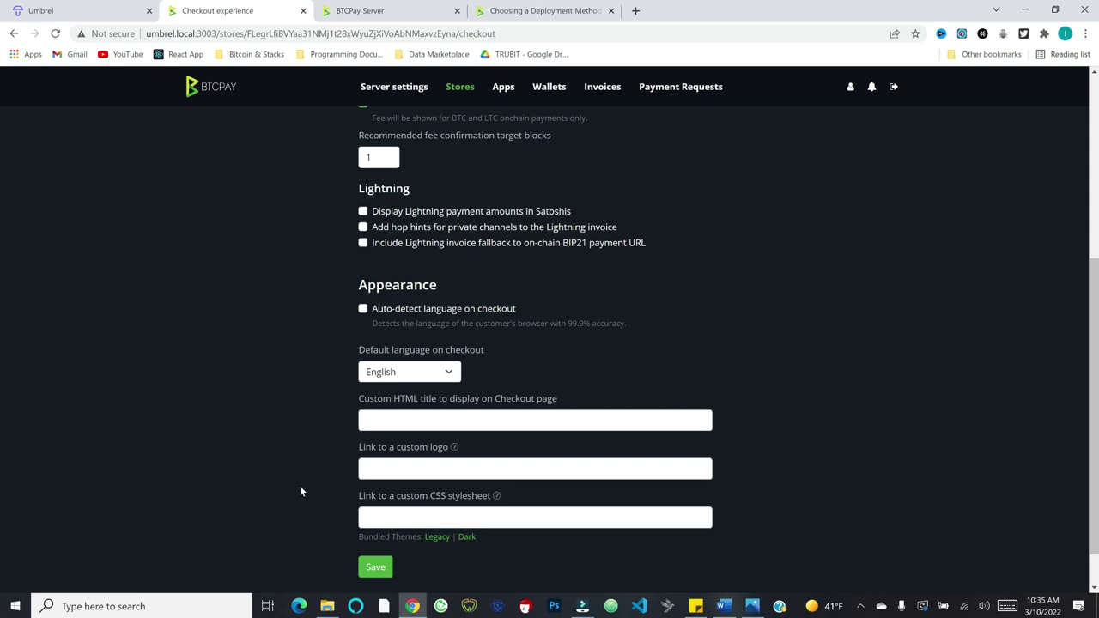
scroll(299, 481, "down", 1)
left_click(466, 488)
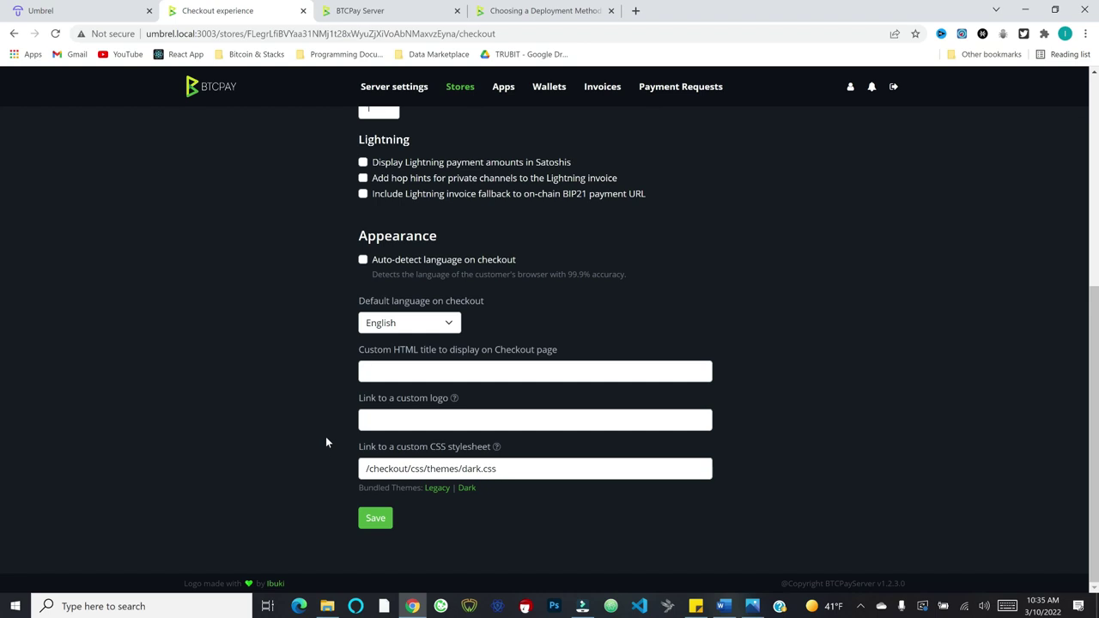
left_click(373, 518)
left_click(219, 305)
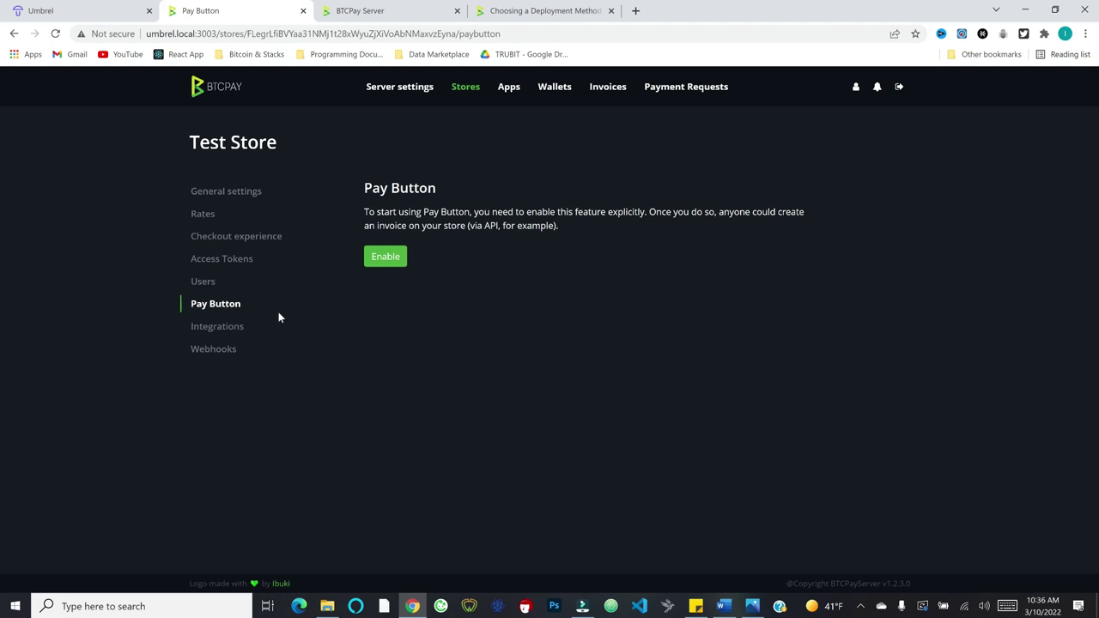
Step: Enable Test Store's Pay Button and review its image URL and 209×57 preview
left_click(385, 257)
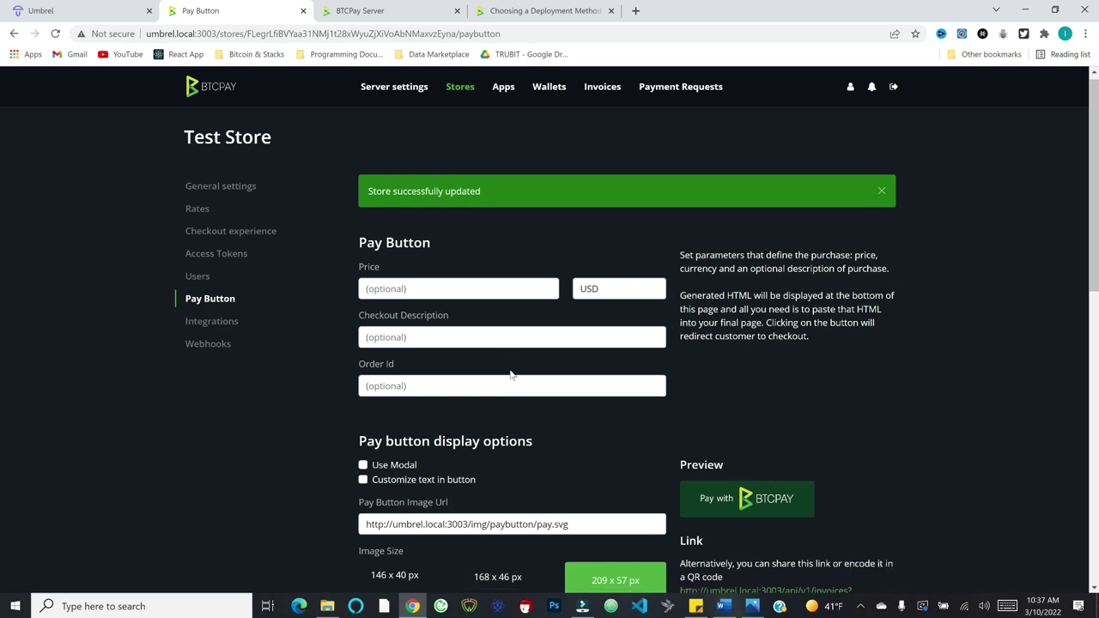
scroll(508, 374, "down", 2)
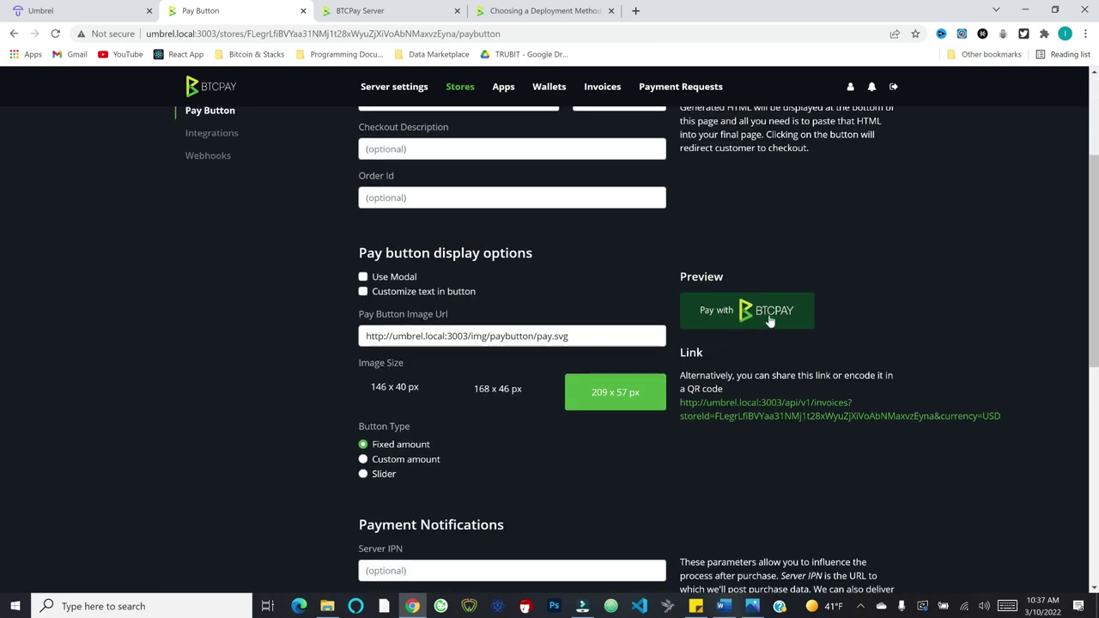
left_click_drag(570, 336, 335, 339)
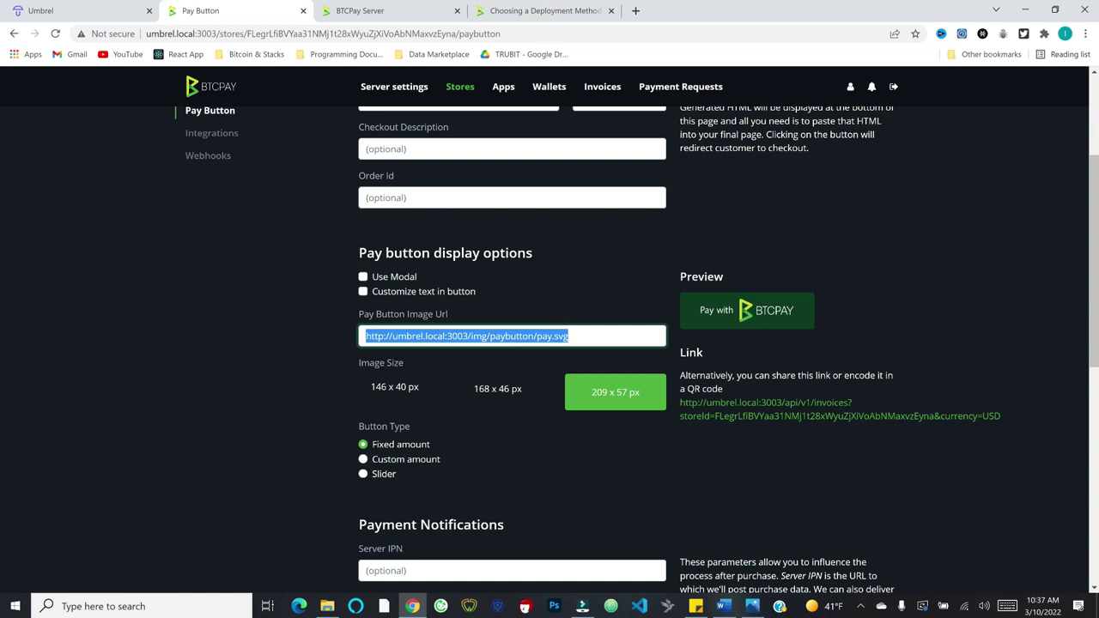
left_click(622, 314)
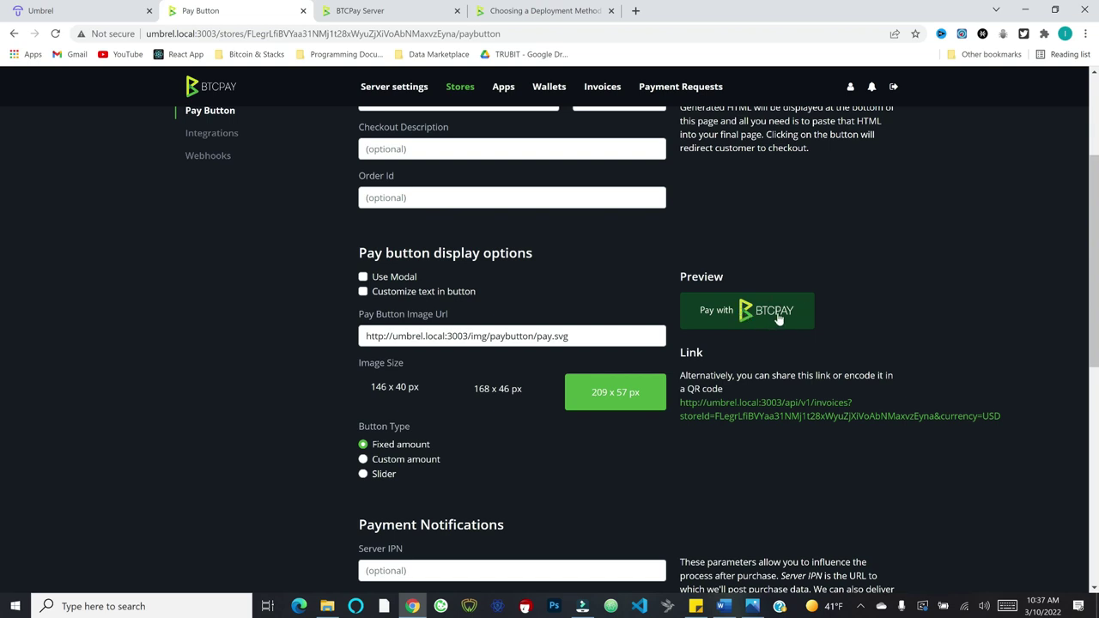
Step: Switch the pay button to Custom amount (min 1, max 20, step 1) and copy its generated code
left_click(400, 459)
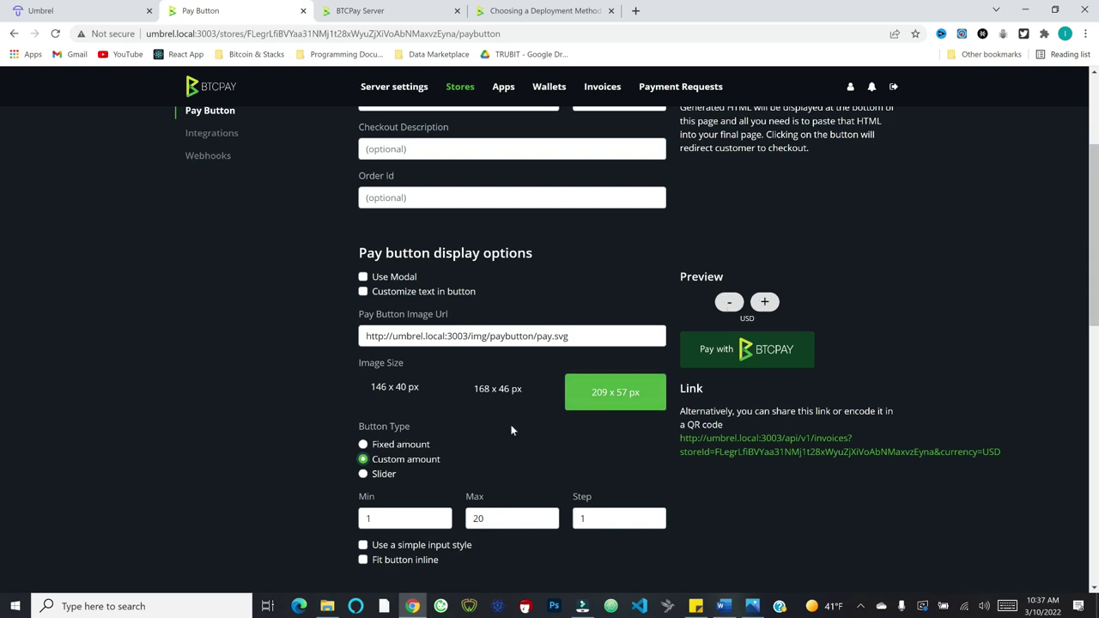
scroll(511, 429, "down", 2)
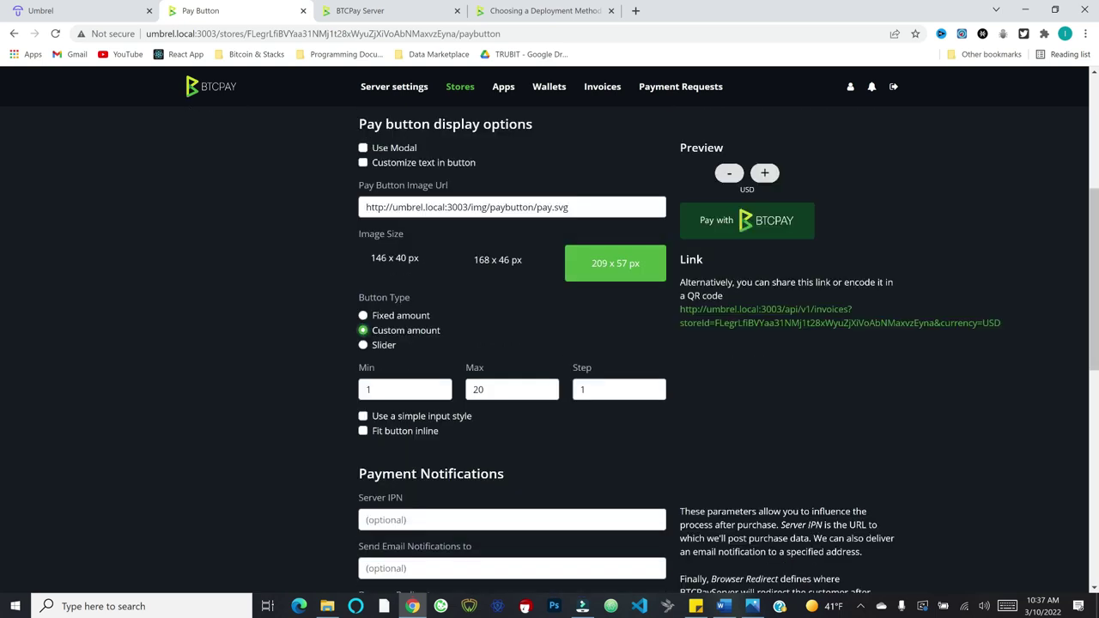
scroll(457, 273, "down", 3)
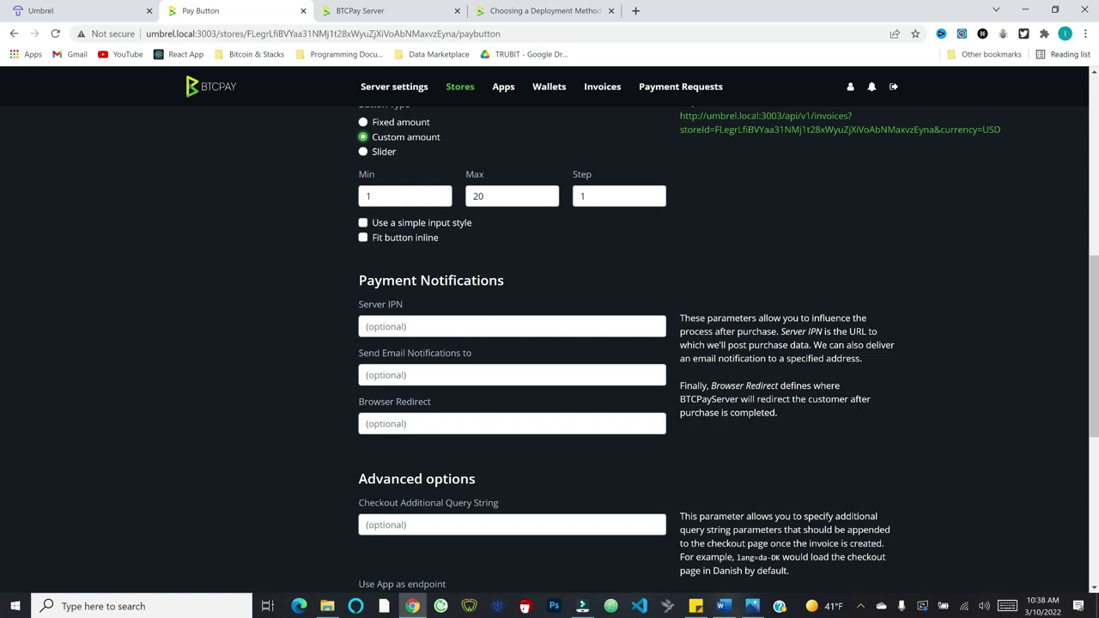
scroll(529, 353, "down", 2)
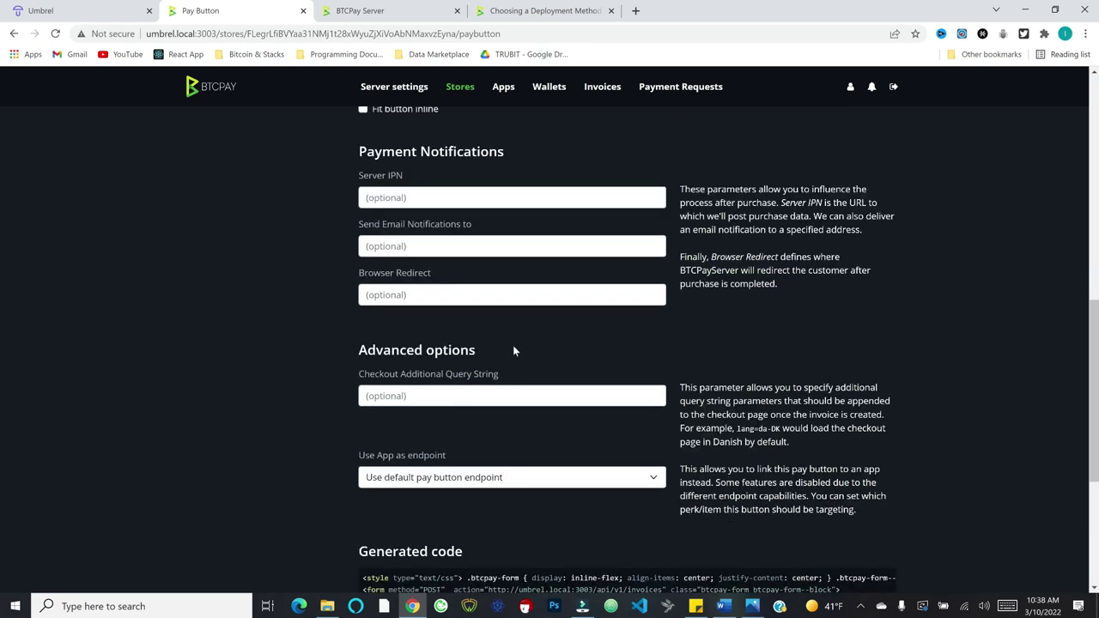
scroll(542, 343, "down", 3)
scroll(542, 341, "down", 1)
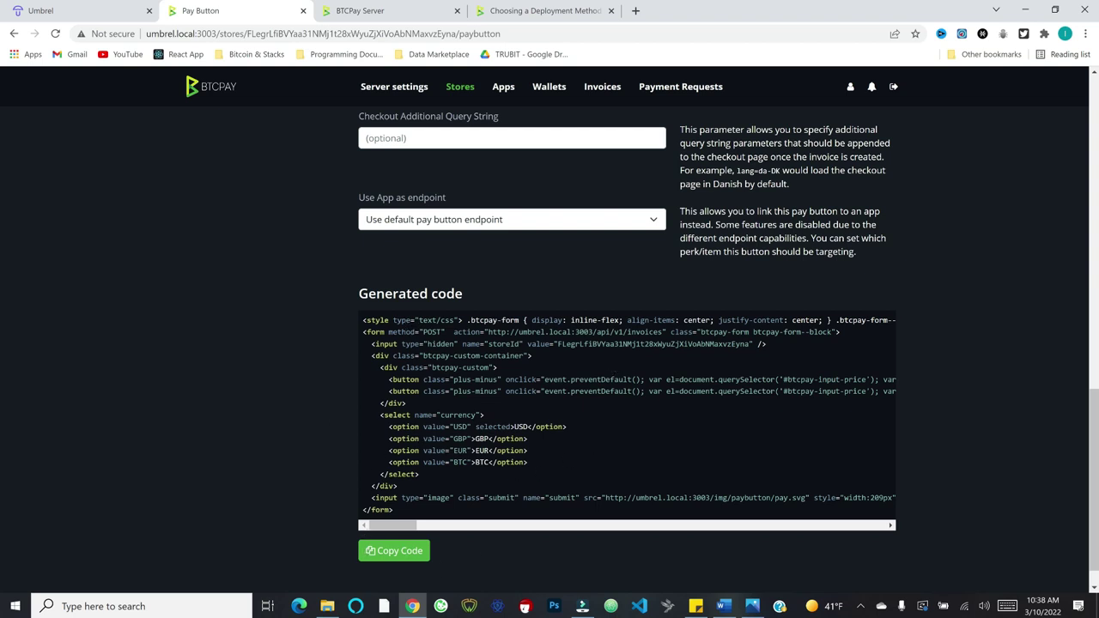
left_click(393, 550)
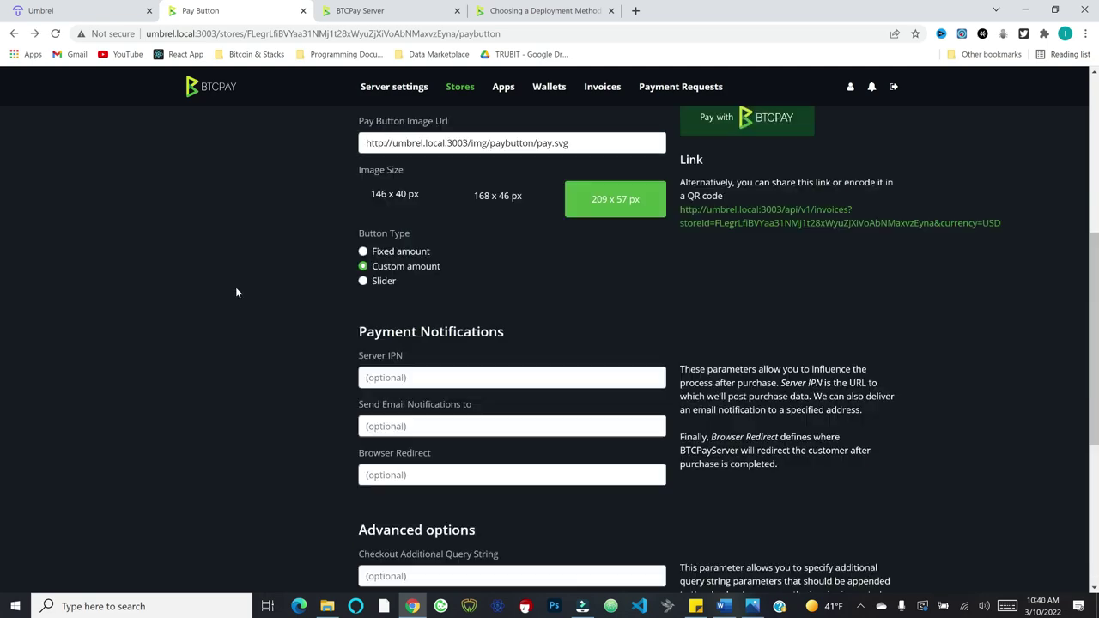
scroll(235, 290, "up", 5)
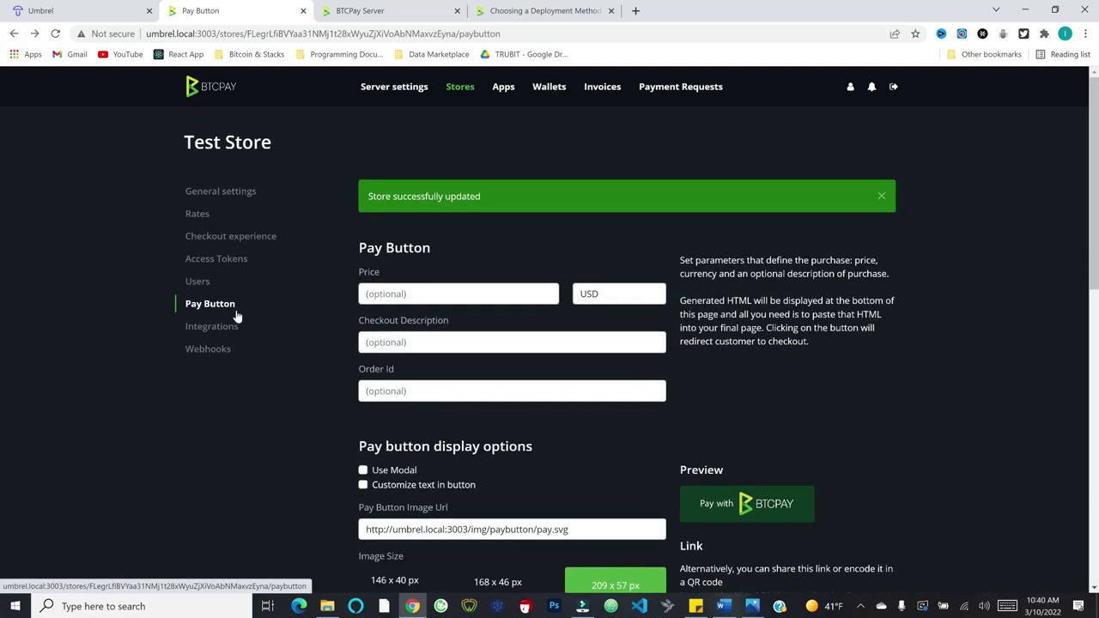
Step: Look through the Integrations and Shopify setup pages, then return to General settings
left_click(211, 328)
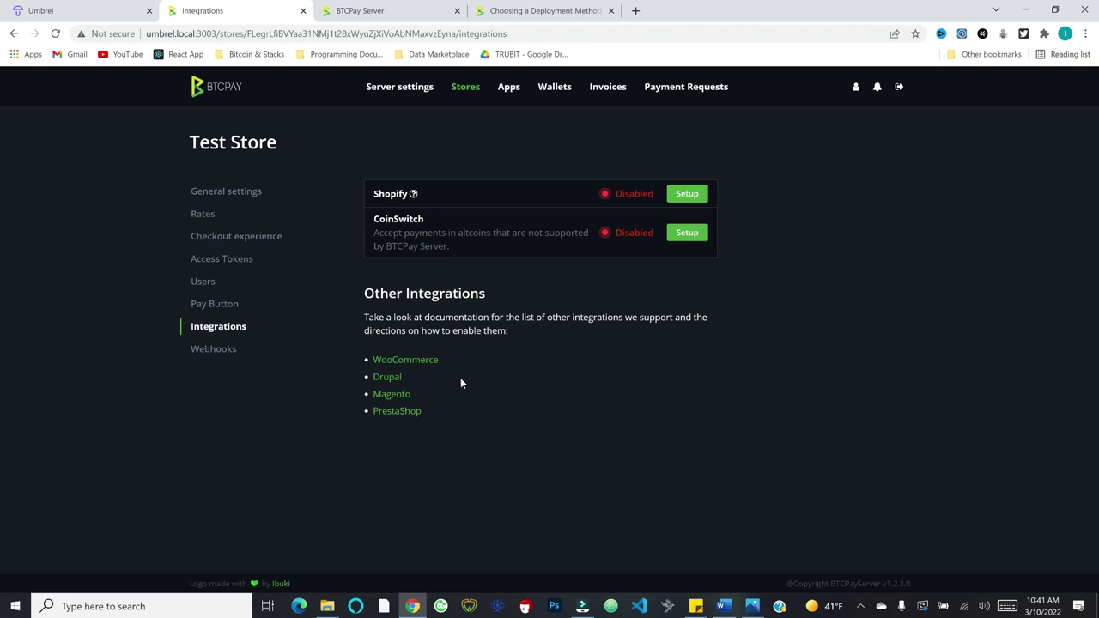
left_click(689, 196)
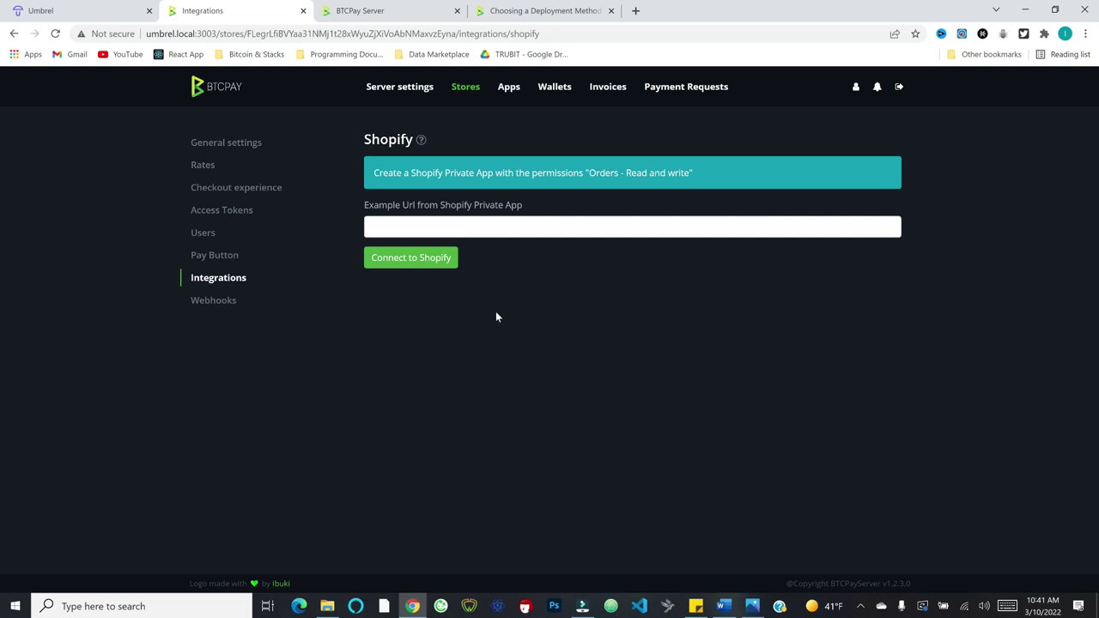
left_click(213, 299)
left_click(206, 307)
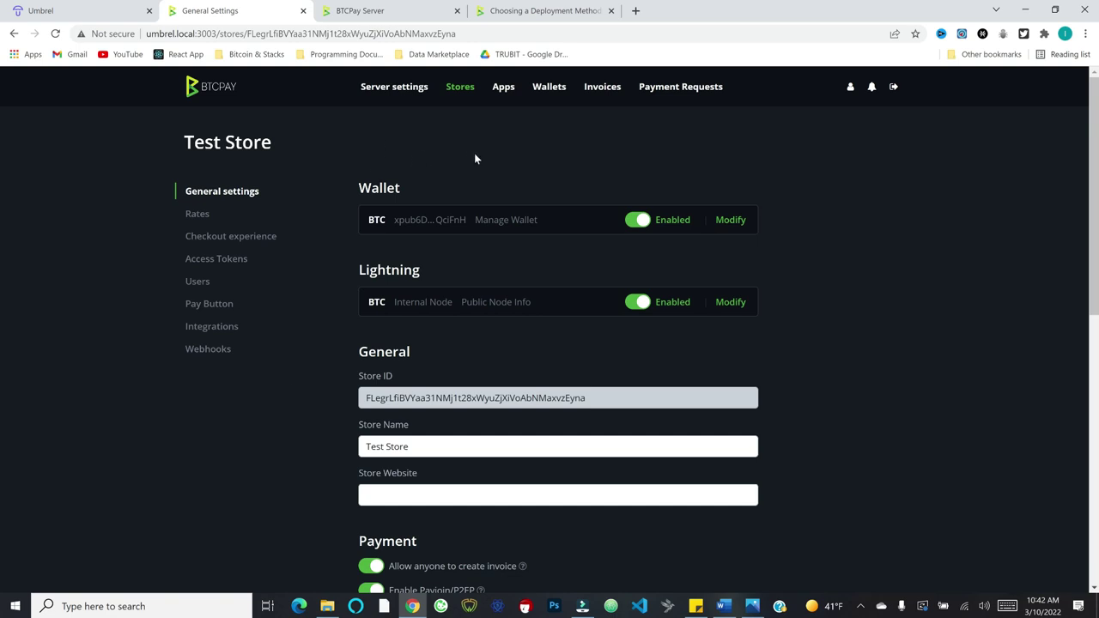
Step: Create a Point of Sale app named 'Test POS' from the Apps list
left_click(504, 88)
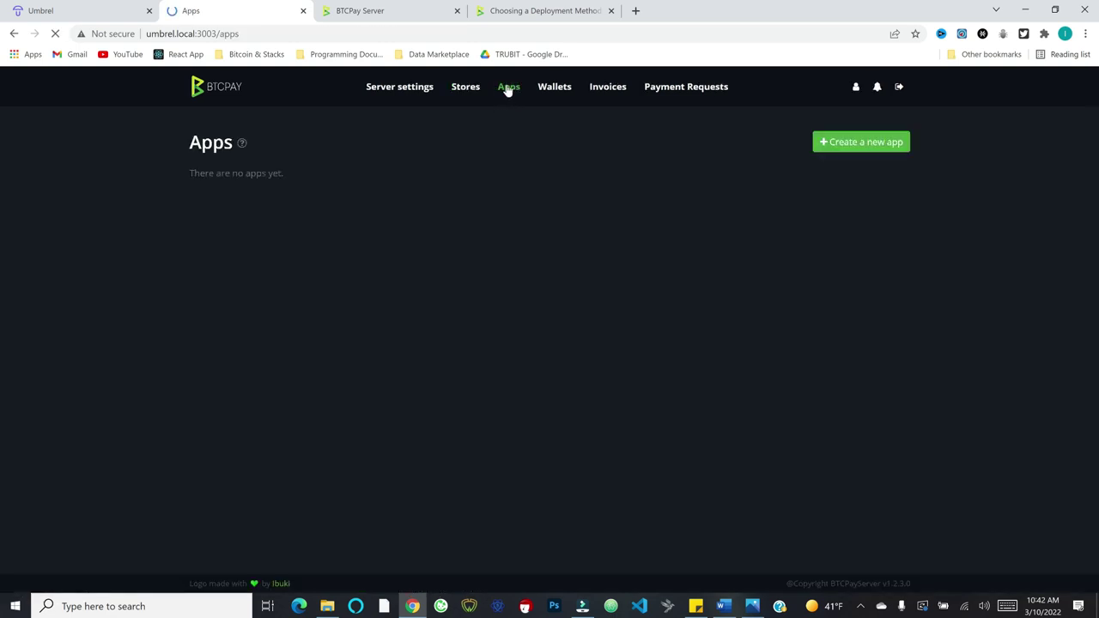
left_click(857, 147)
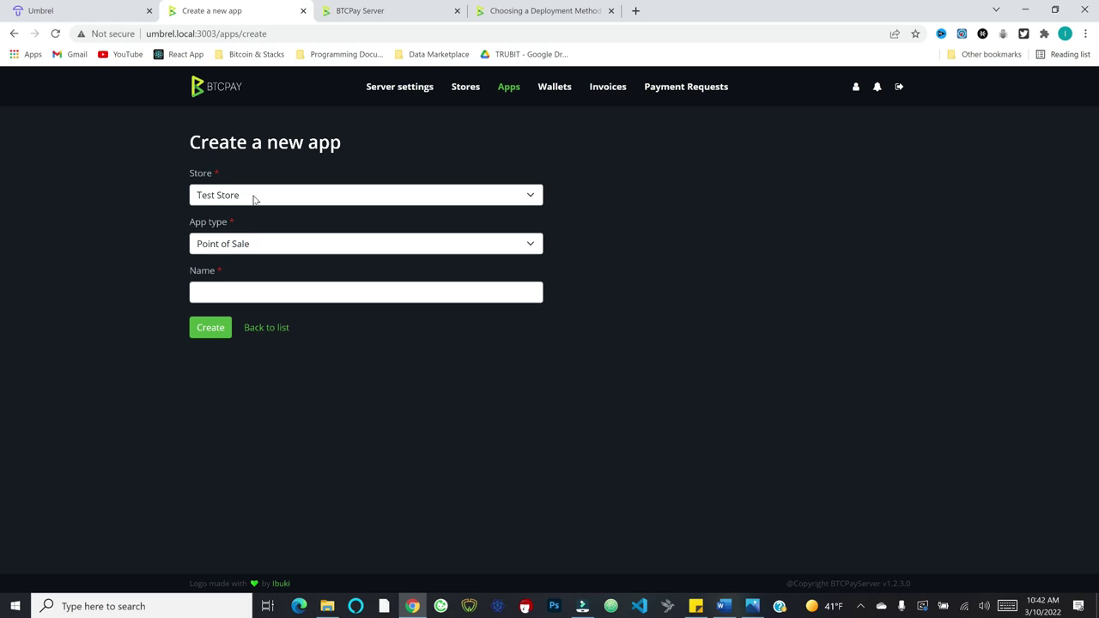
left_click(236, 246)
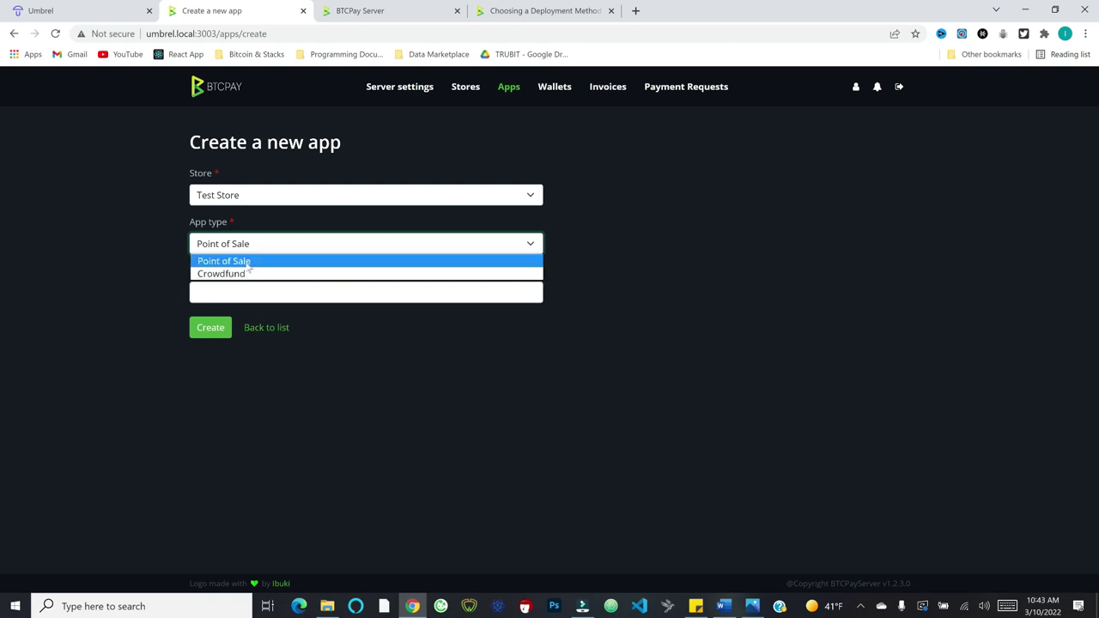
left_click(249, 262)
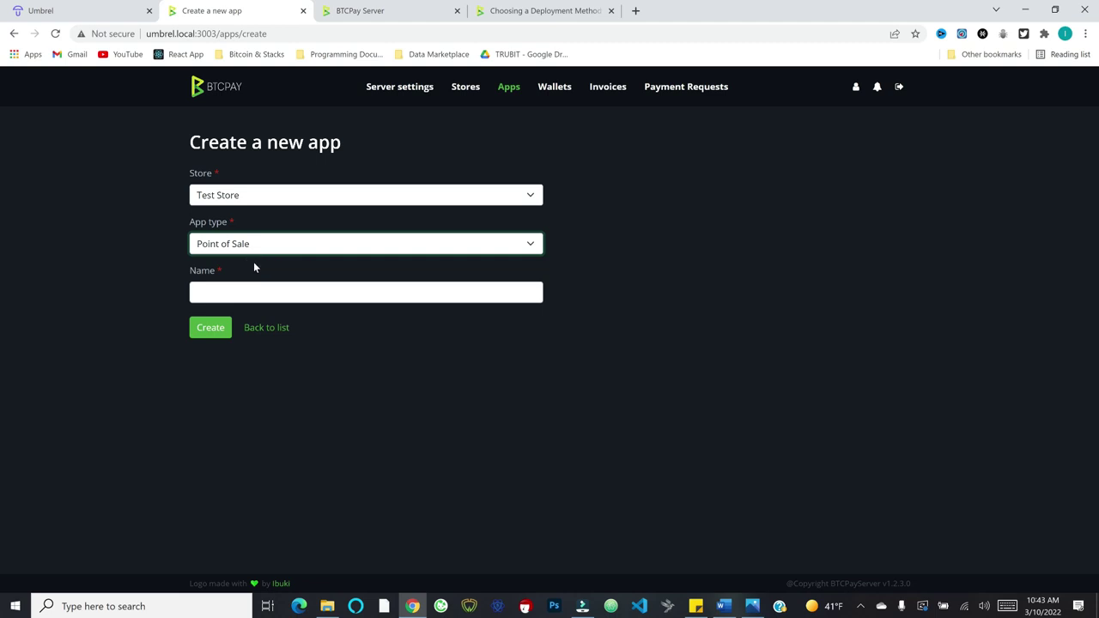
left_click(254, 291)
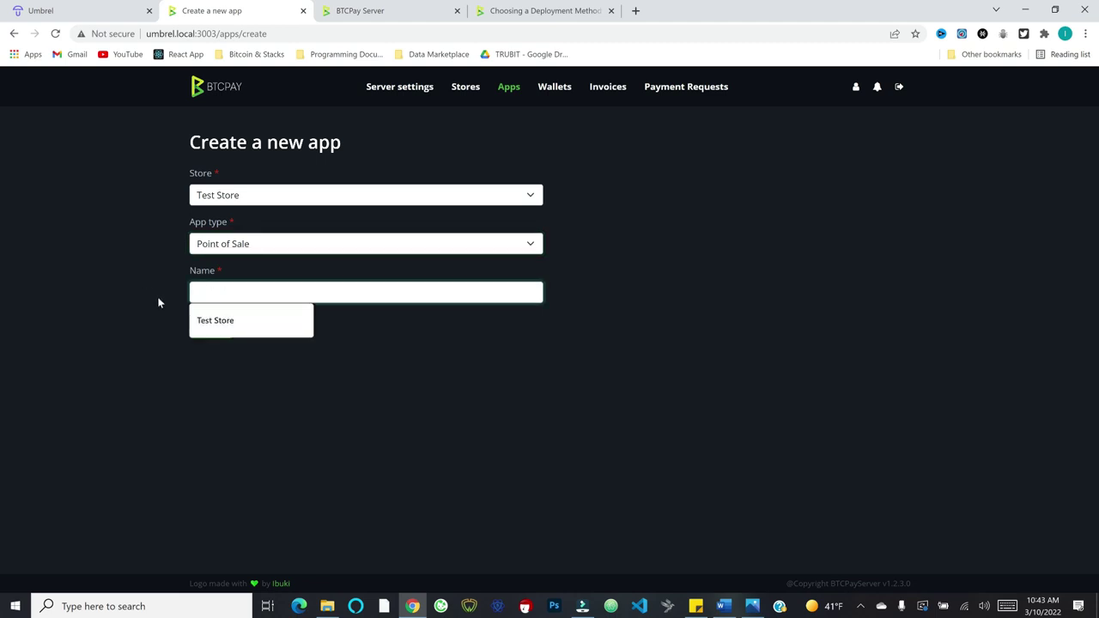
type("Test POS")
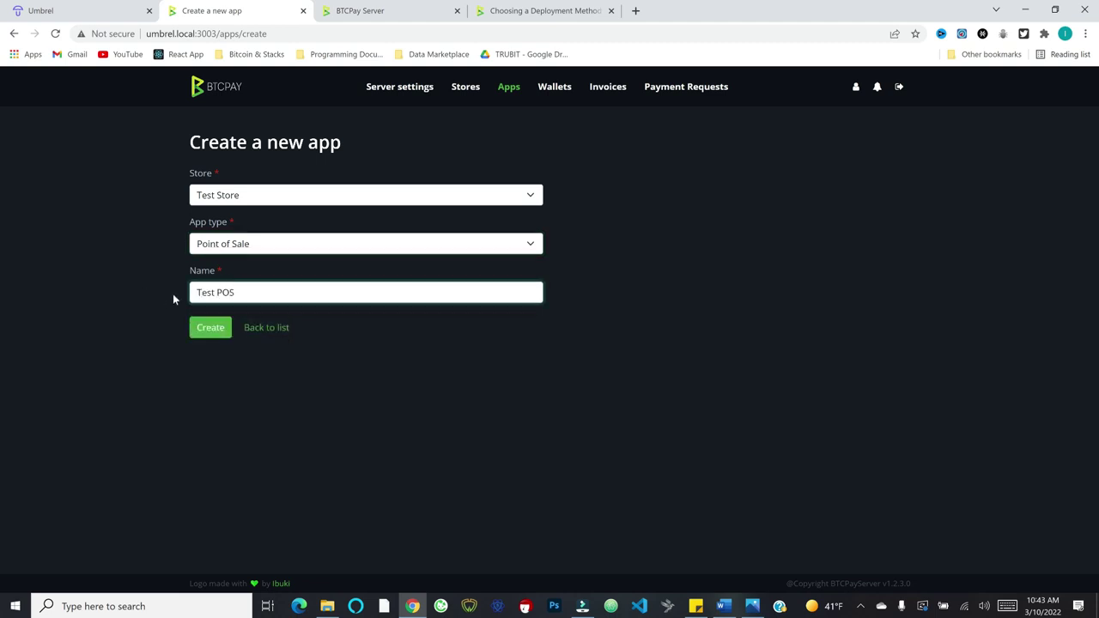
left_click(209, 330)
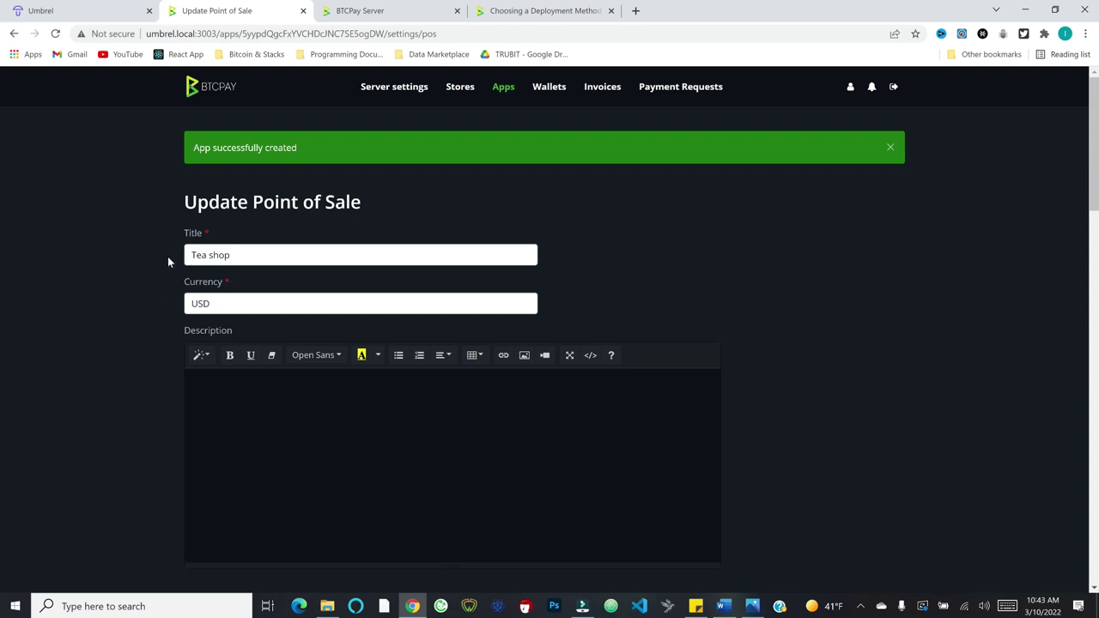
Step: Start a new 'Rager Major Consulting' item, then close the form without saving it
scroll(122, 278, "down", 10)
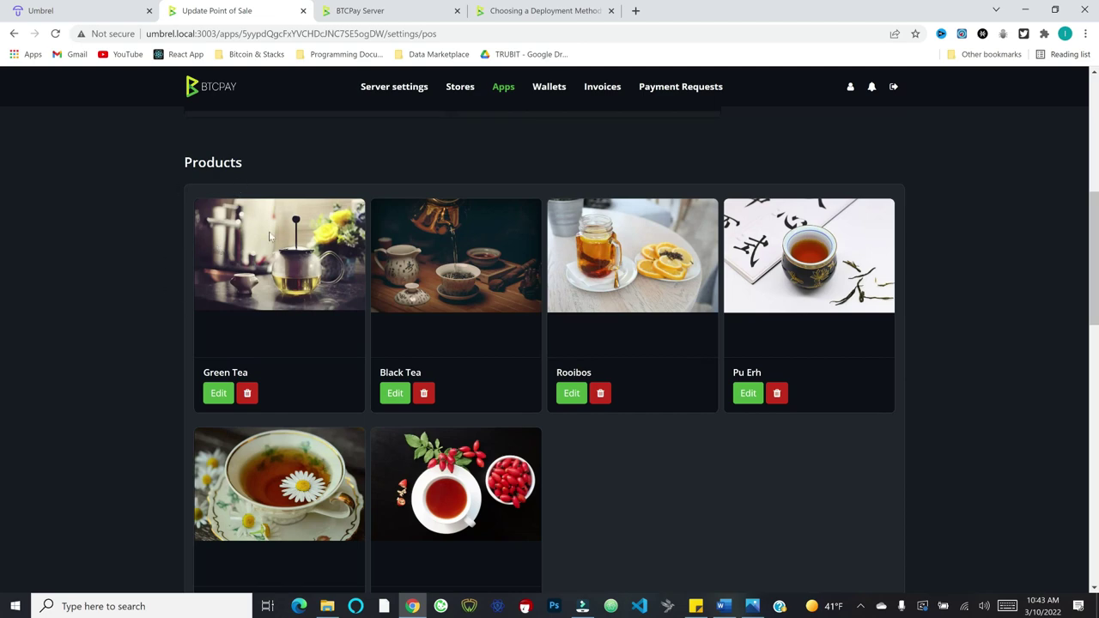
scroll(241, 274, "down", 3)
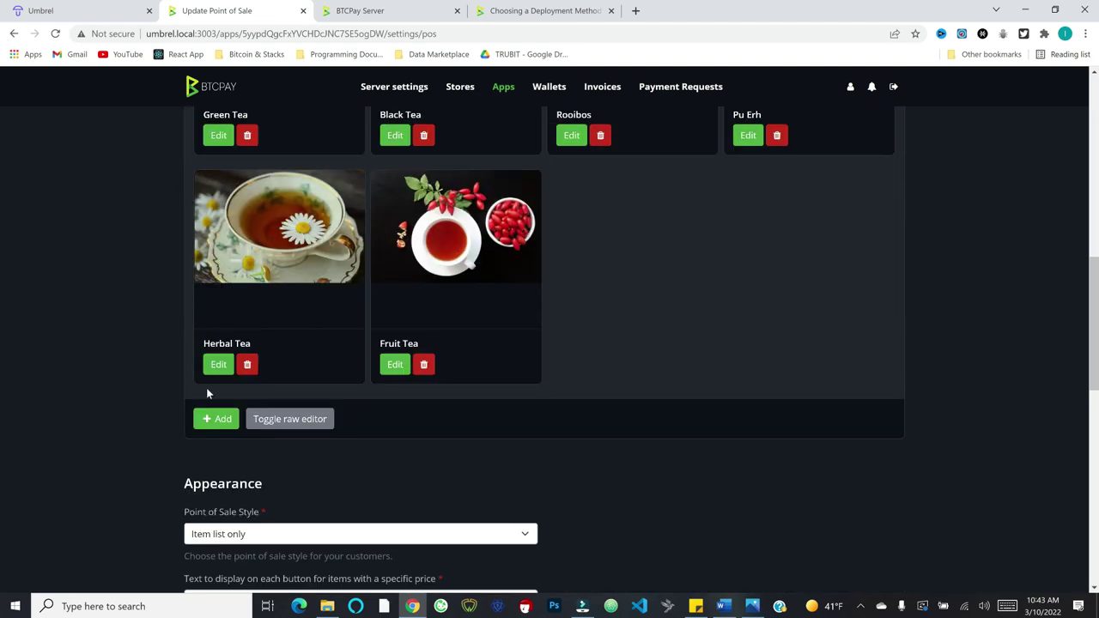
left_click(217, 421)
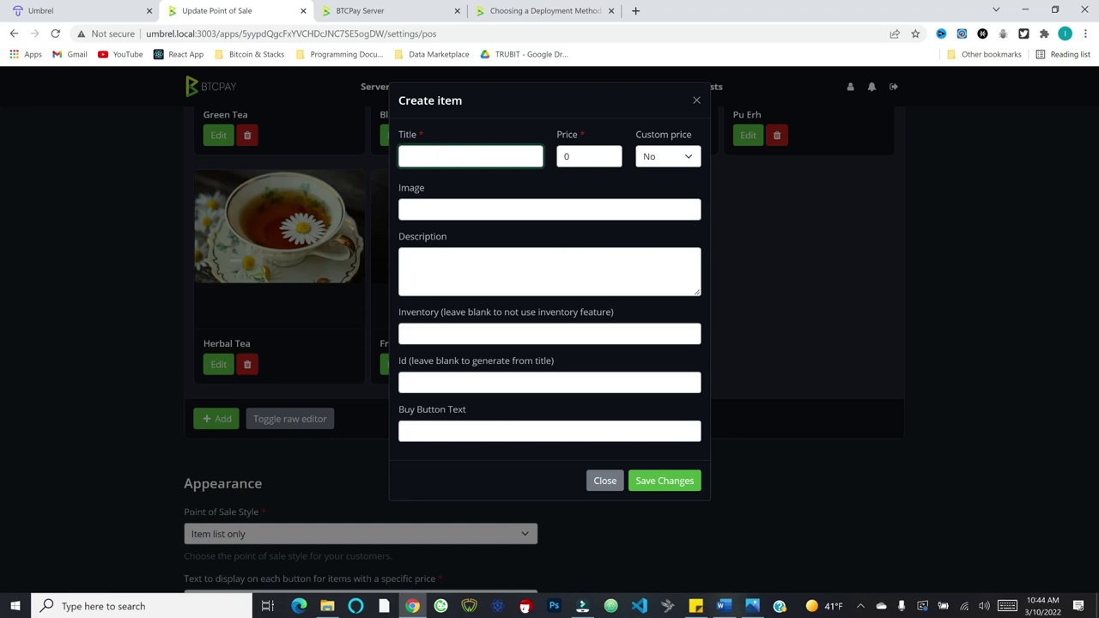
type("Rager Major Consulting")
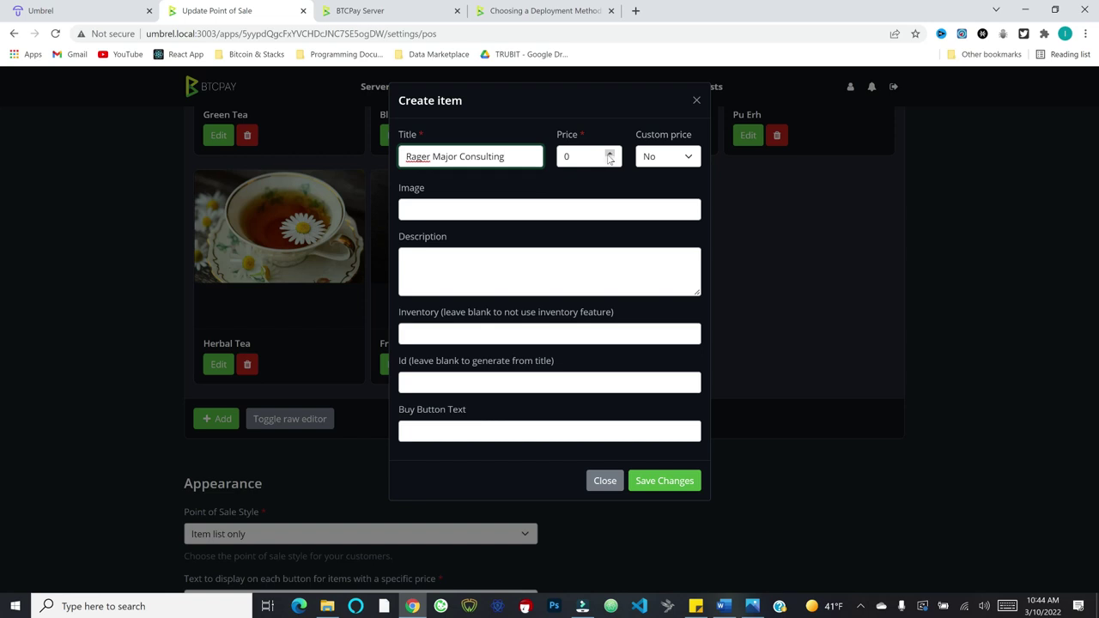
left_click(455, 210)
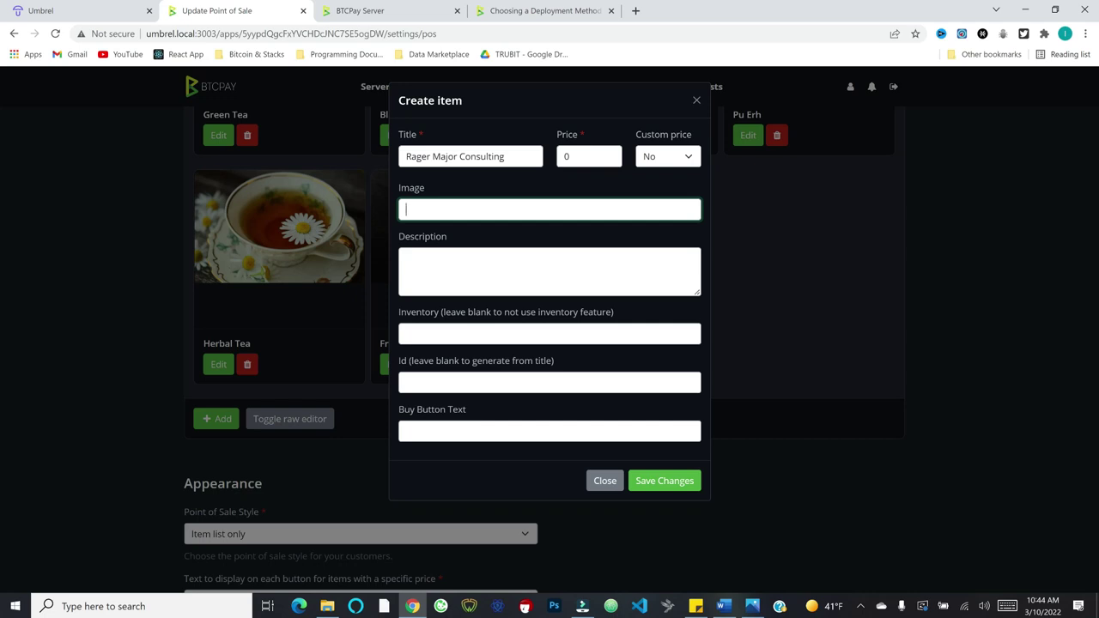
left_click(605, 481)
Step: Expand the iframe and payment-button embed code sections under Additional Options
scroll(153, 294, "down", 2)
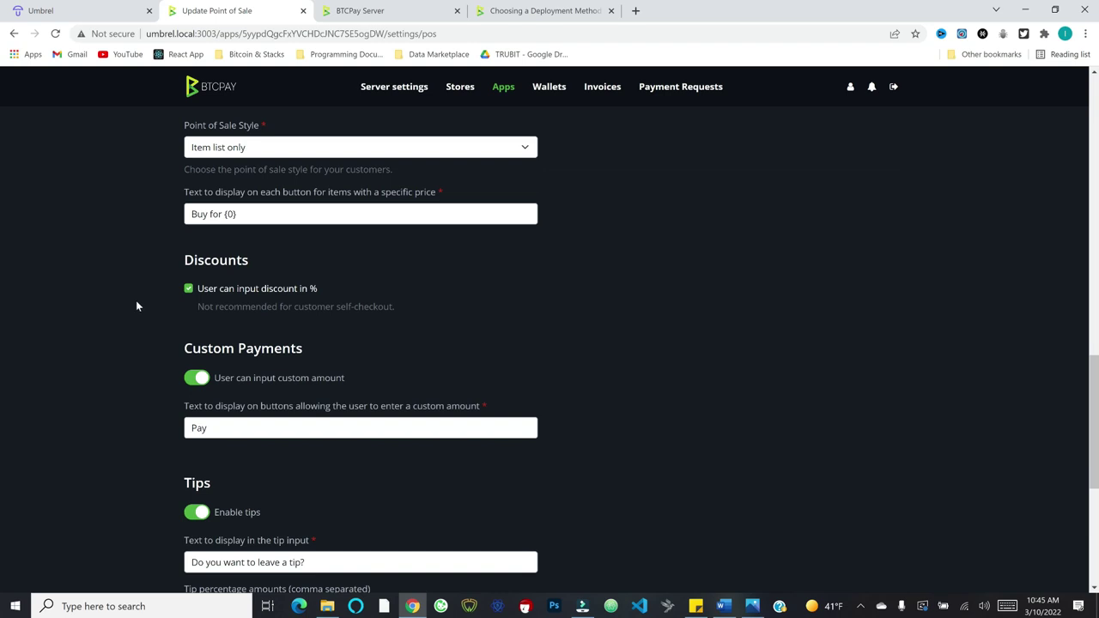
scroll(135, 306, "down", 2)
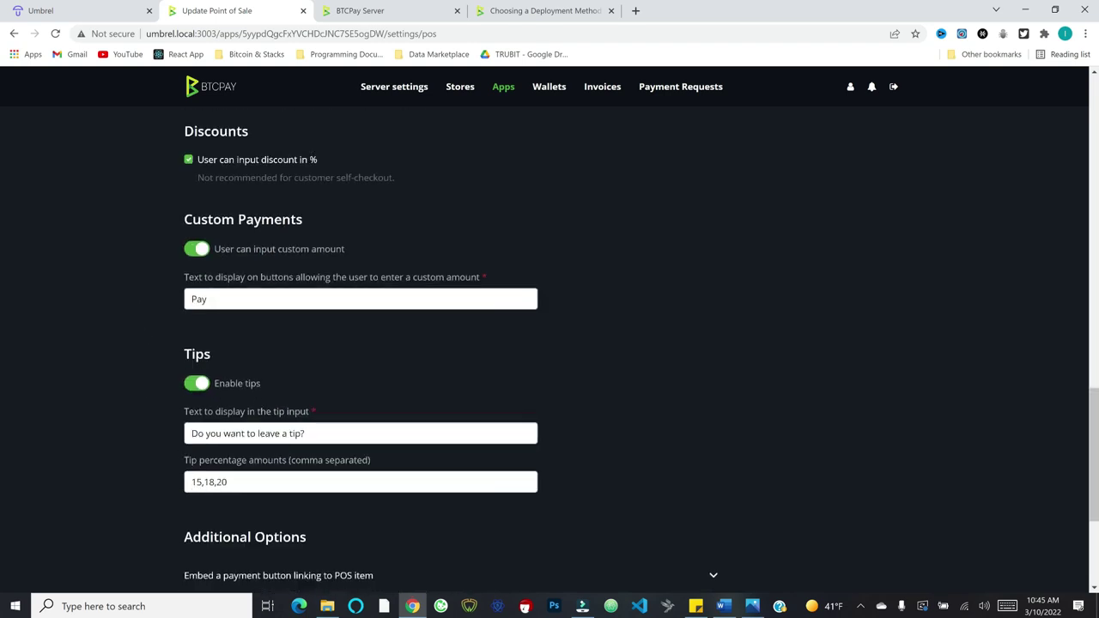
scroll(143, 421, "down", 4)
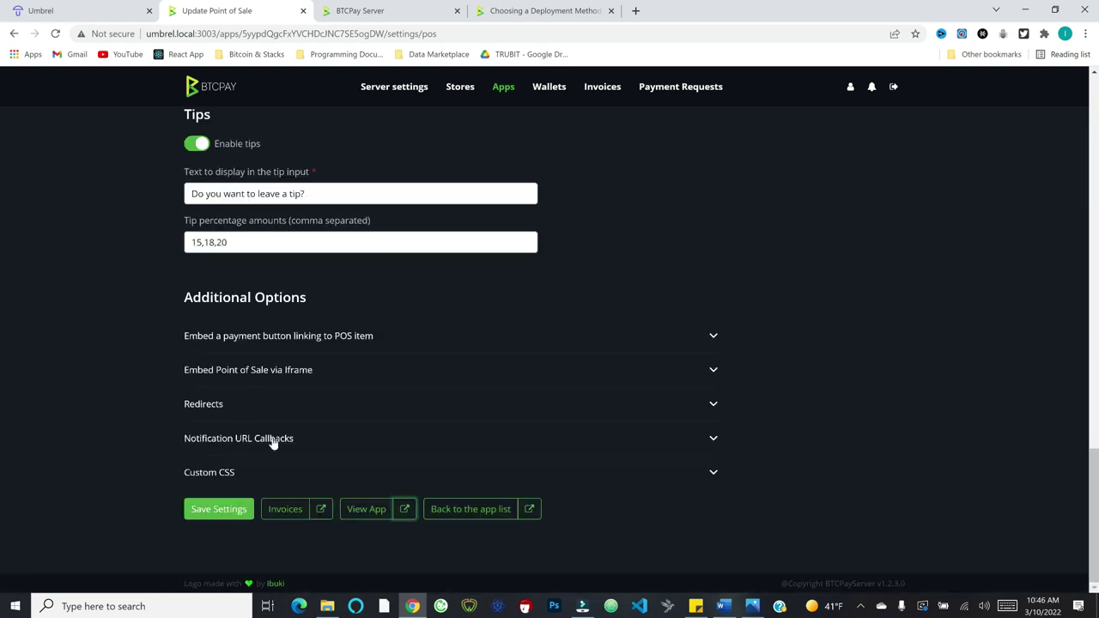
left_click(322, 378)
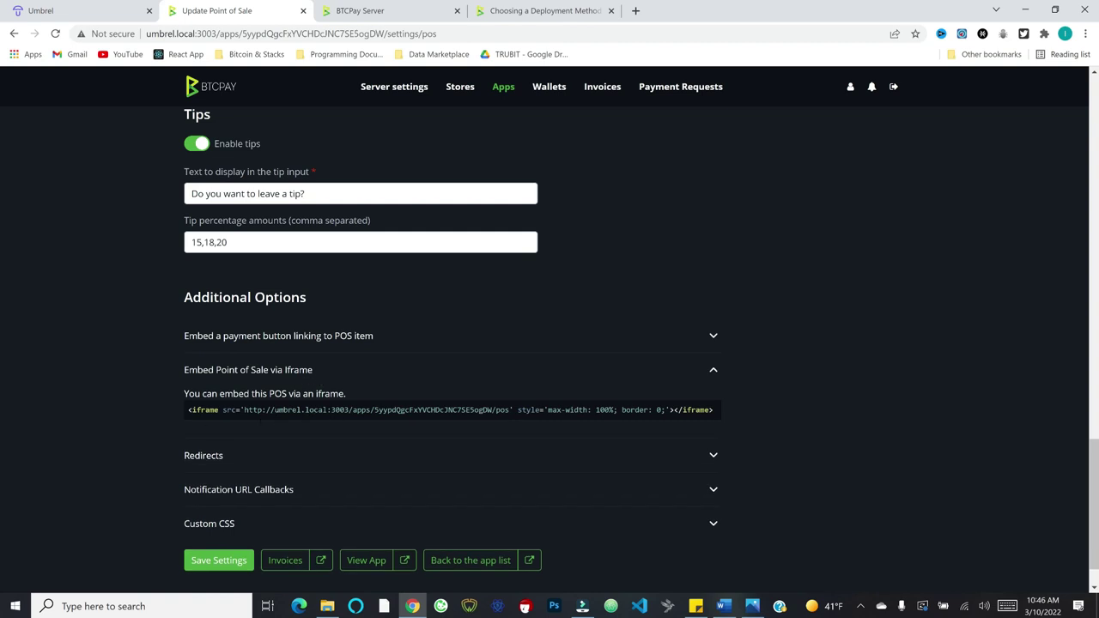
left_click(268, 338)
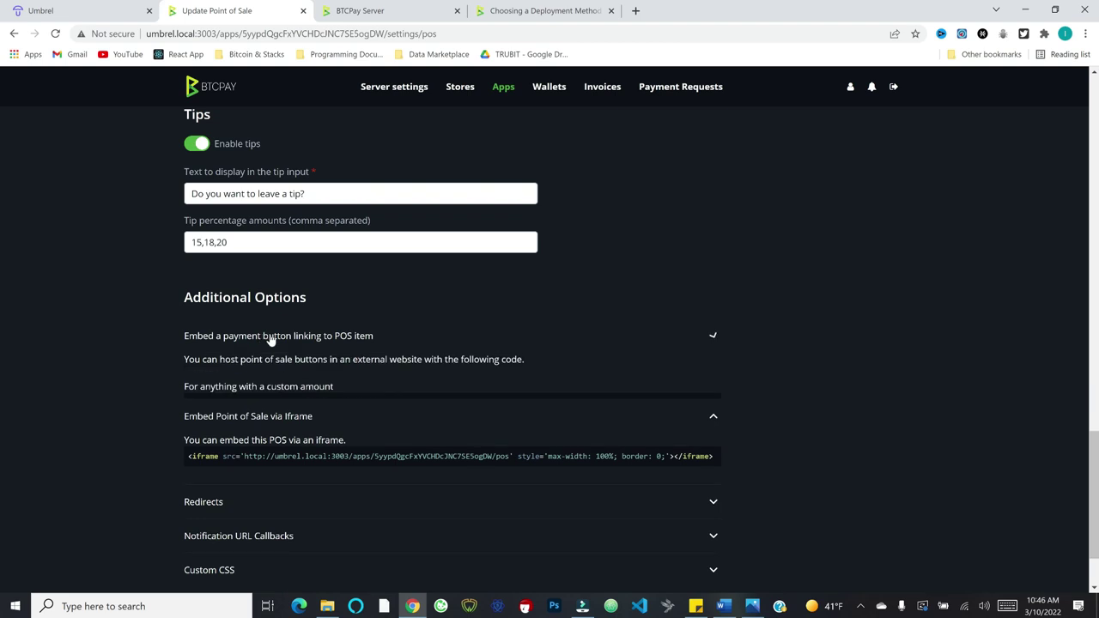
scroll(291, 420, "down", 2)
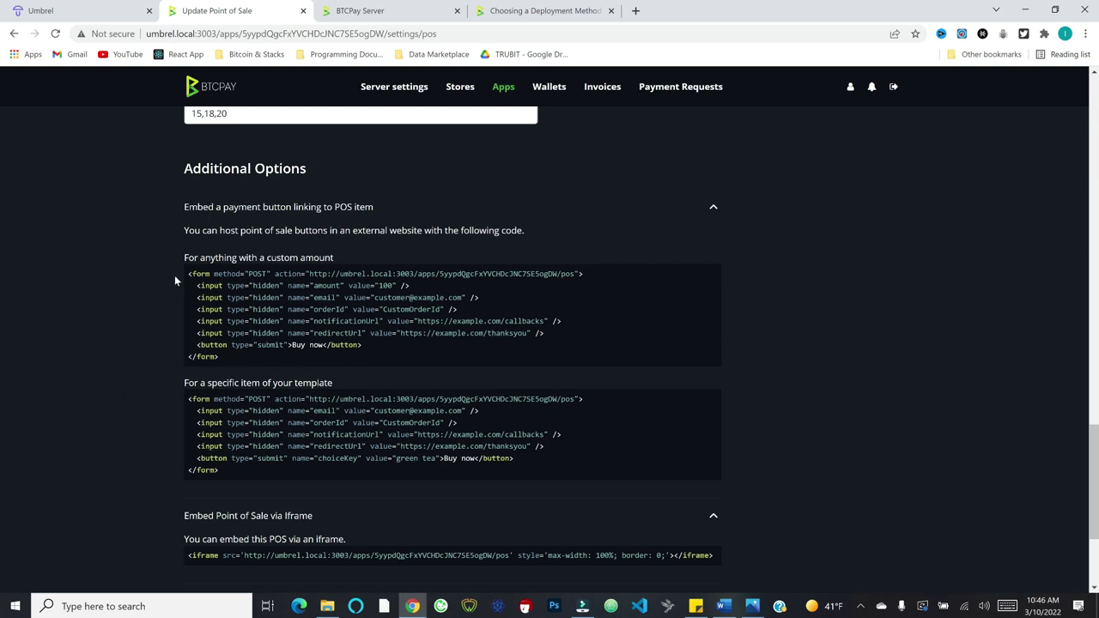
scroll(120, 302, "down", 3)
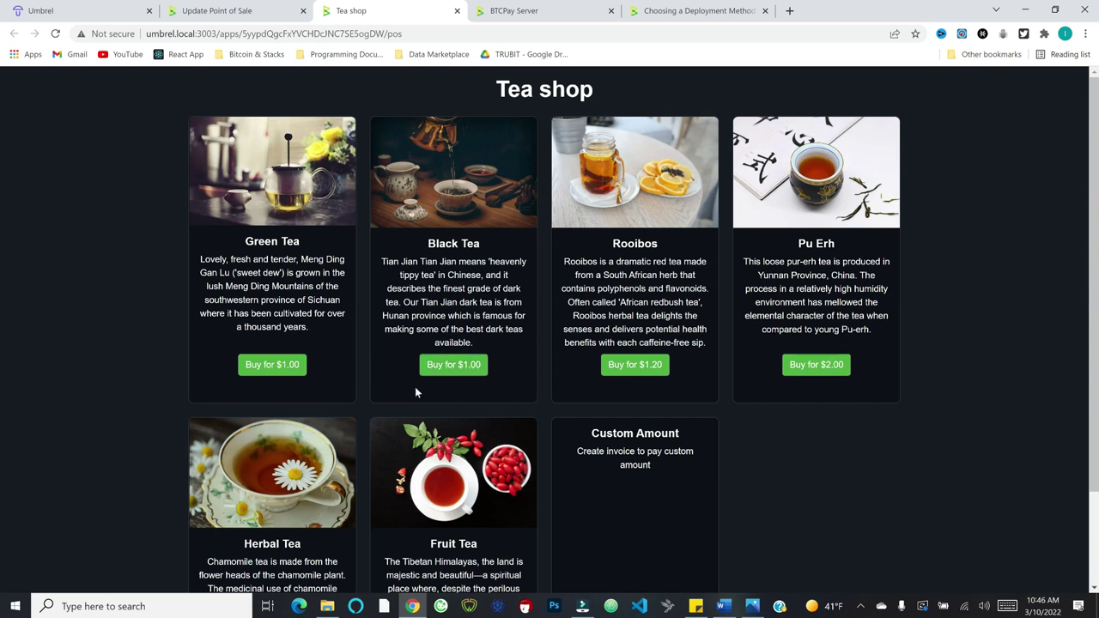
Step: Buy Black Tea for $1.00 to get a 0.00002550 BTC invoice
left_click(443, 367)
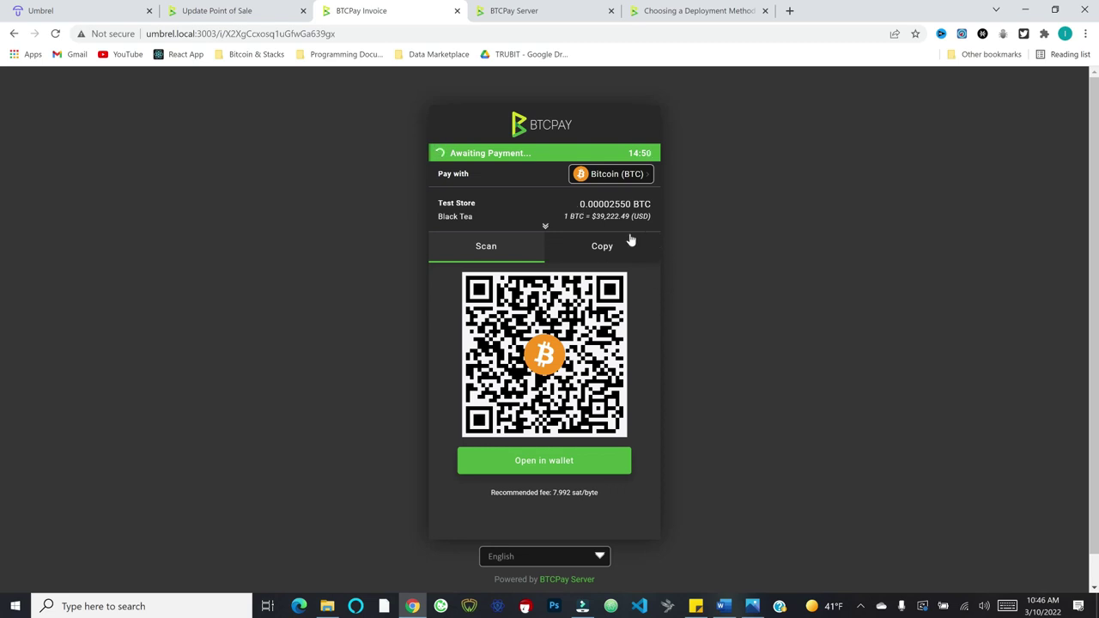
Step: Switch payment to Lightning and back to on-chain Bitcoin, then return to the Tea shop after paying
left_click(636, 175)
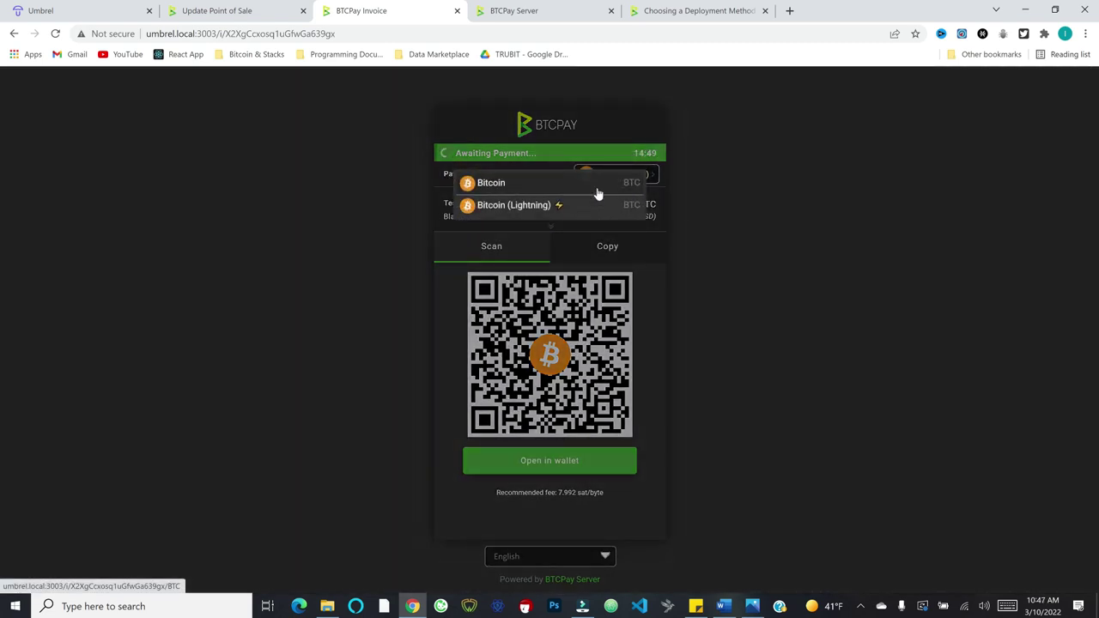
left_click(515, 211)
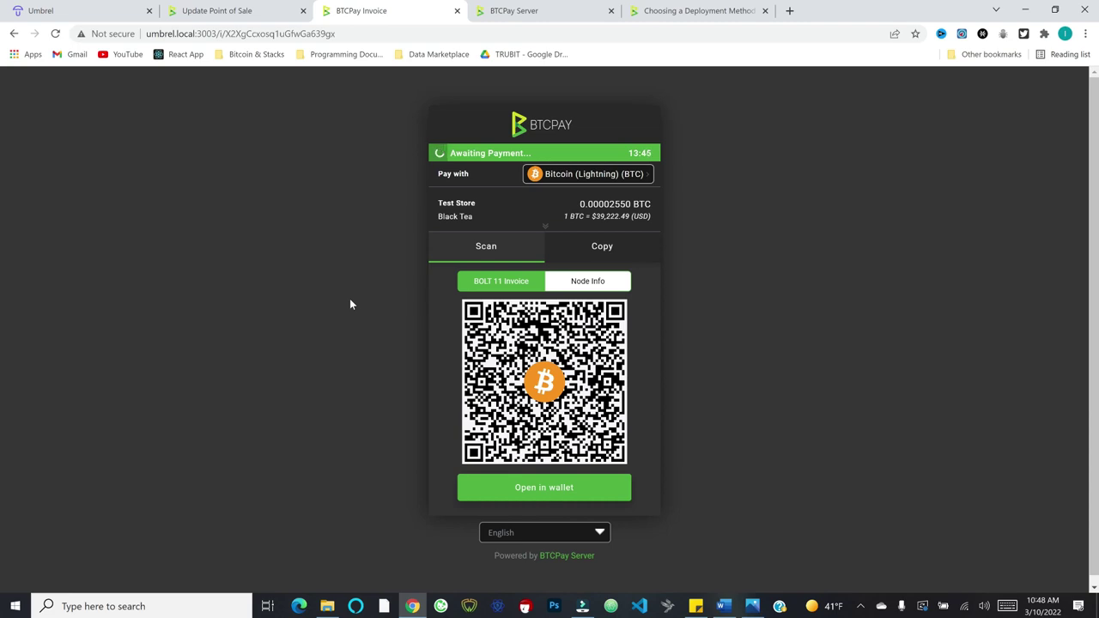
left_click(599, 176)
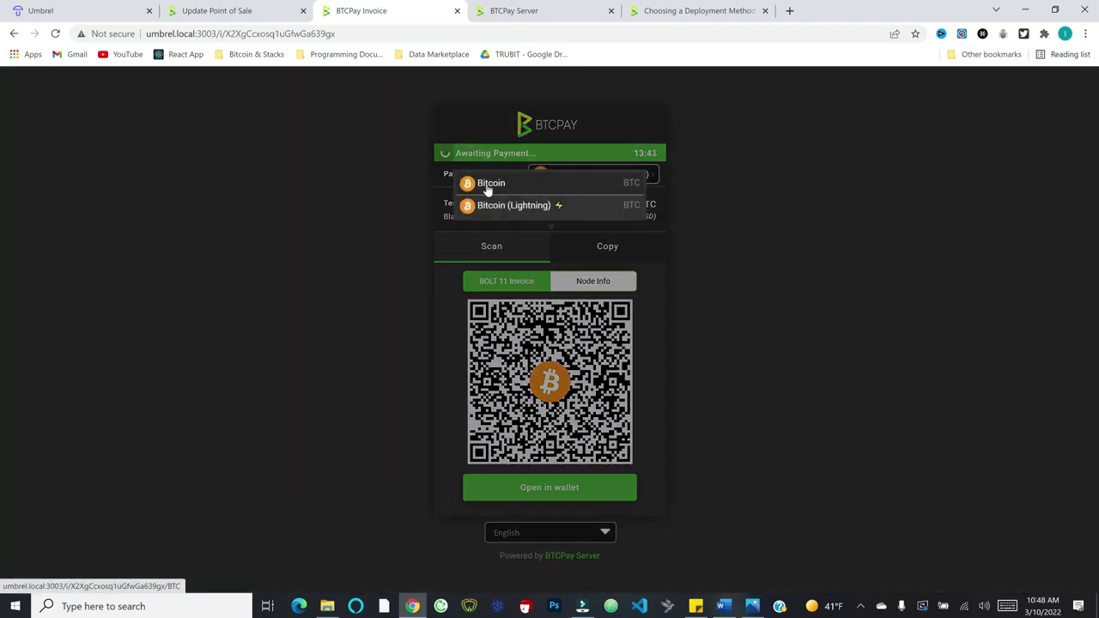
left_click(487, 183)
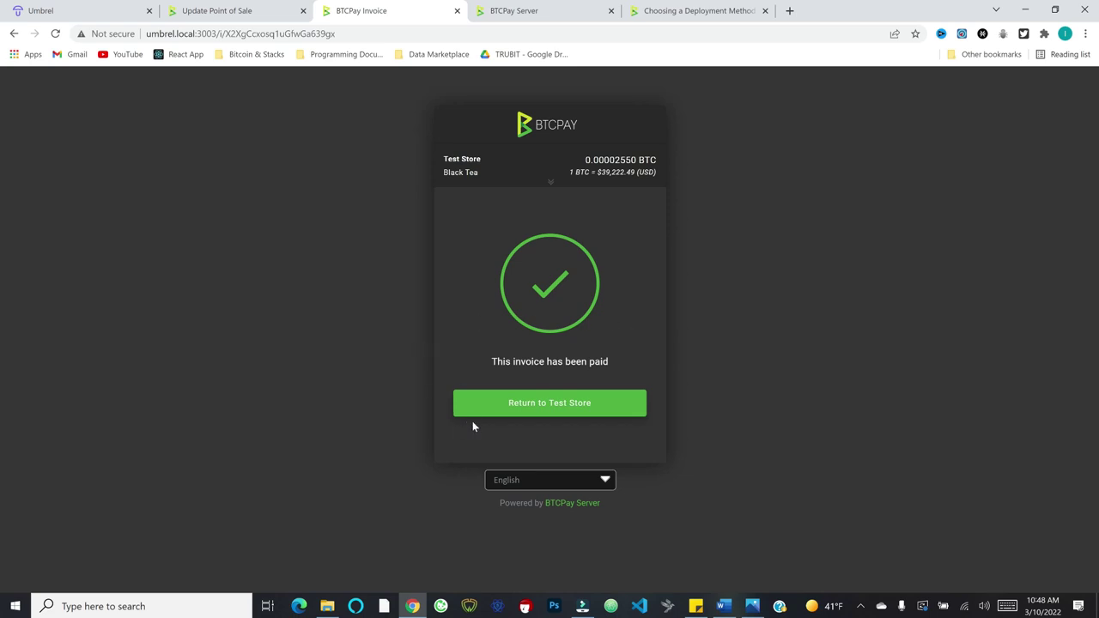
left_click(540, 410)
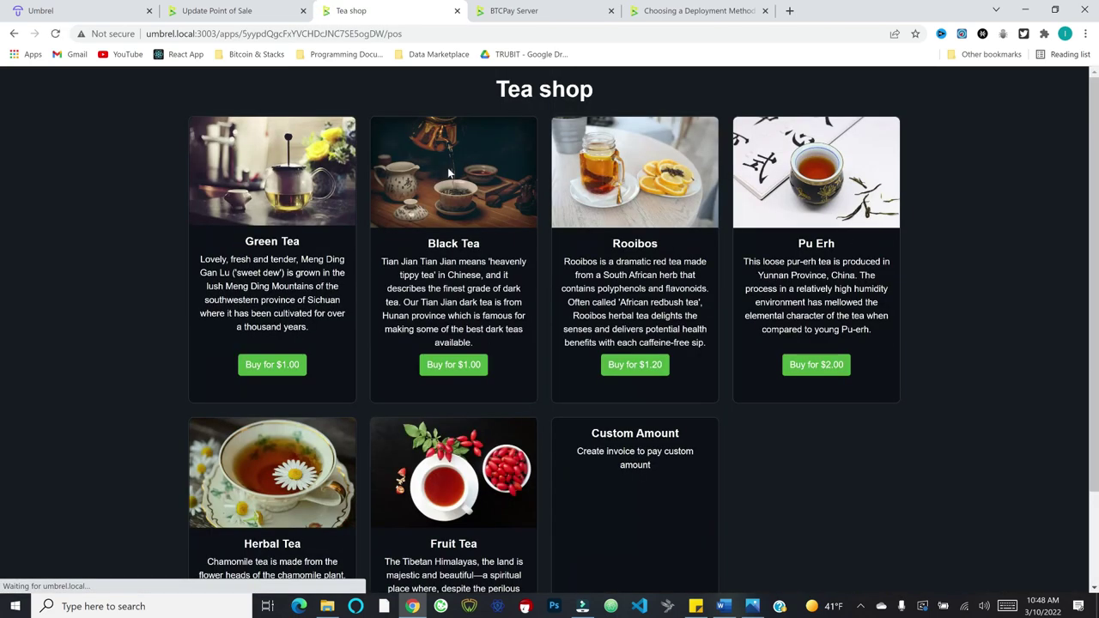
Step: Close the Tea shop tab, review the POS settings, and go to the Wallets page
left_click(457, 11)
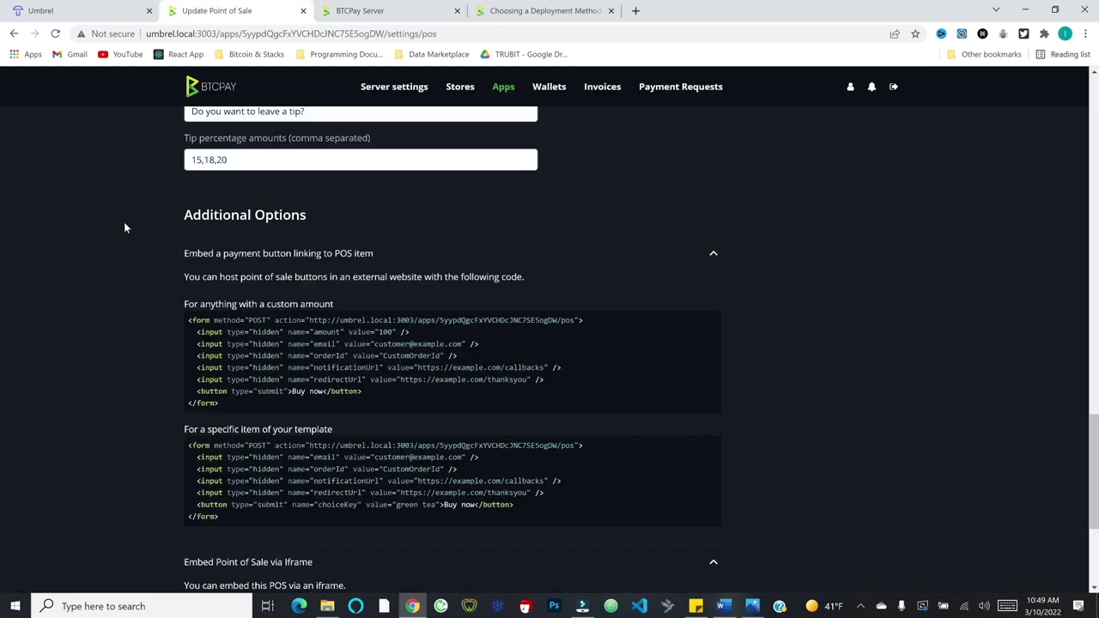
scroll(125, 228, "down", 1)
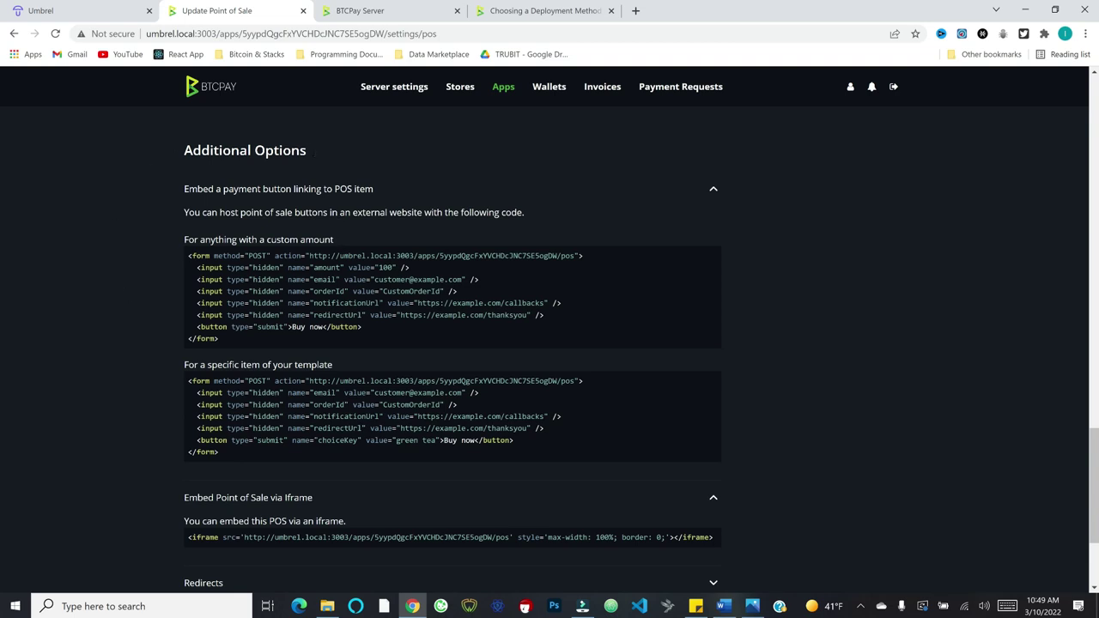
scroll(252, 206, "down", 2)
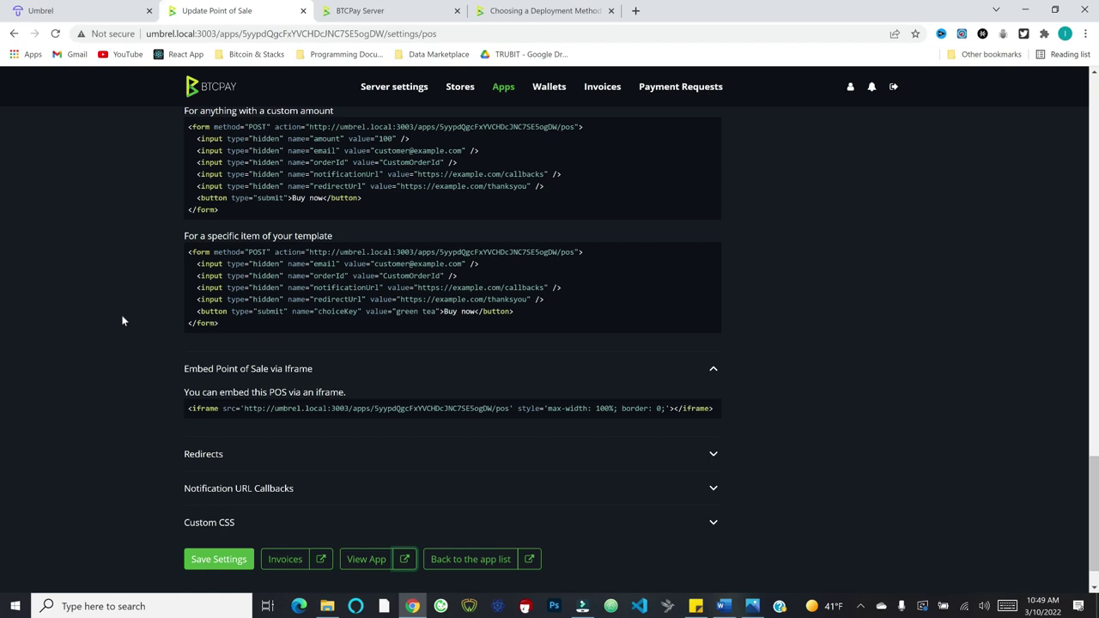
left_click(403, 559)
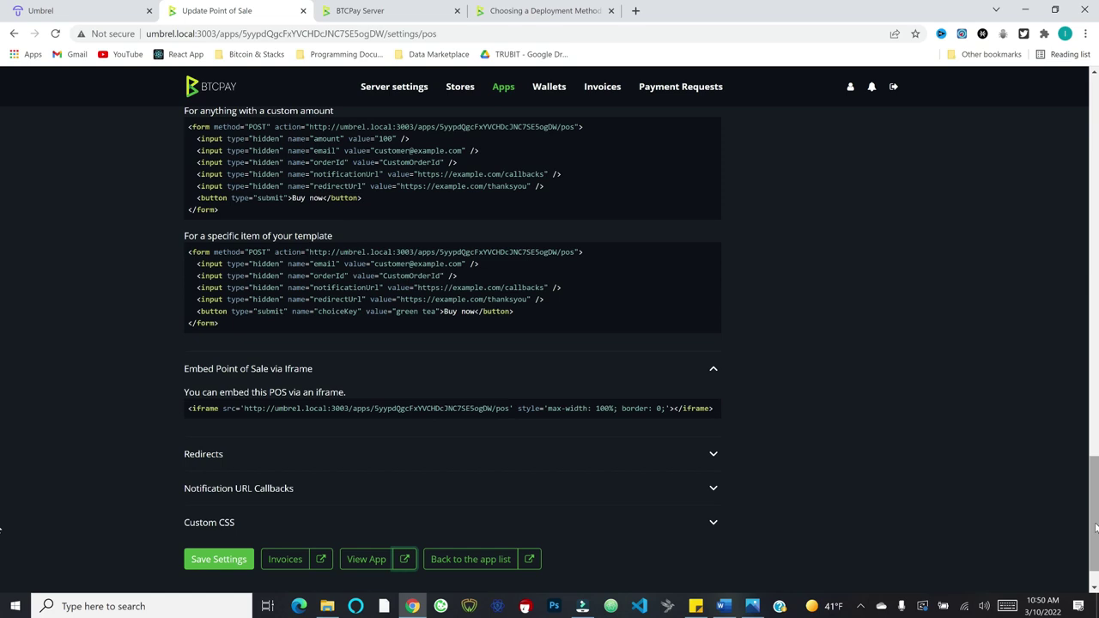
scroll(1096, 527, "up", 15)
left_click(551, 86)
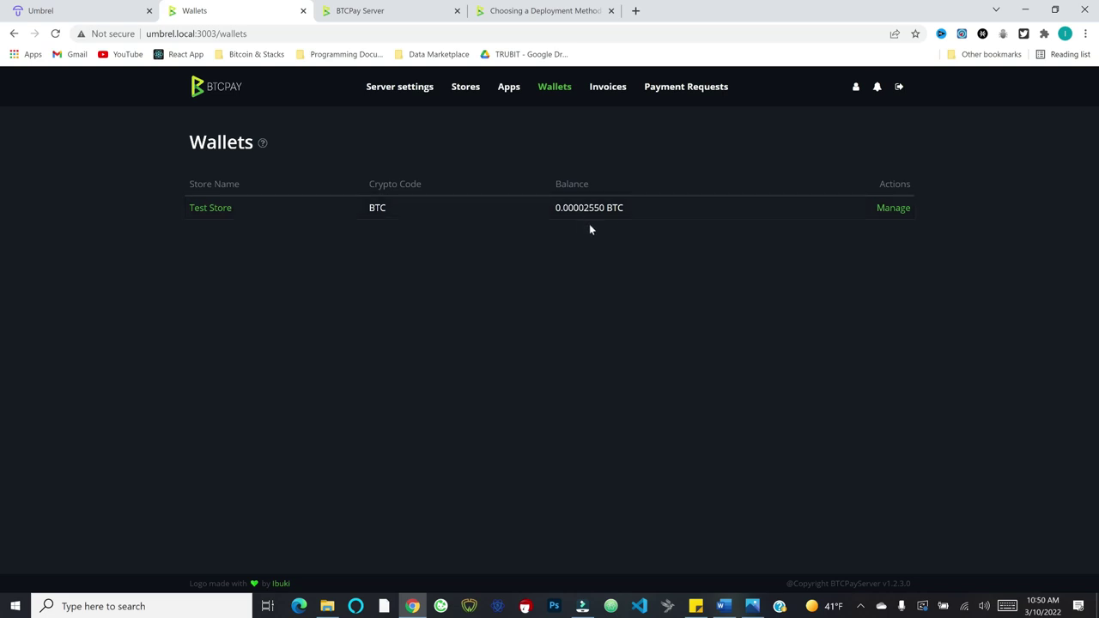
Step: Open Test Store's BTC wallet to see its 0.00002550 BTC transaction
left_click(894, 209)
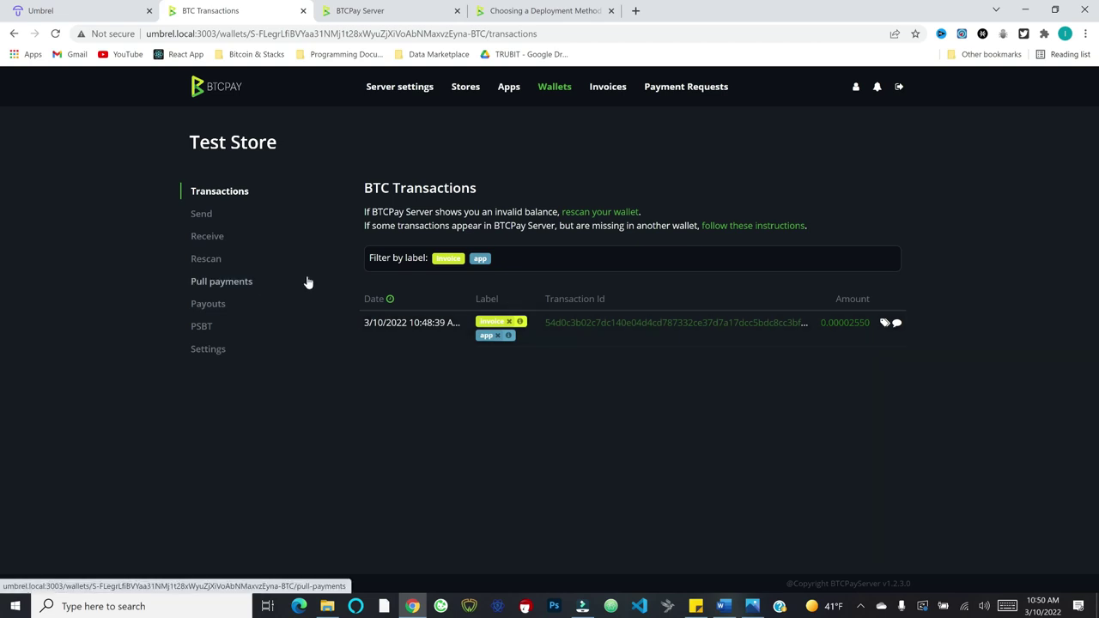
Step: Browse the wallet's Send, Receive and PSBT pages, ending on its Settings page
left_click(204, 220)
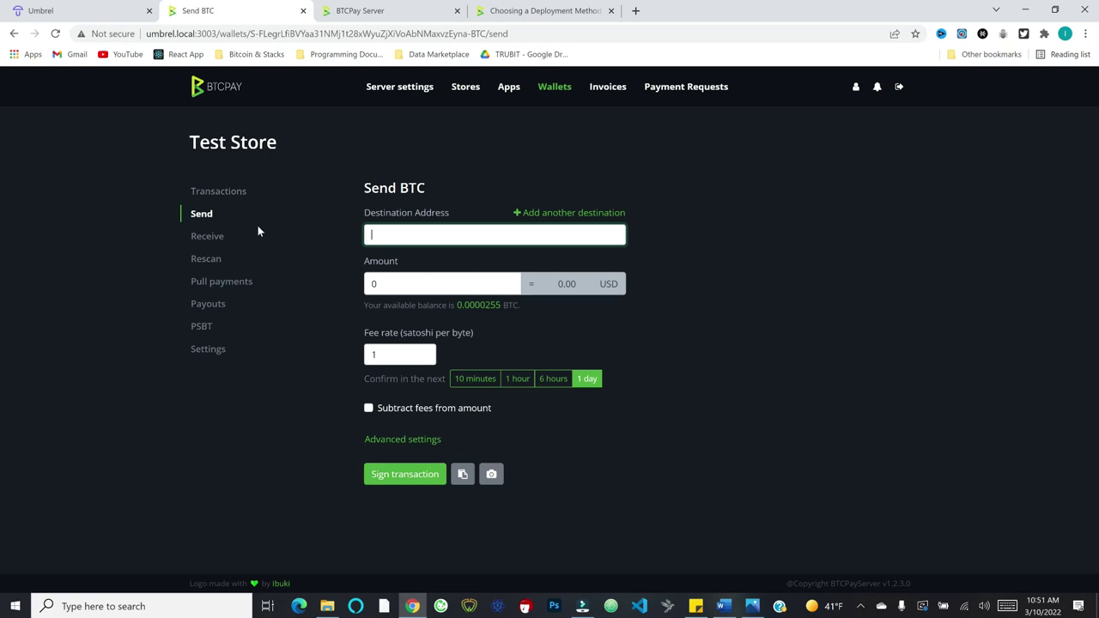
left_click(209, 237)
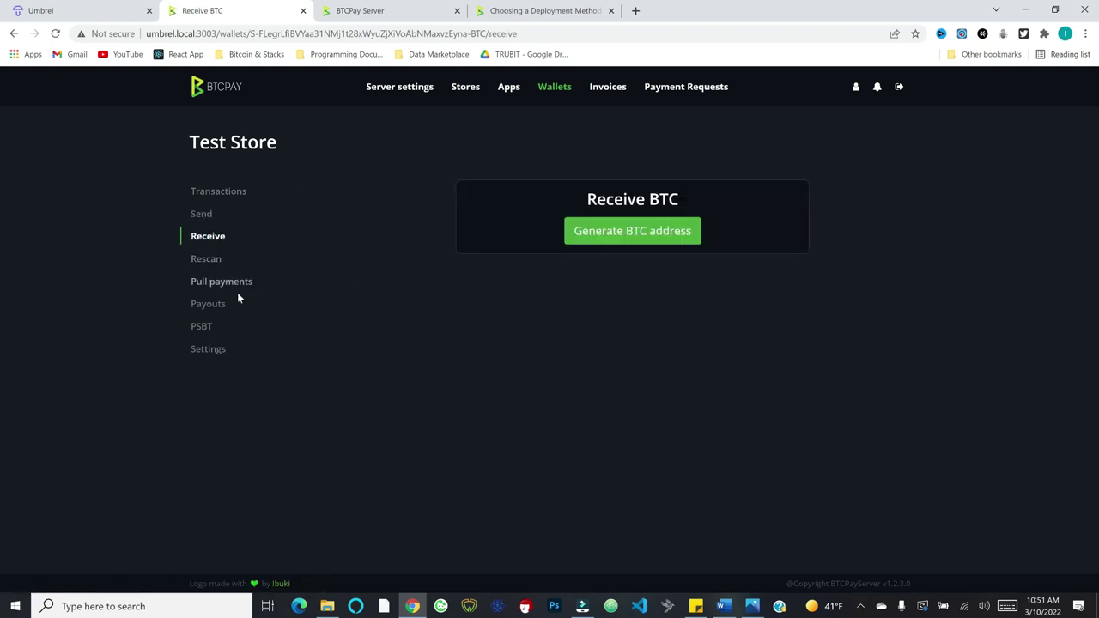
left_click(201, 327)
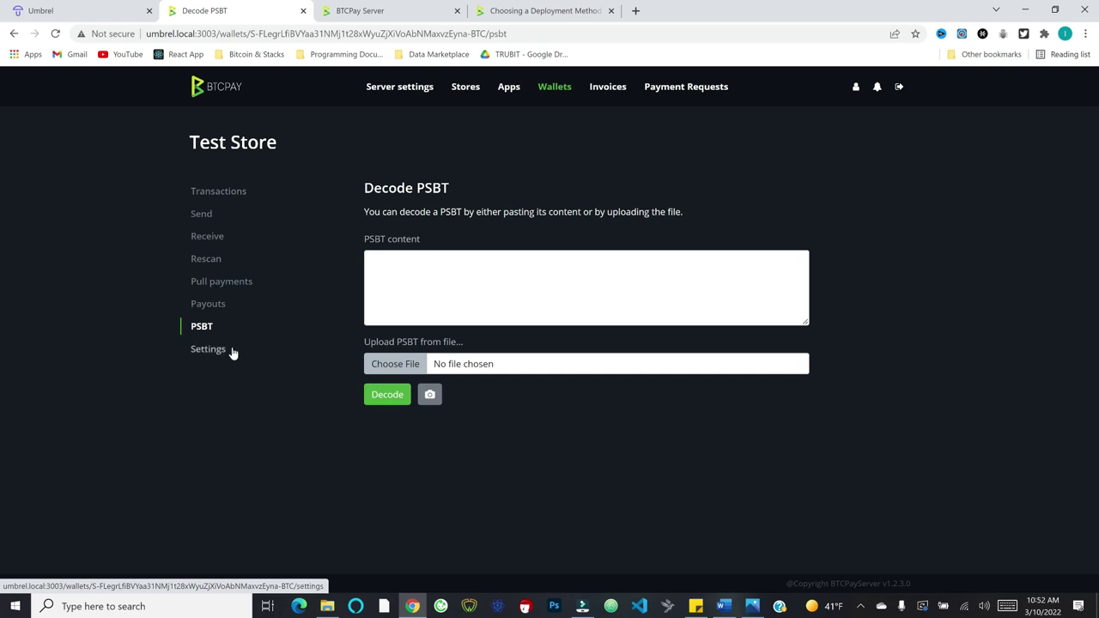
left_click(209, 350)
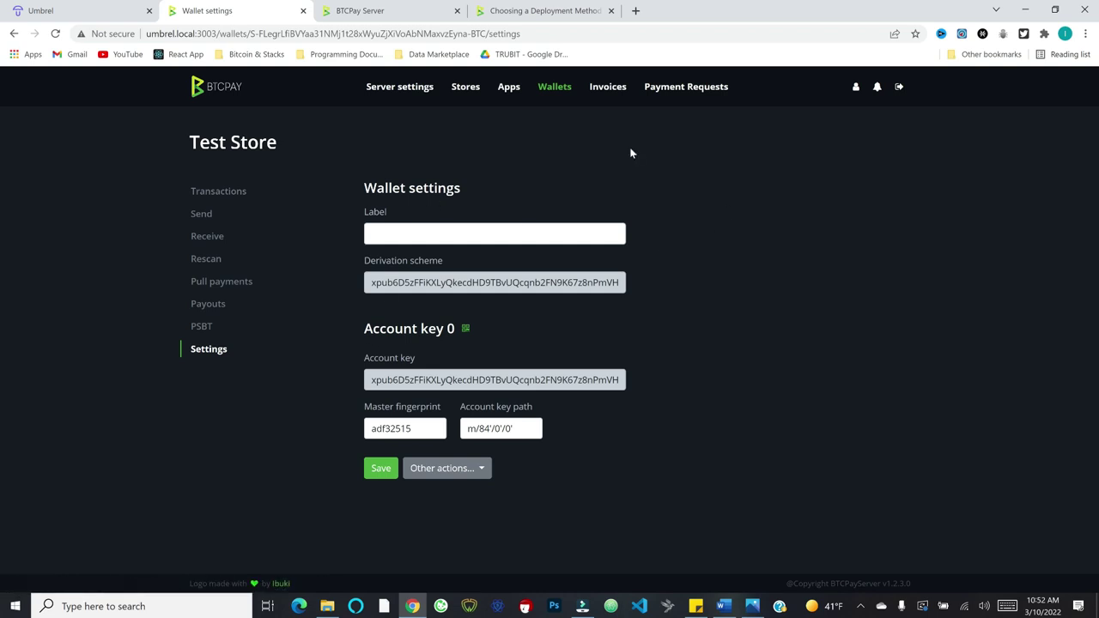
Step: Go to the invoices list and check the Export format options without exporting
left_click(609, 93)
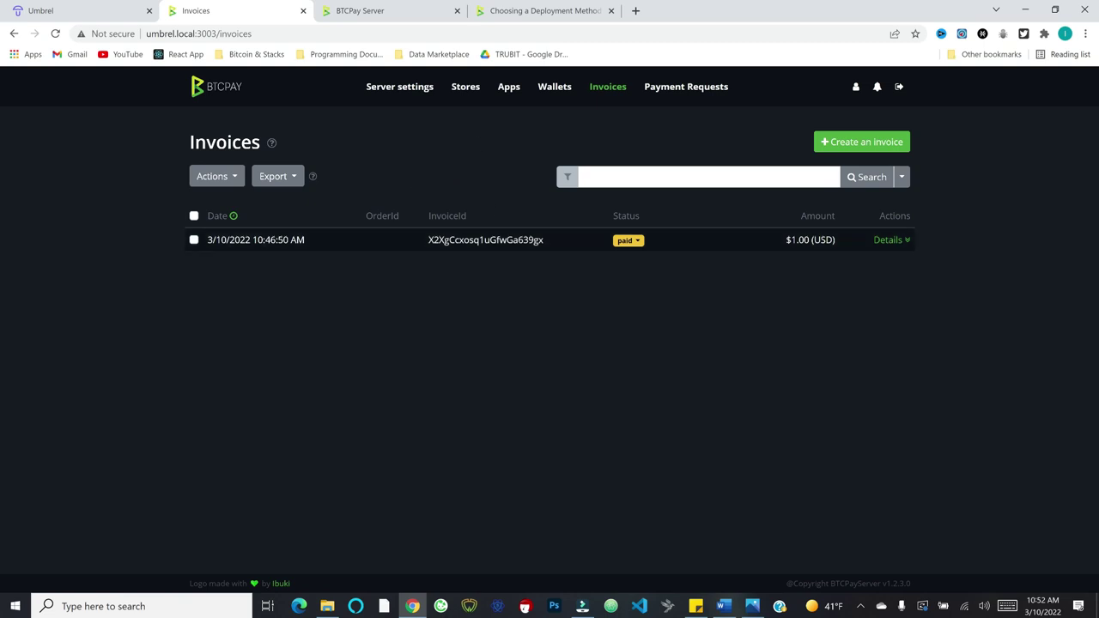
left_click(291, 177)
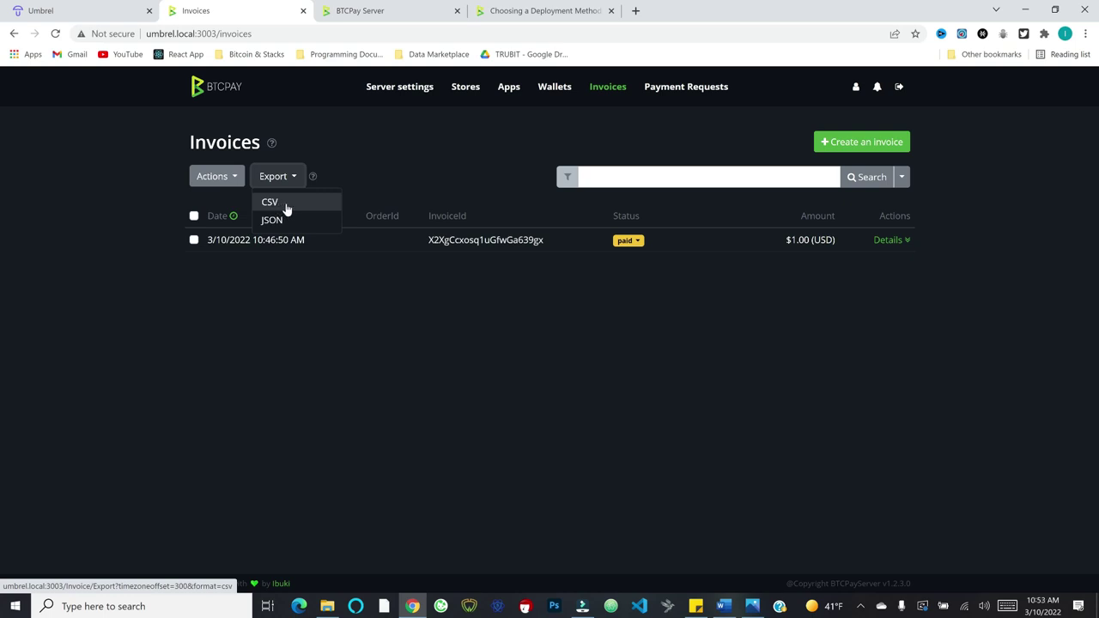
left_click(377, 165)
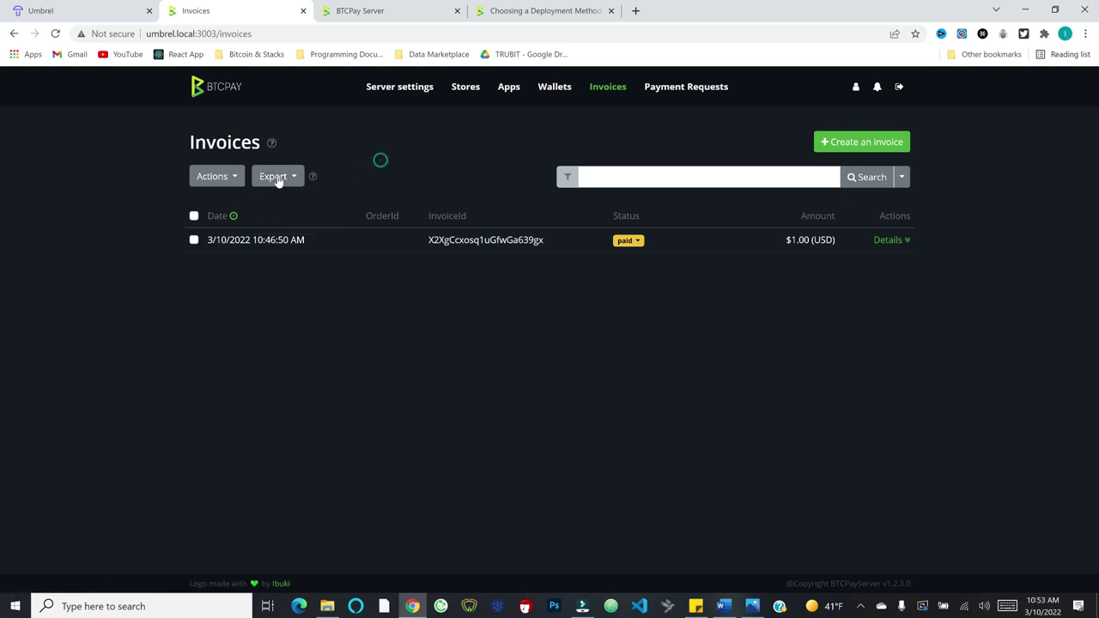
Step: Start a new payment request and glance at the notifications list
left_click(699, 88)
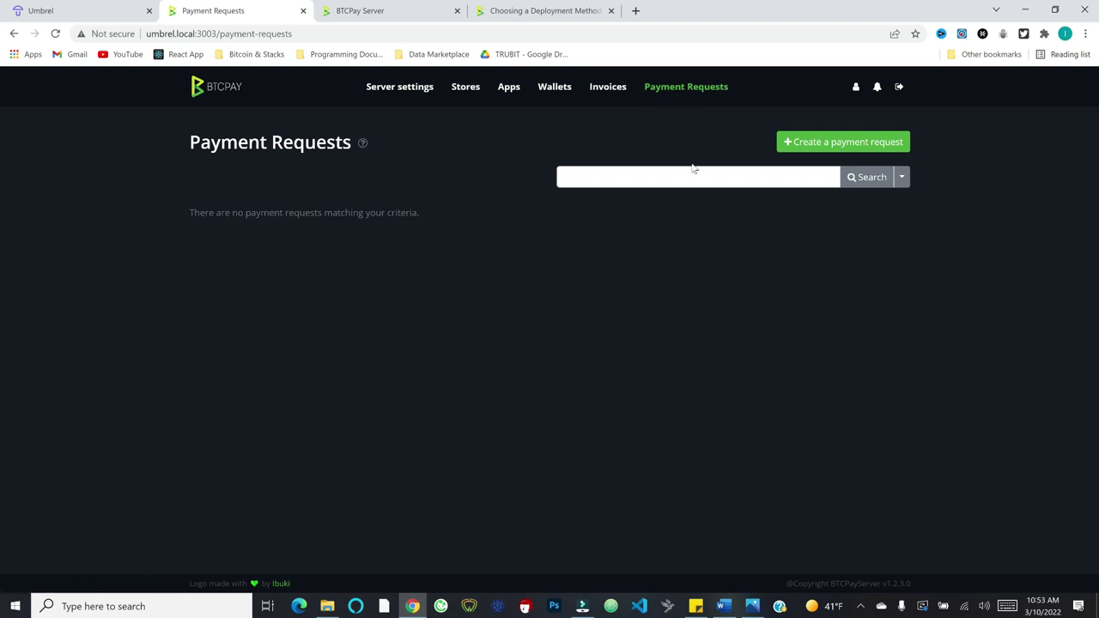
left_click(817, 148)
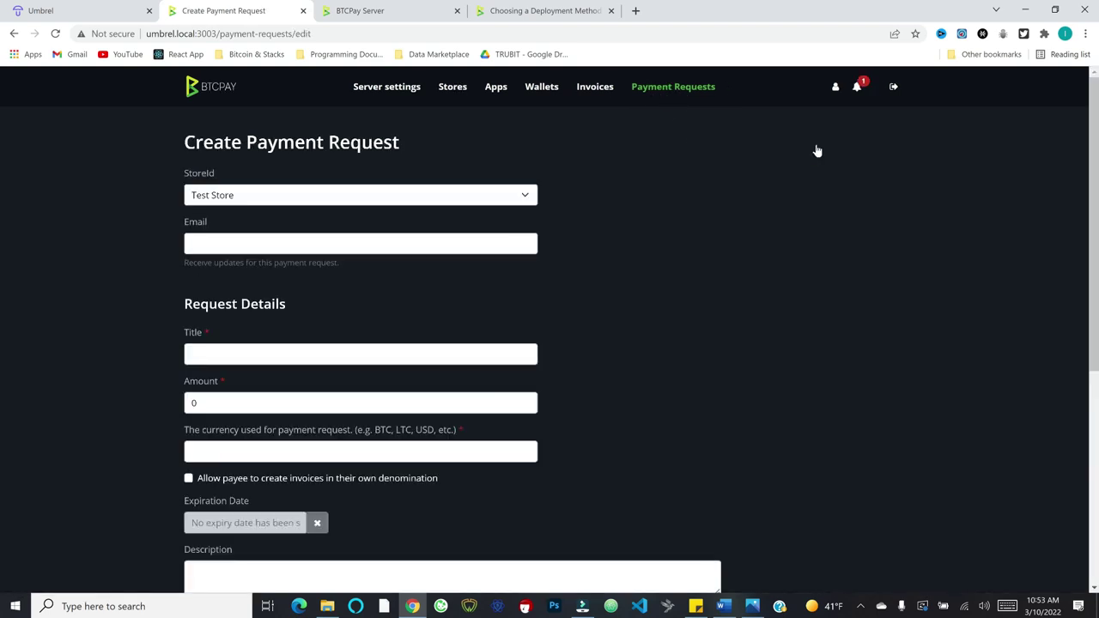
left_click(858, 90)
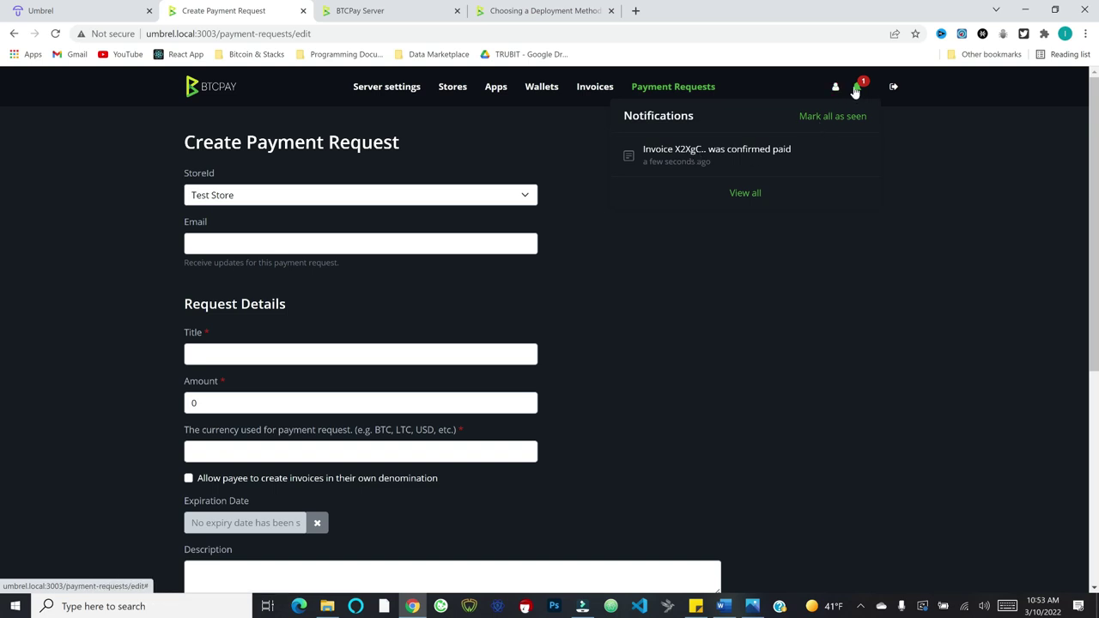
left_click(948, 179)
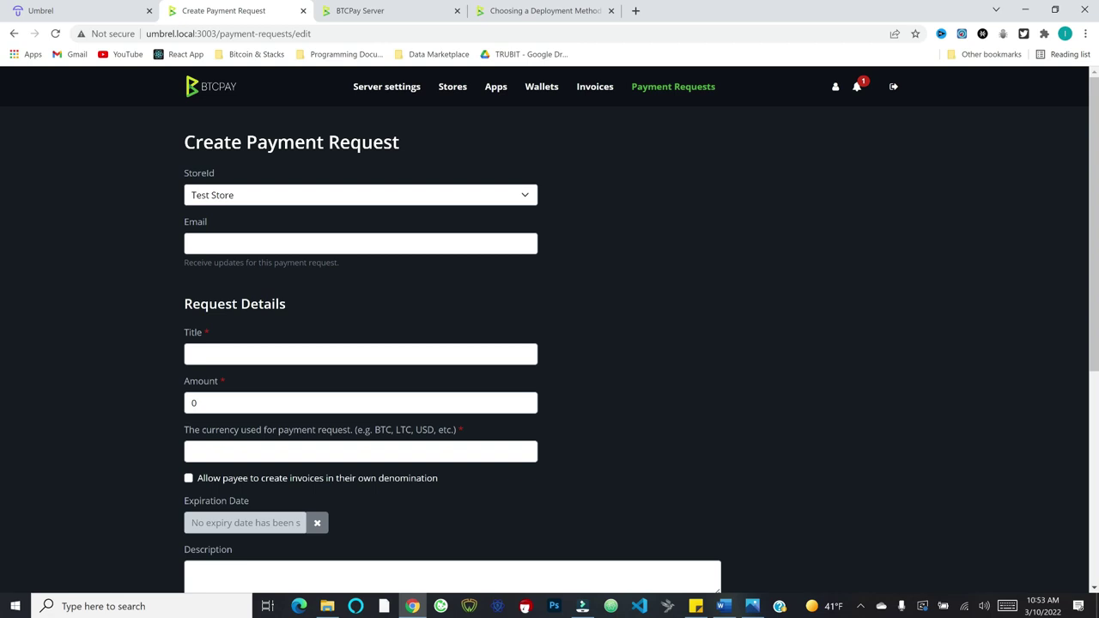
Step: Leave the expiration date unset and allow the payee to create invoices in their own denomination
left_click(148, 519)
scroll(151, 375, "down", 3)
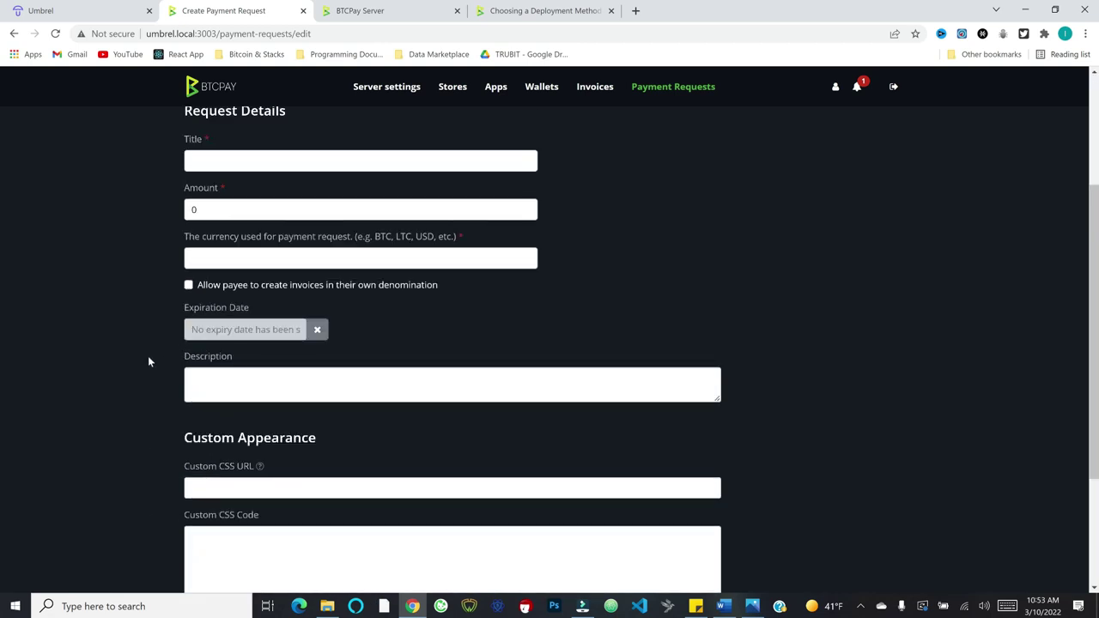
left_click(206, 329)
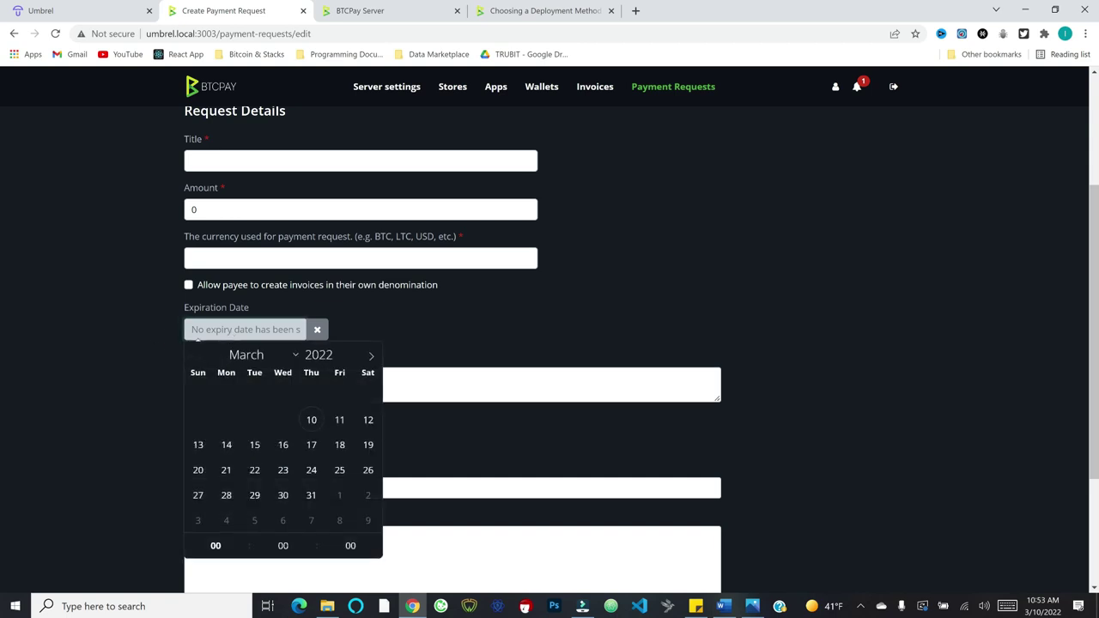
left_click(157, 336)
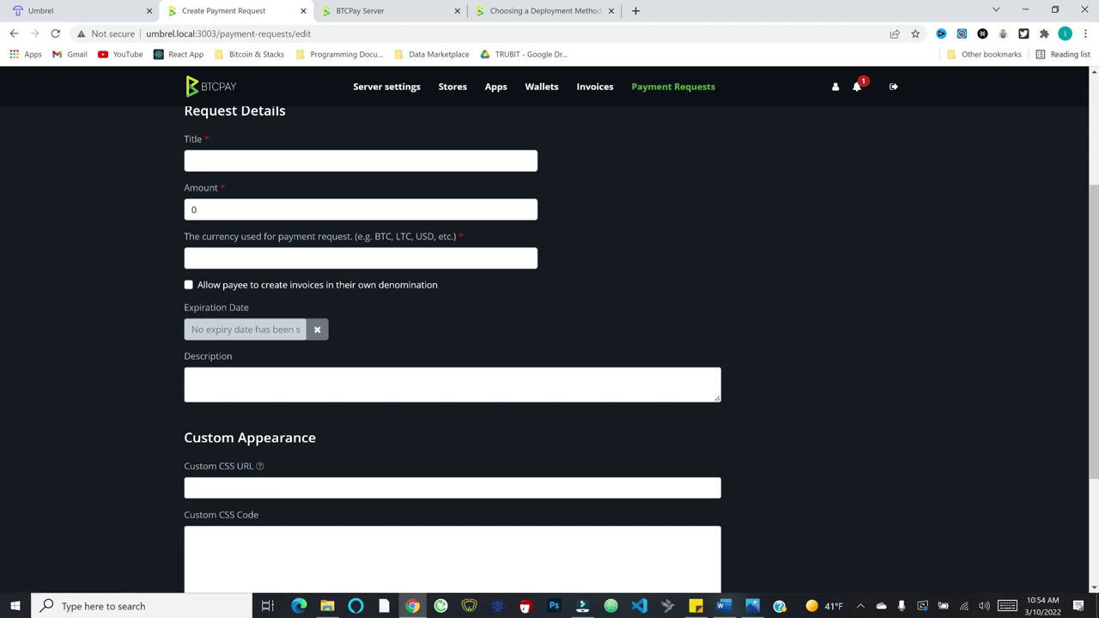
scroll(534, 340, "up", 2)
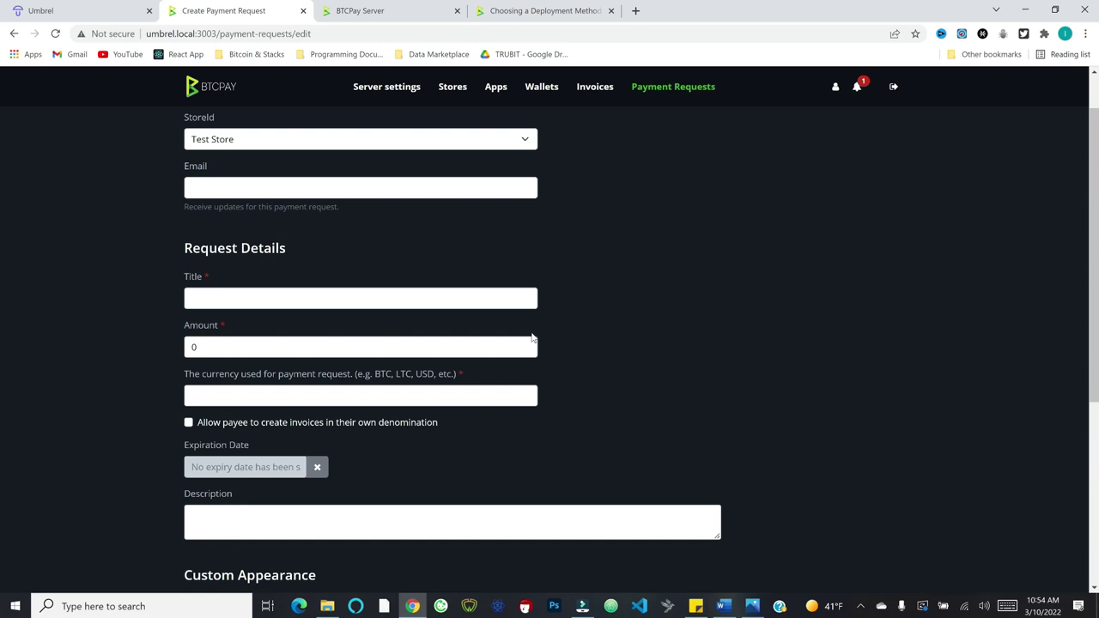
left_click(189, 423)
scroll(496, 429, "up", 1)
Step: Create a Crowdfund app named 'Test Crowdfund' for Test Store
left_click(495, 88)
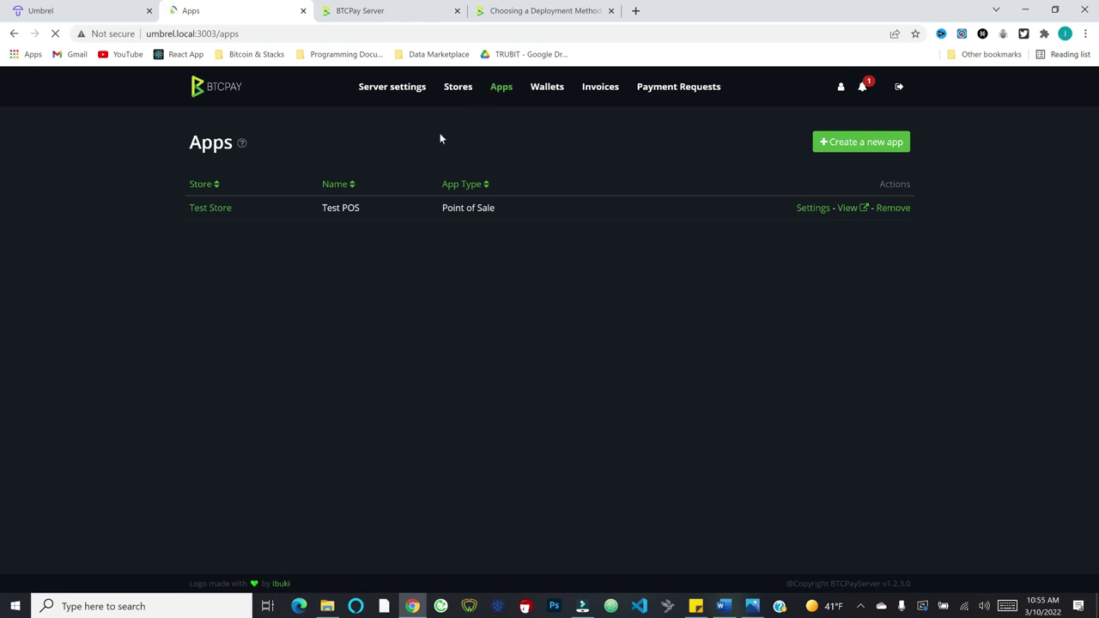
left_click(884, 145)
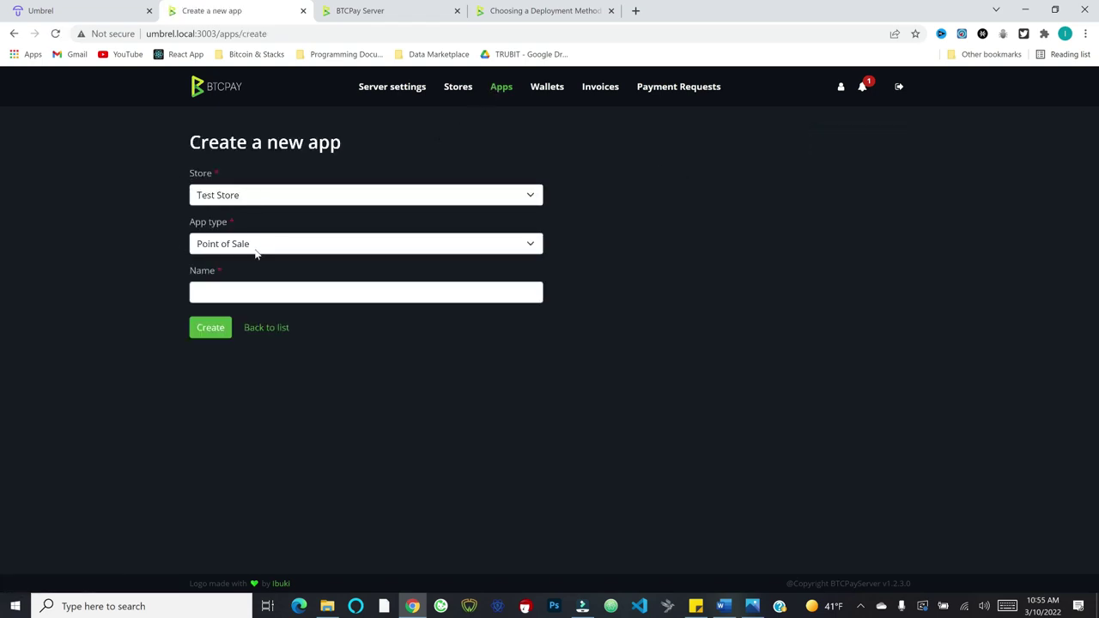
left_click(266, 244)
left_click(239, 275)
left_click(257, 296)
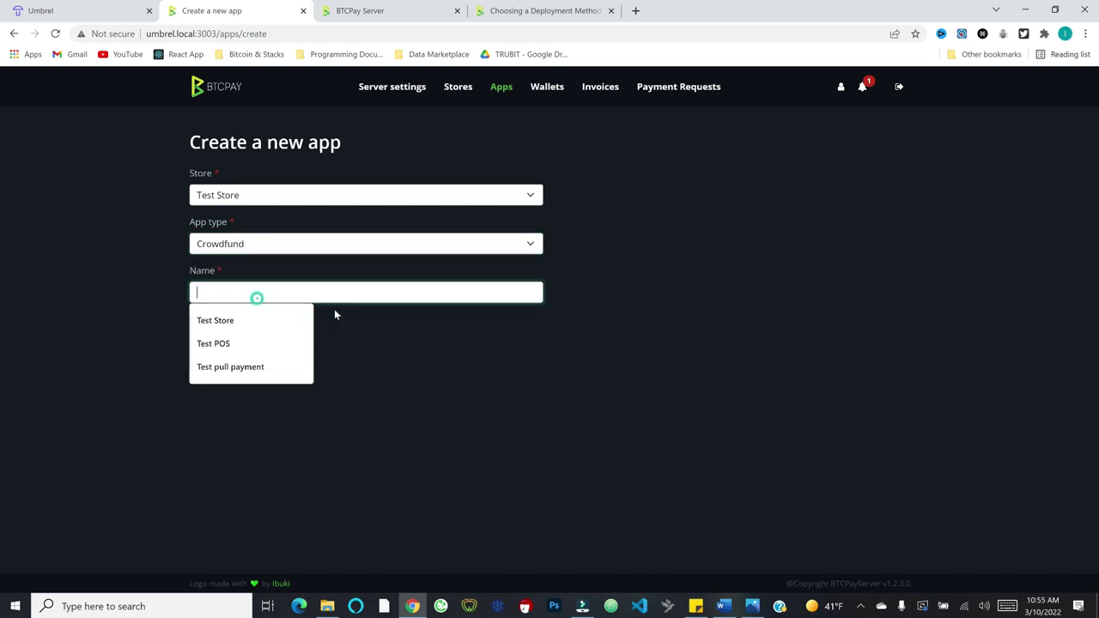
type("Test Cro")
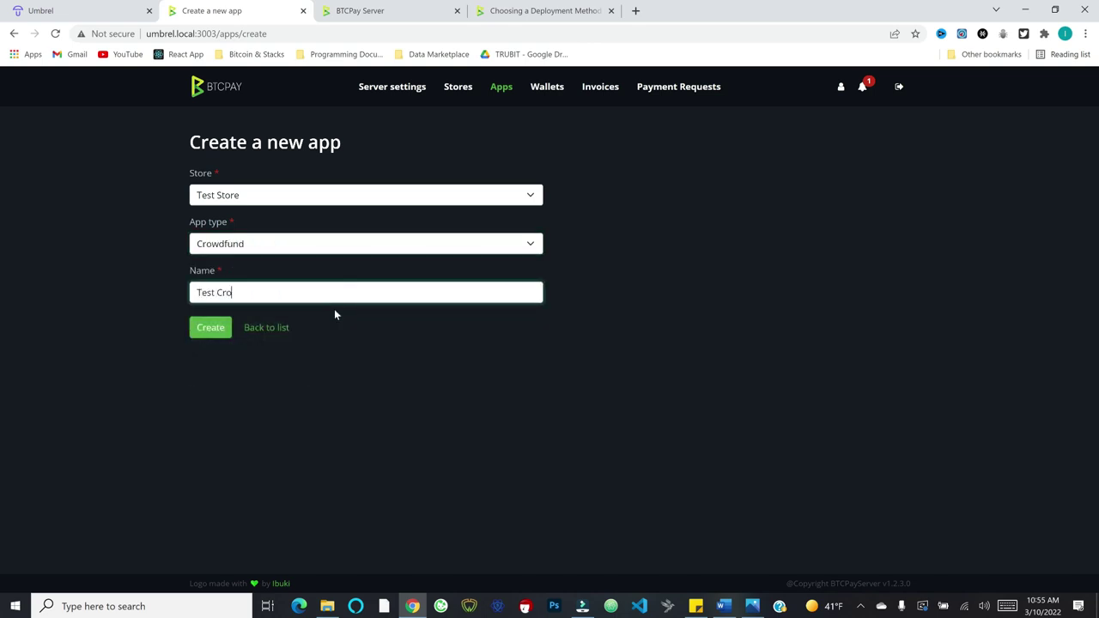
type("wdfund")
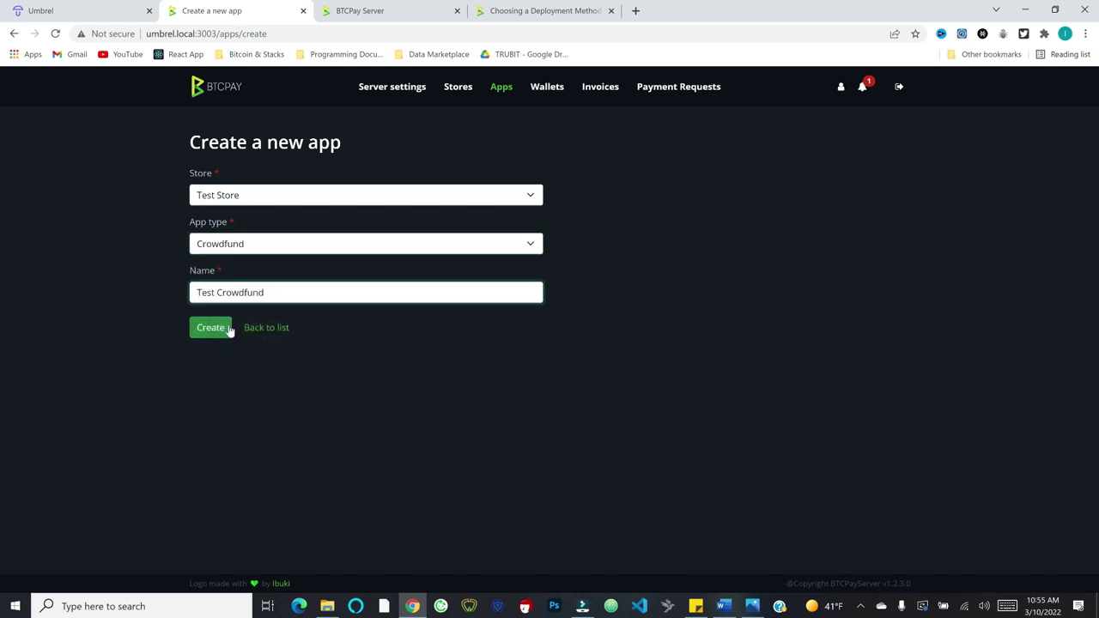
left_click(223, 329)
Step: Title the crowdfund 'Support my cause'
type("Support my caug")
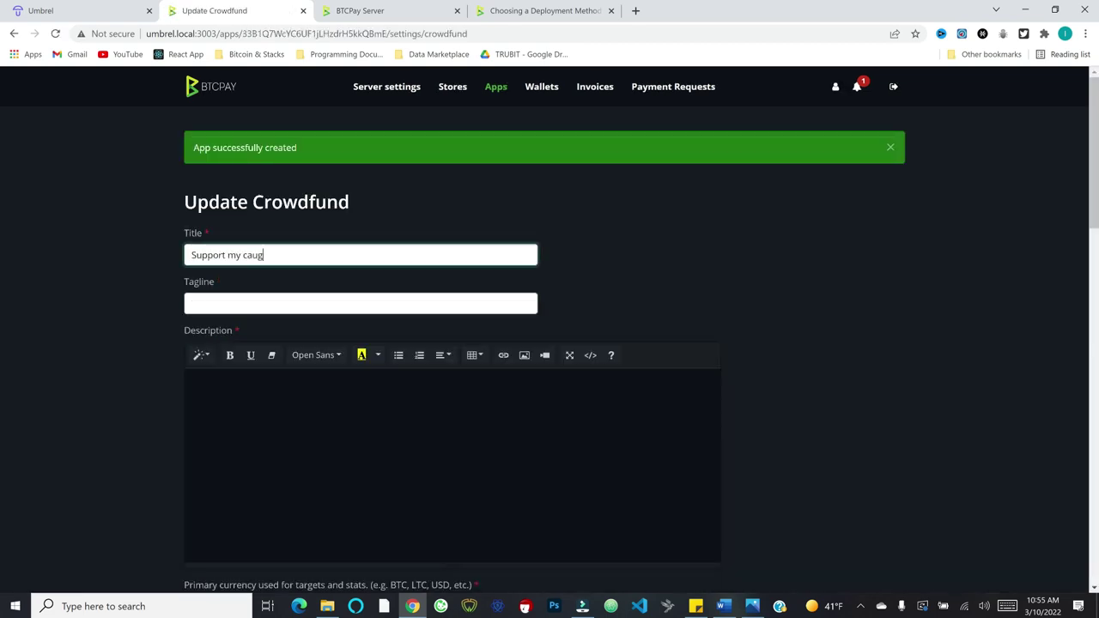
key("BackSpace")
type("se")
scroll(550, 343, "down", 2)
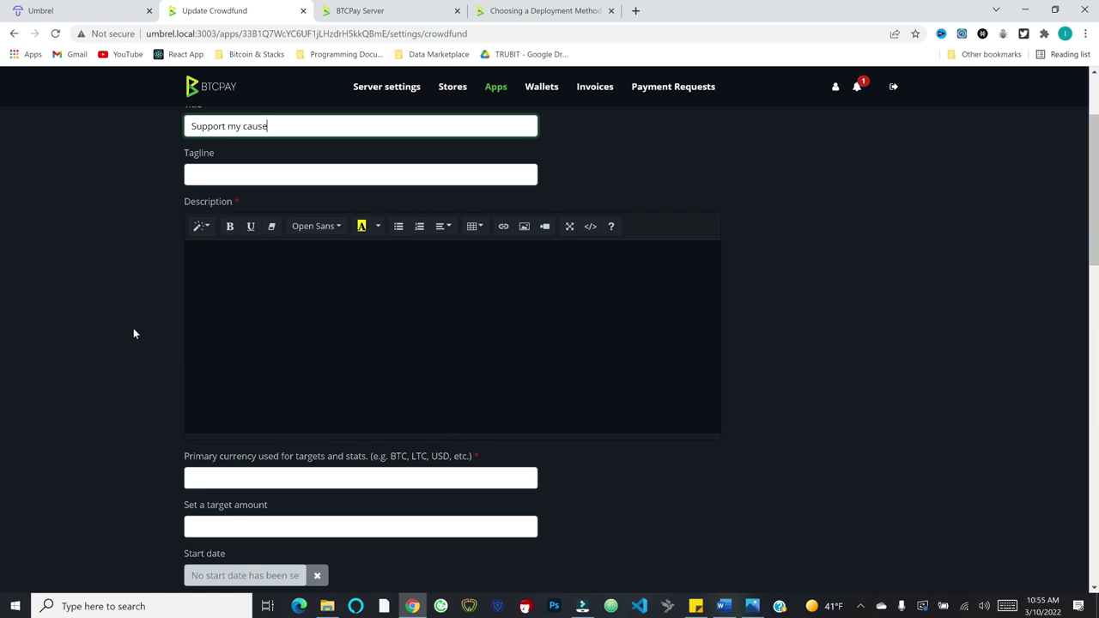
scroll(134, 333, "down", 5)
scroll(256, 295, "up", 3)
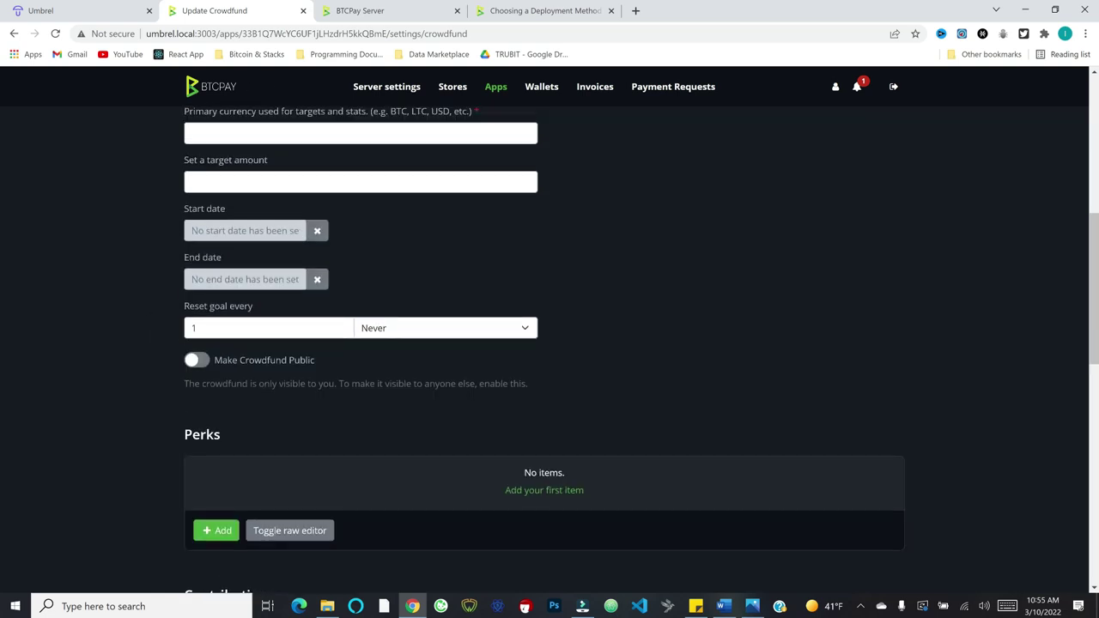
Step: Set the crowdfund's primary currency to BTC with a target amount of 1
left_click(256, 283)
scroll(256, 295, "down", 4)
type("BTC")
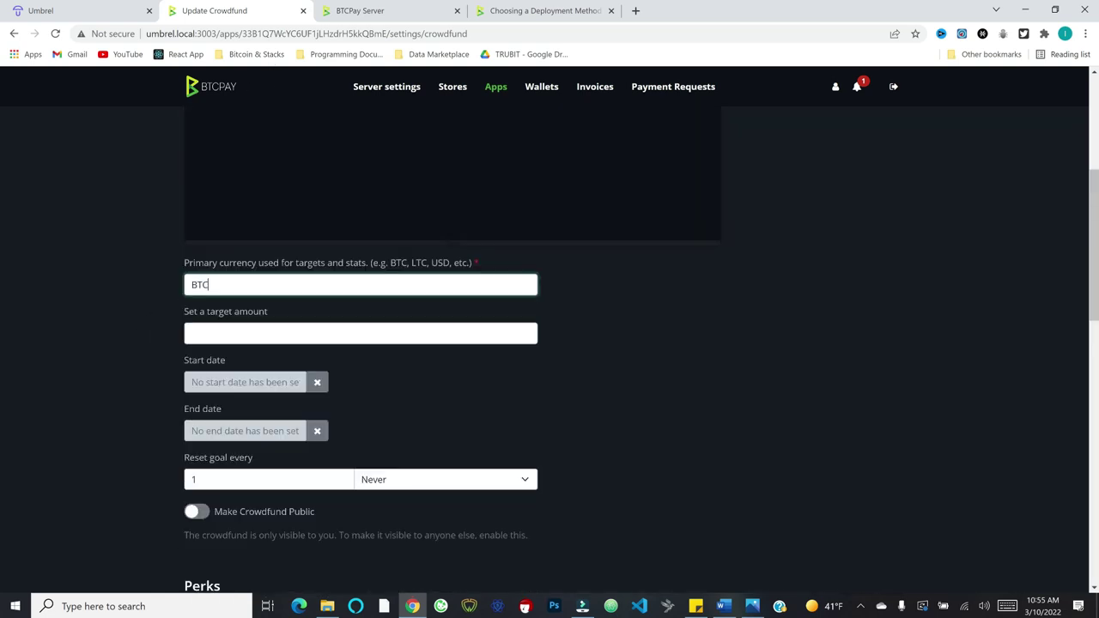
left_click(261, 333)
left_click(140, 354)
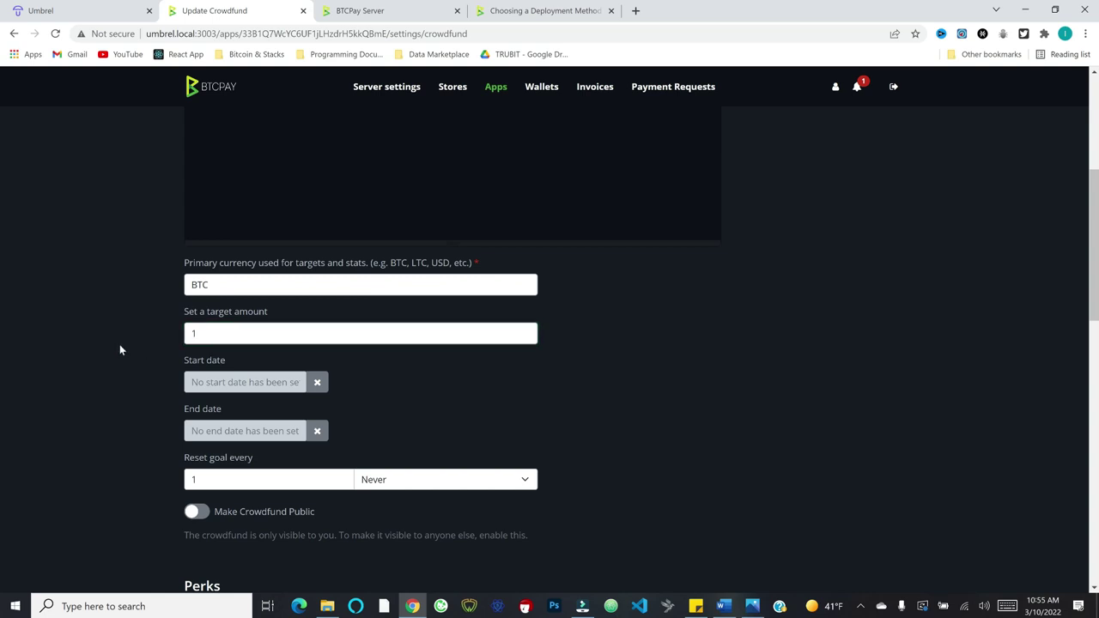
scroll(185, 350, "down", 1)
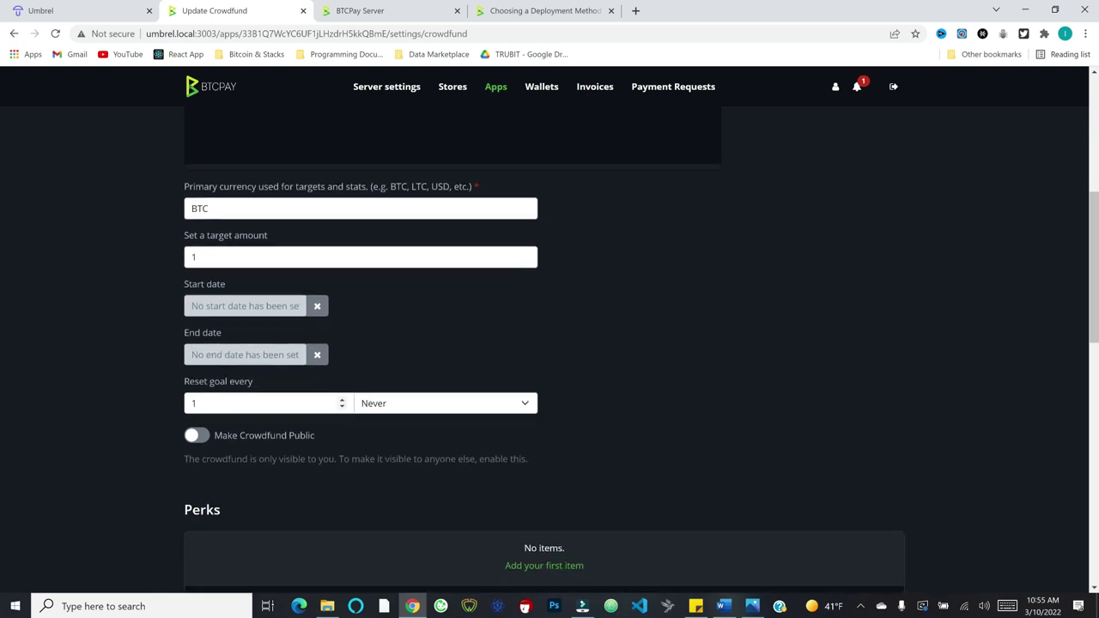
scroll(257, 412, "down", 3)
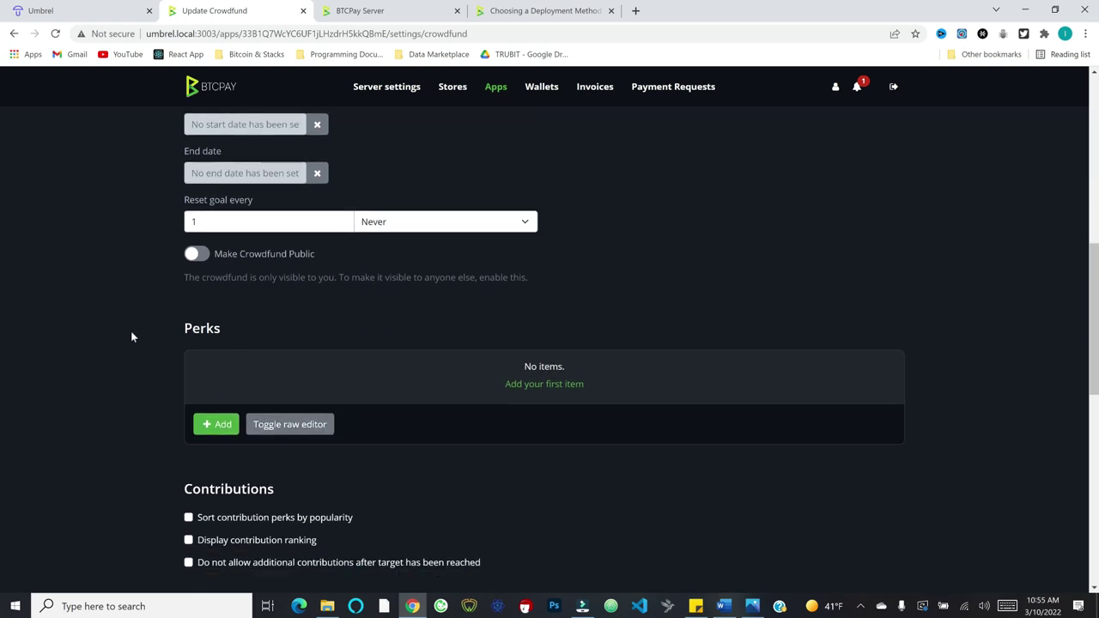
scroll(132, 337, "down", 1)
scroll(206, 316, "down", 3)
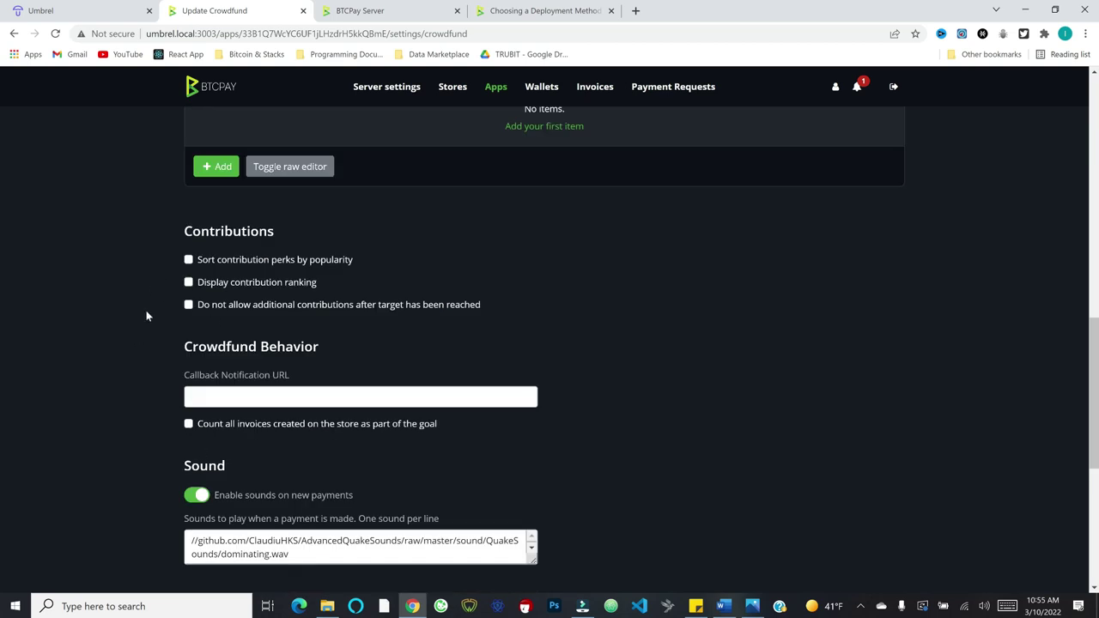
scroll(145, 310, "down", 5)
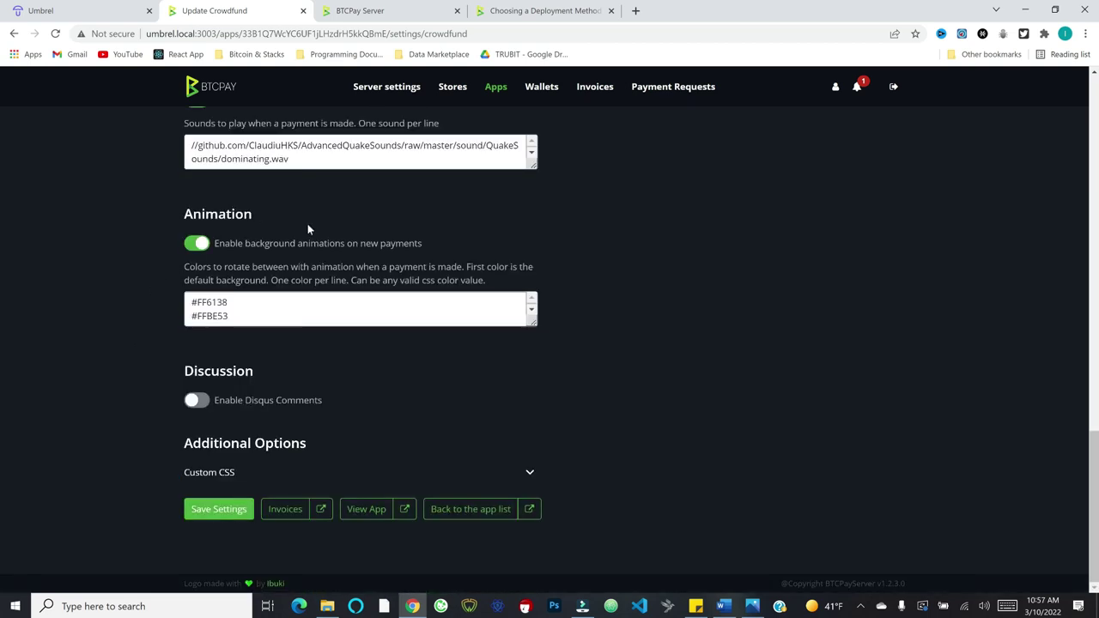
scroll(447, 216, "up", 6)
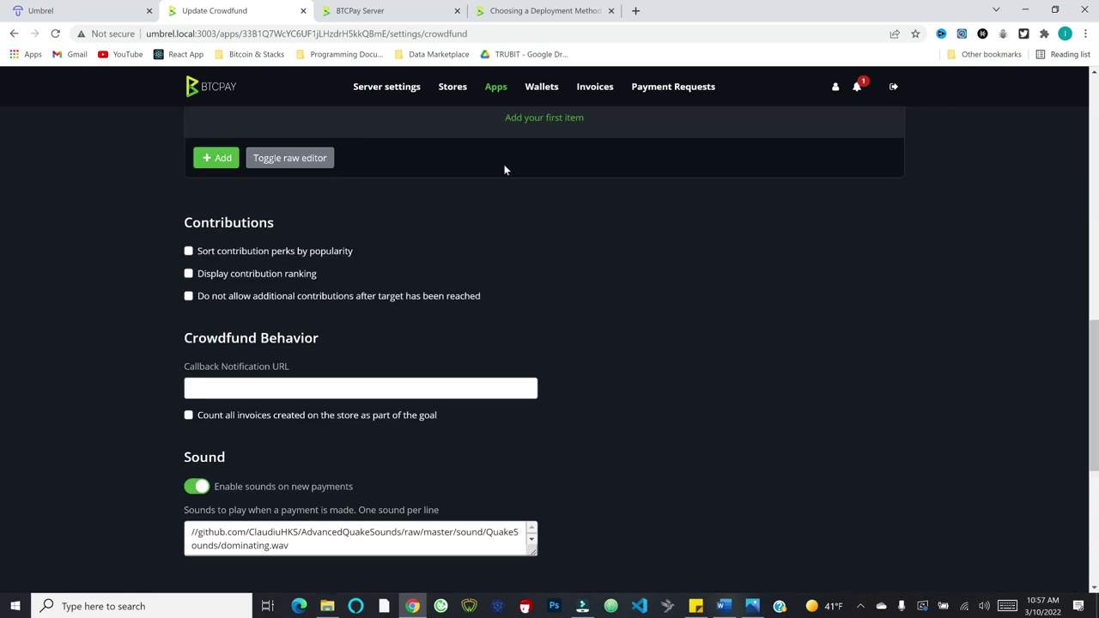
scroll(312, 289, "down", 5)
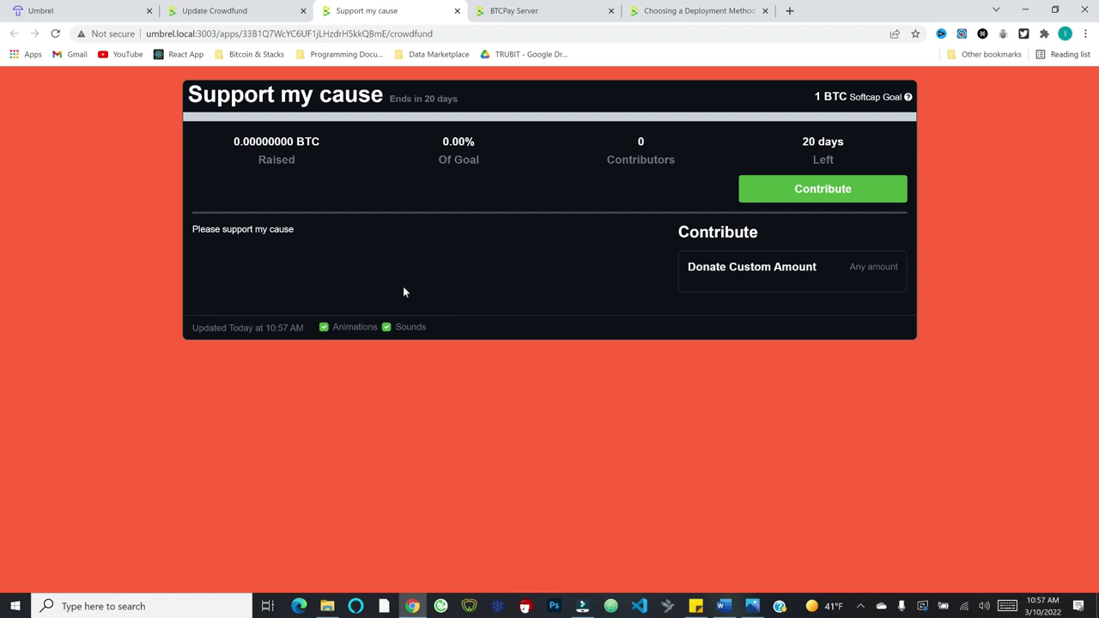
Step: Try a custom-amount contribution on the Support my cause page, then close it without donating
left_click(767, 199)
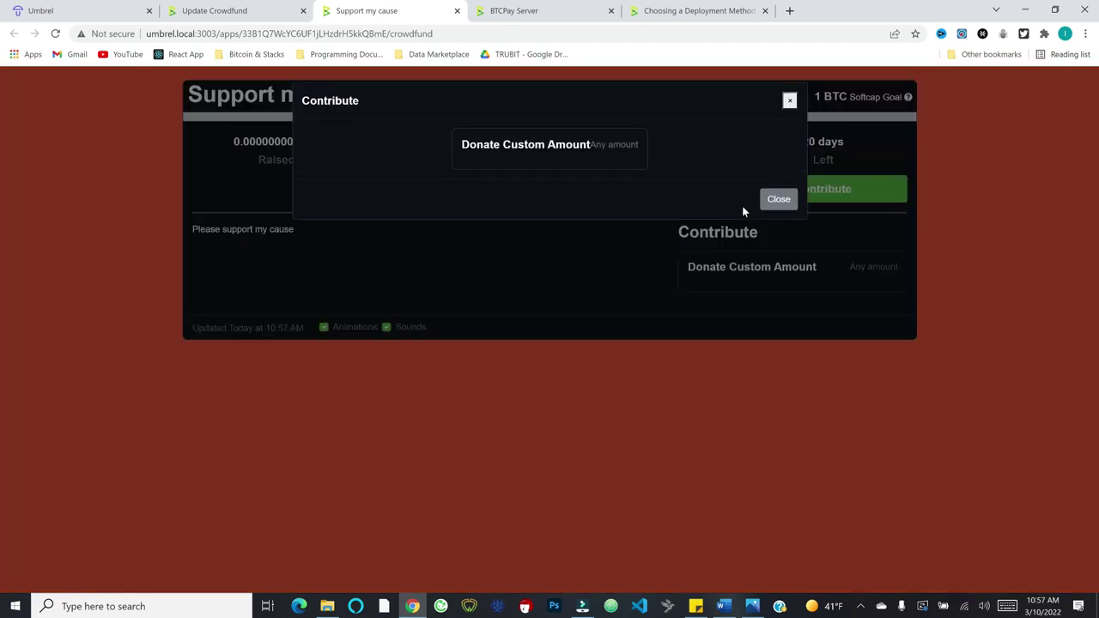
left_click(493, 152)
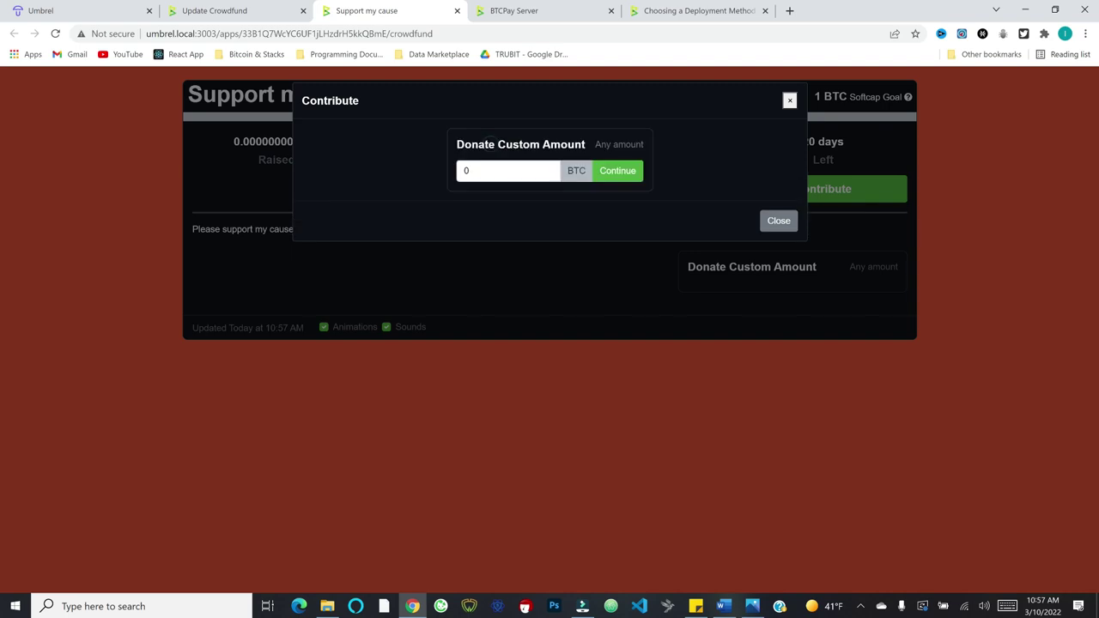
left_click(482, 171)
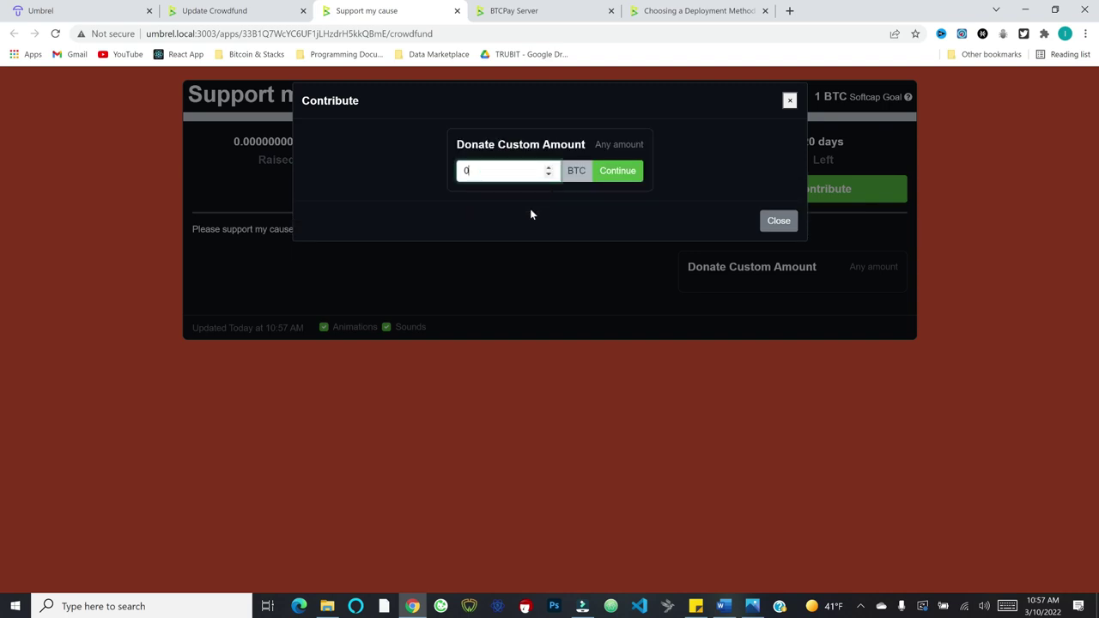
left_click(783, 223)
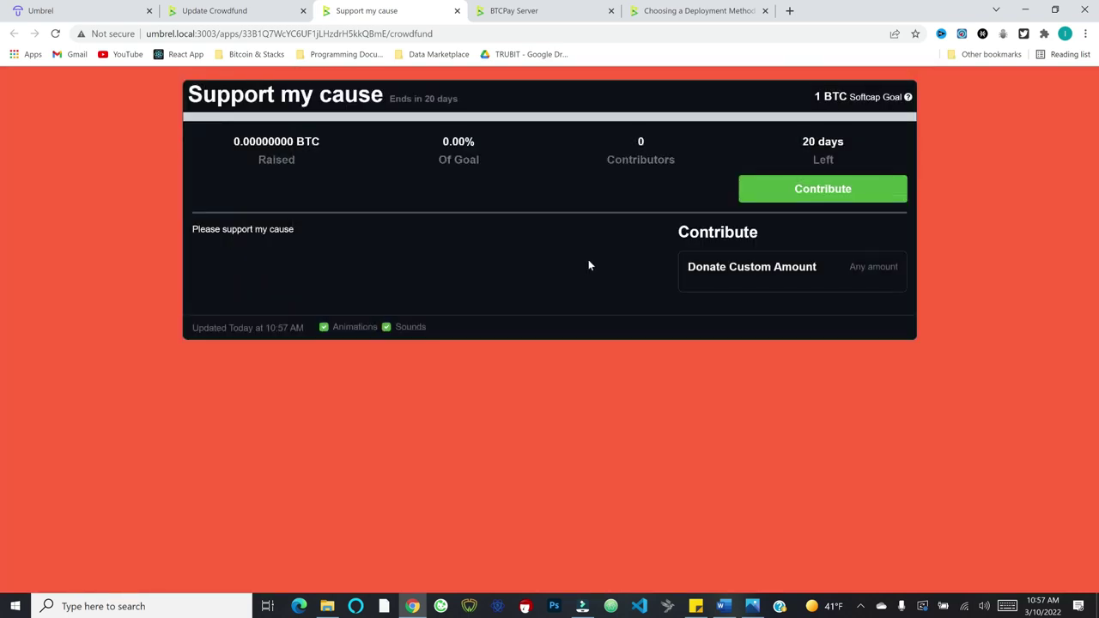